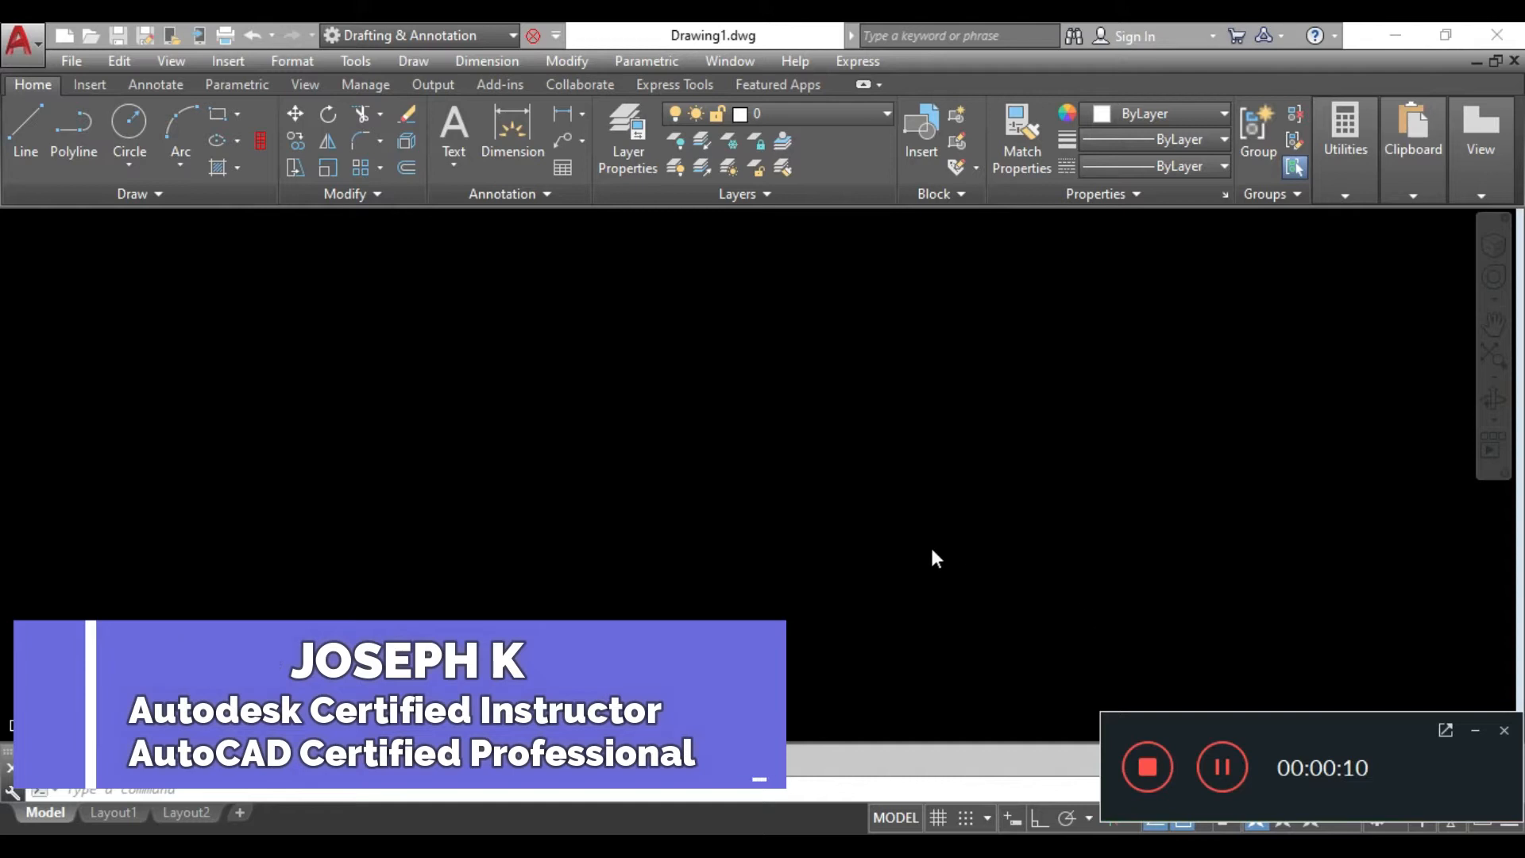
Draw a six-sided polygon inscribed in a circle of radius 20 and turn on polar tracking.
left_click(858, 507)
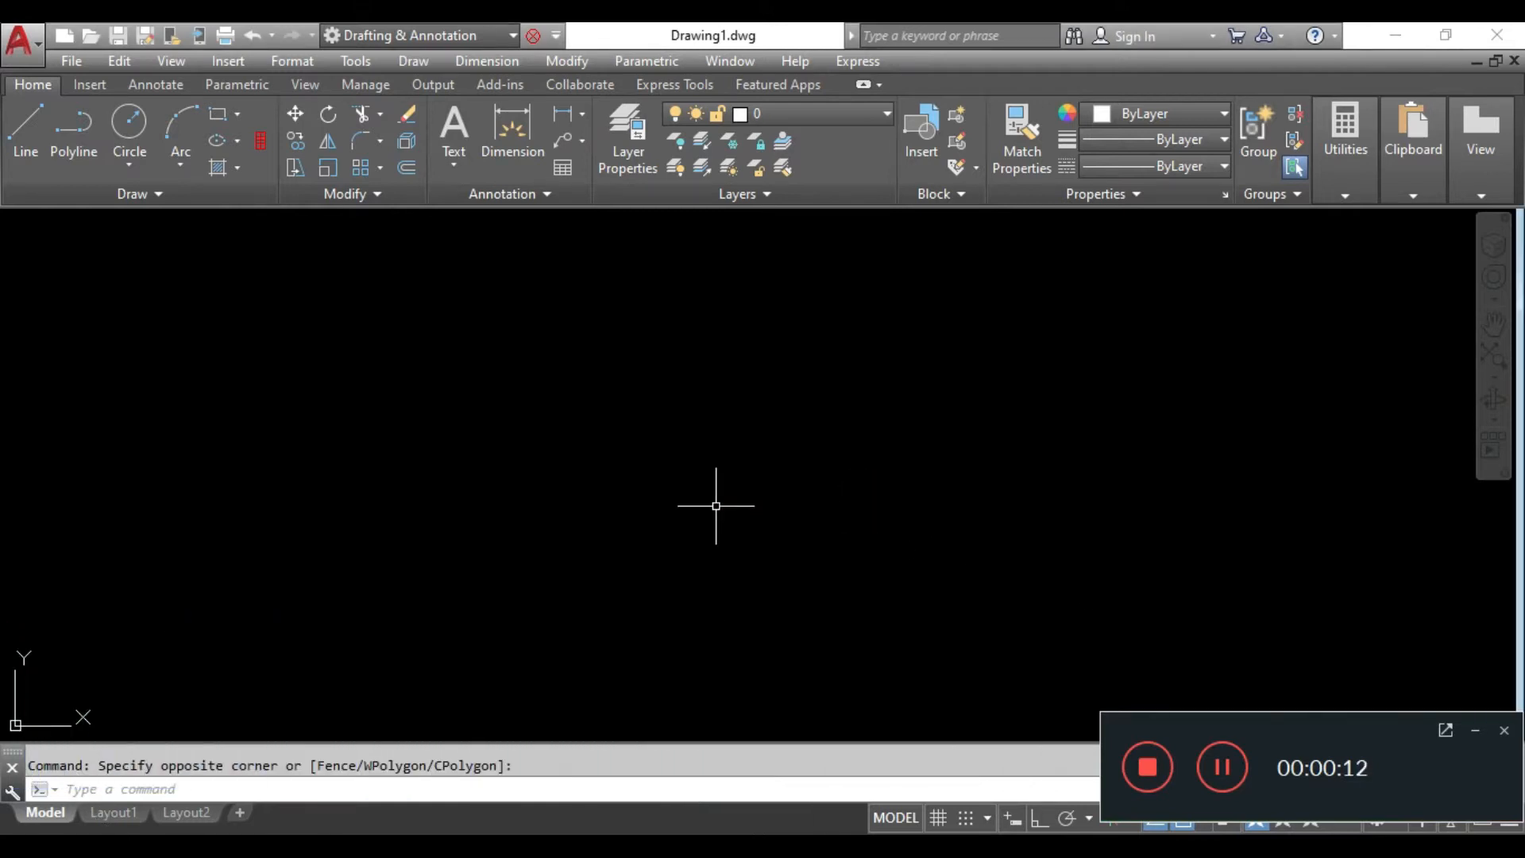
type("POl")
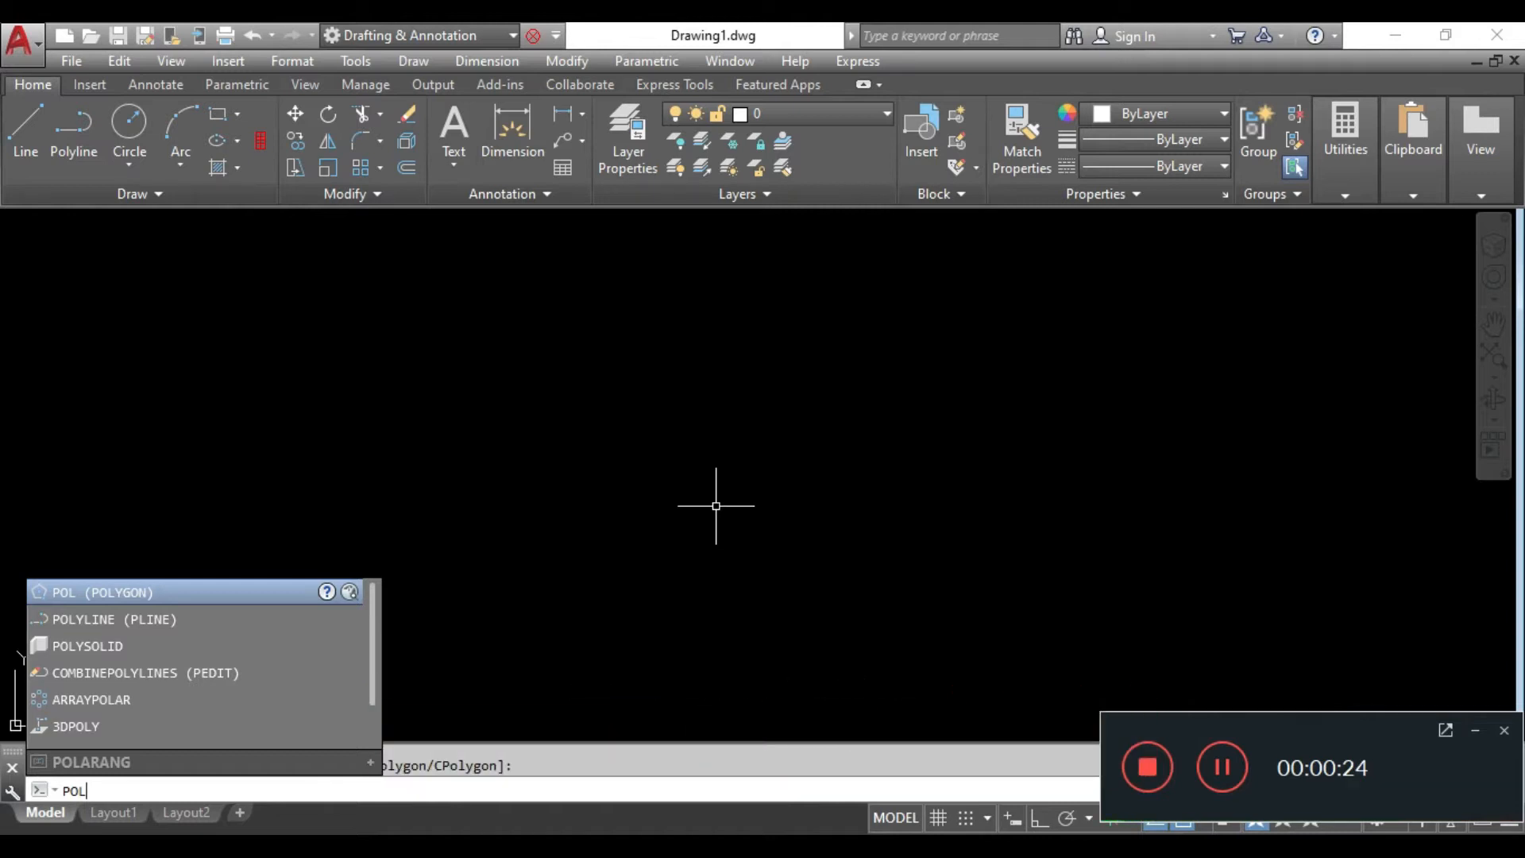
key("Return")
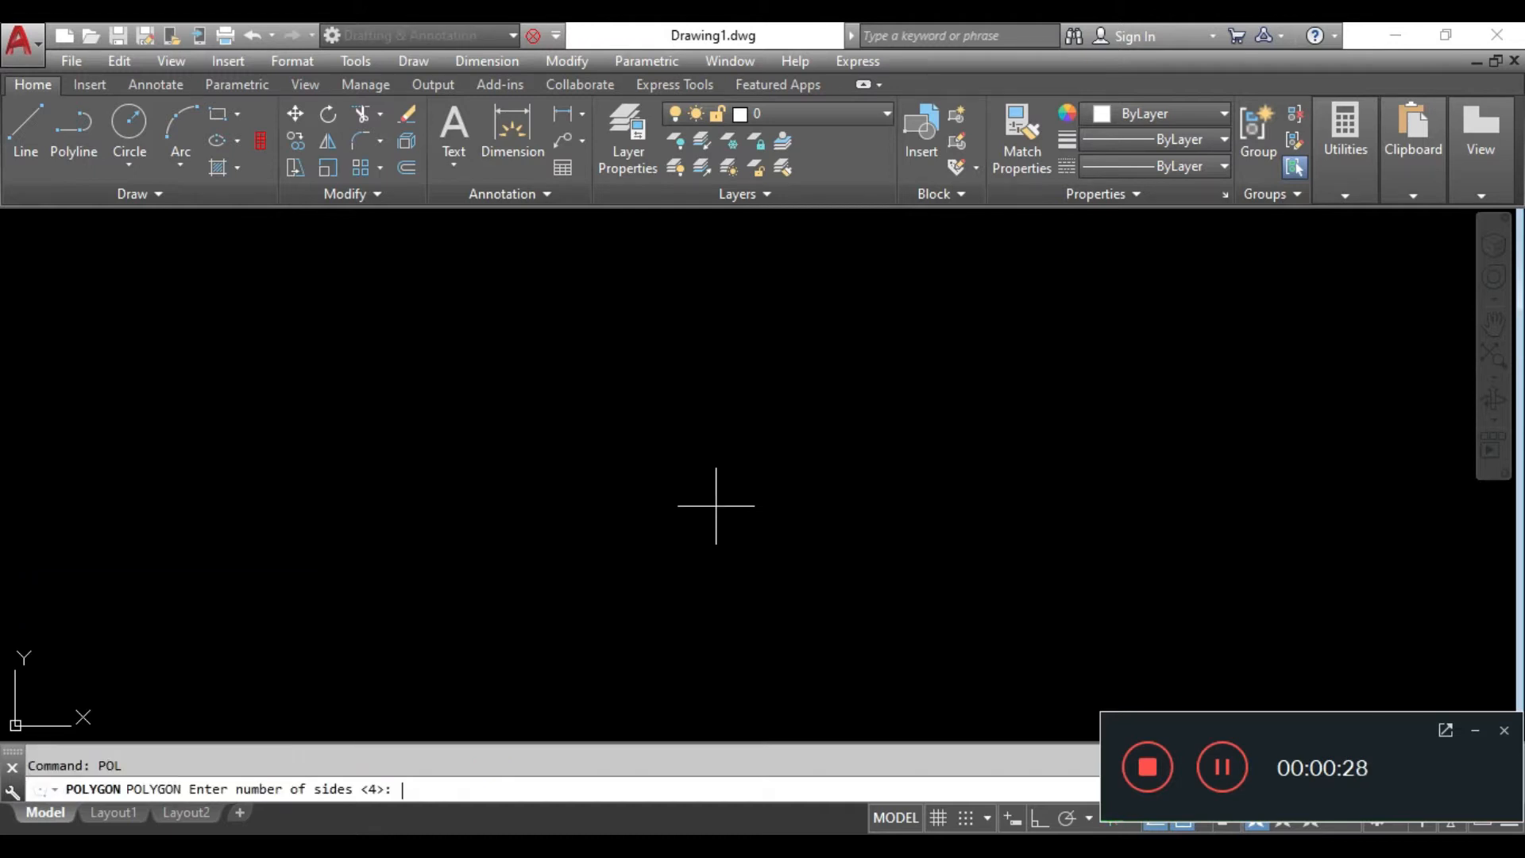
type("6")
key("Return")
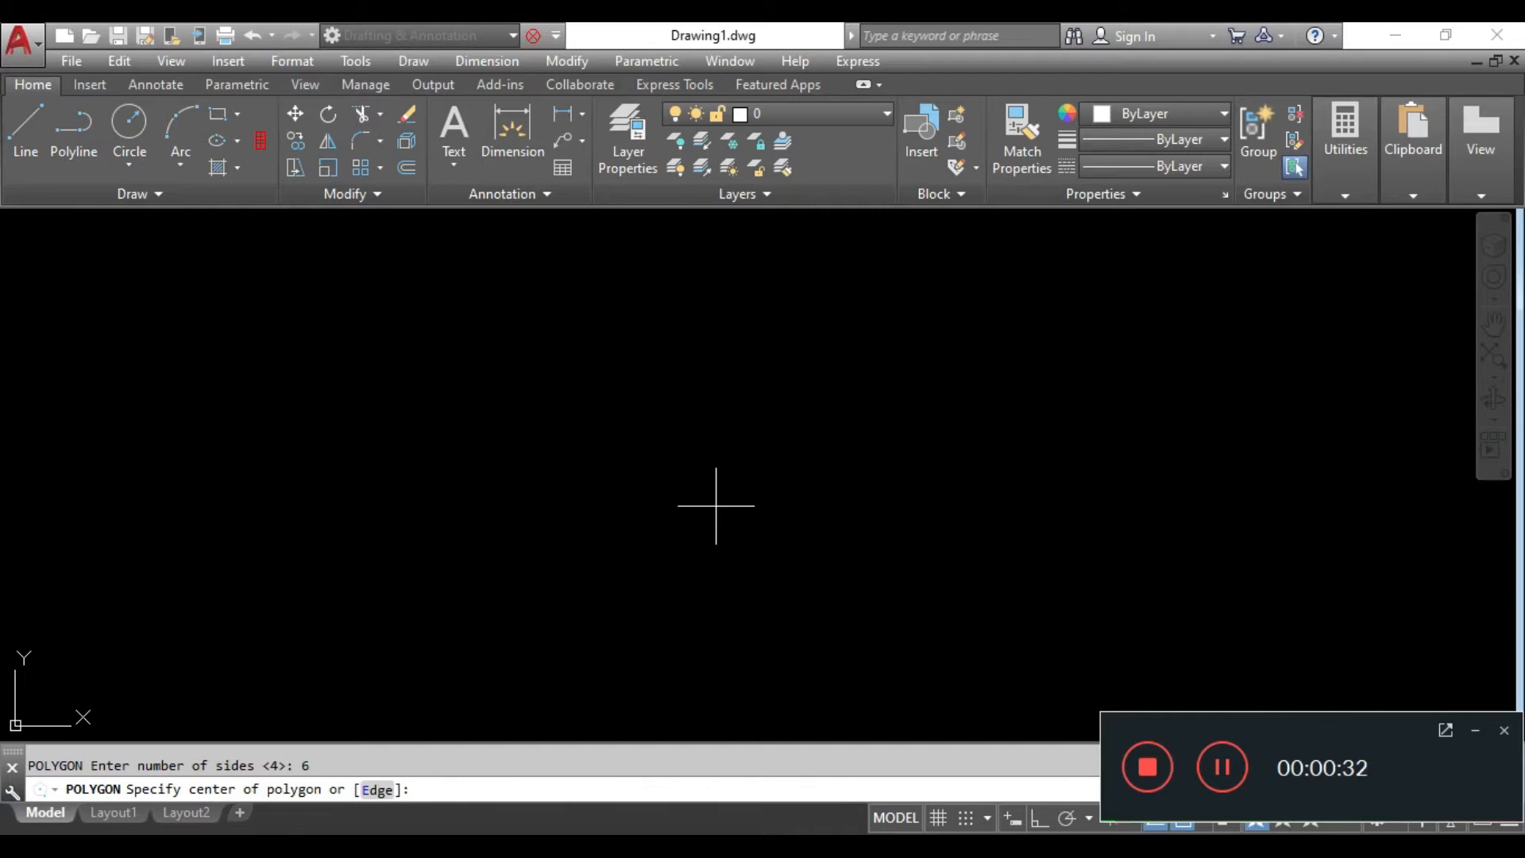
left_click(638, 484)
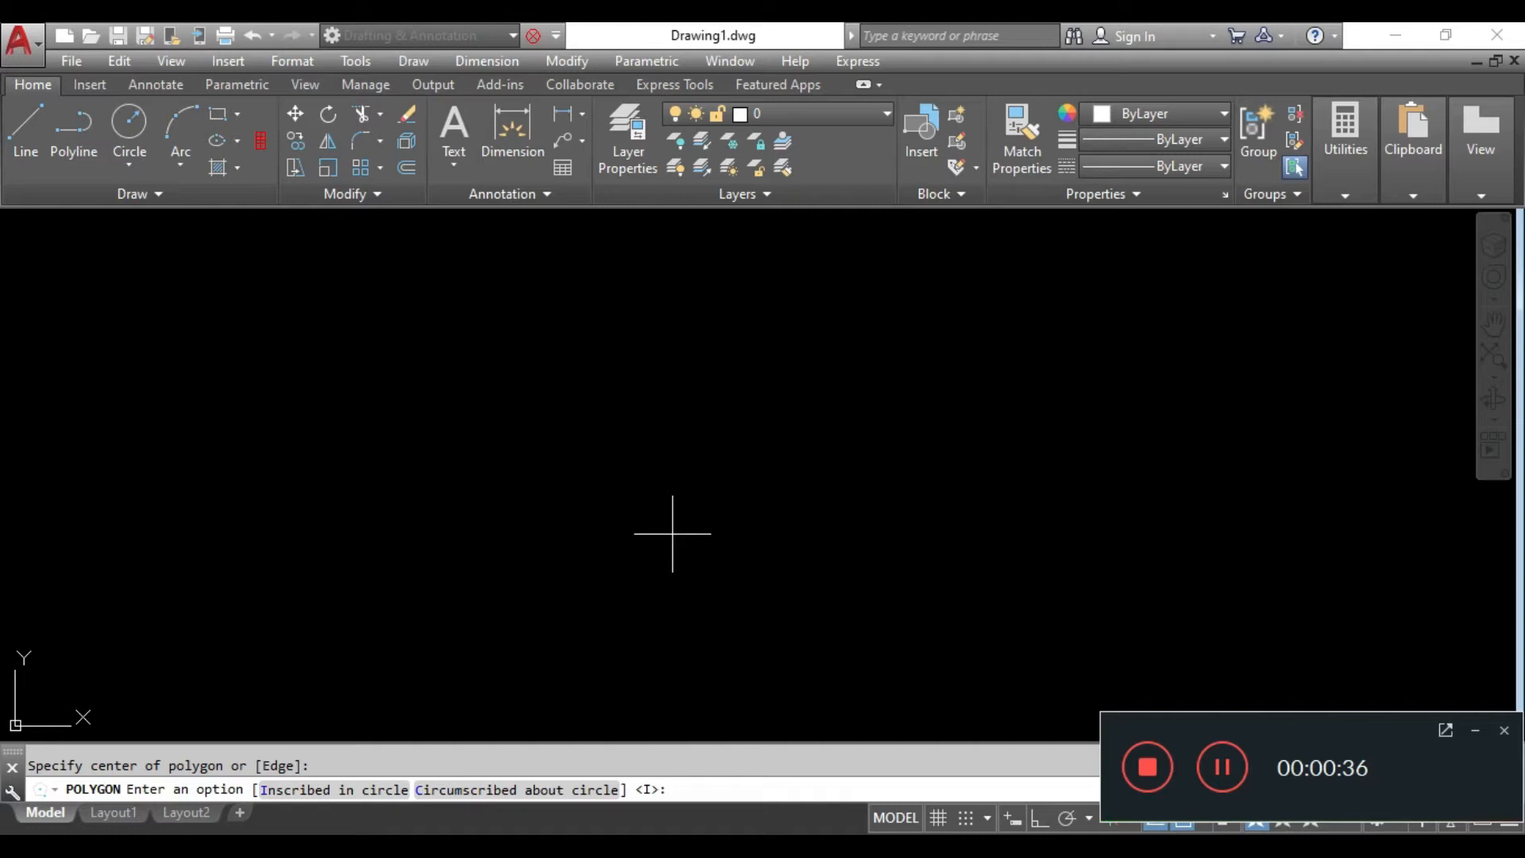
key("Return")
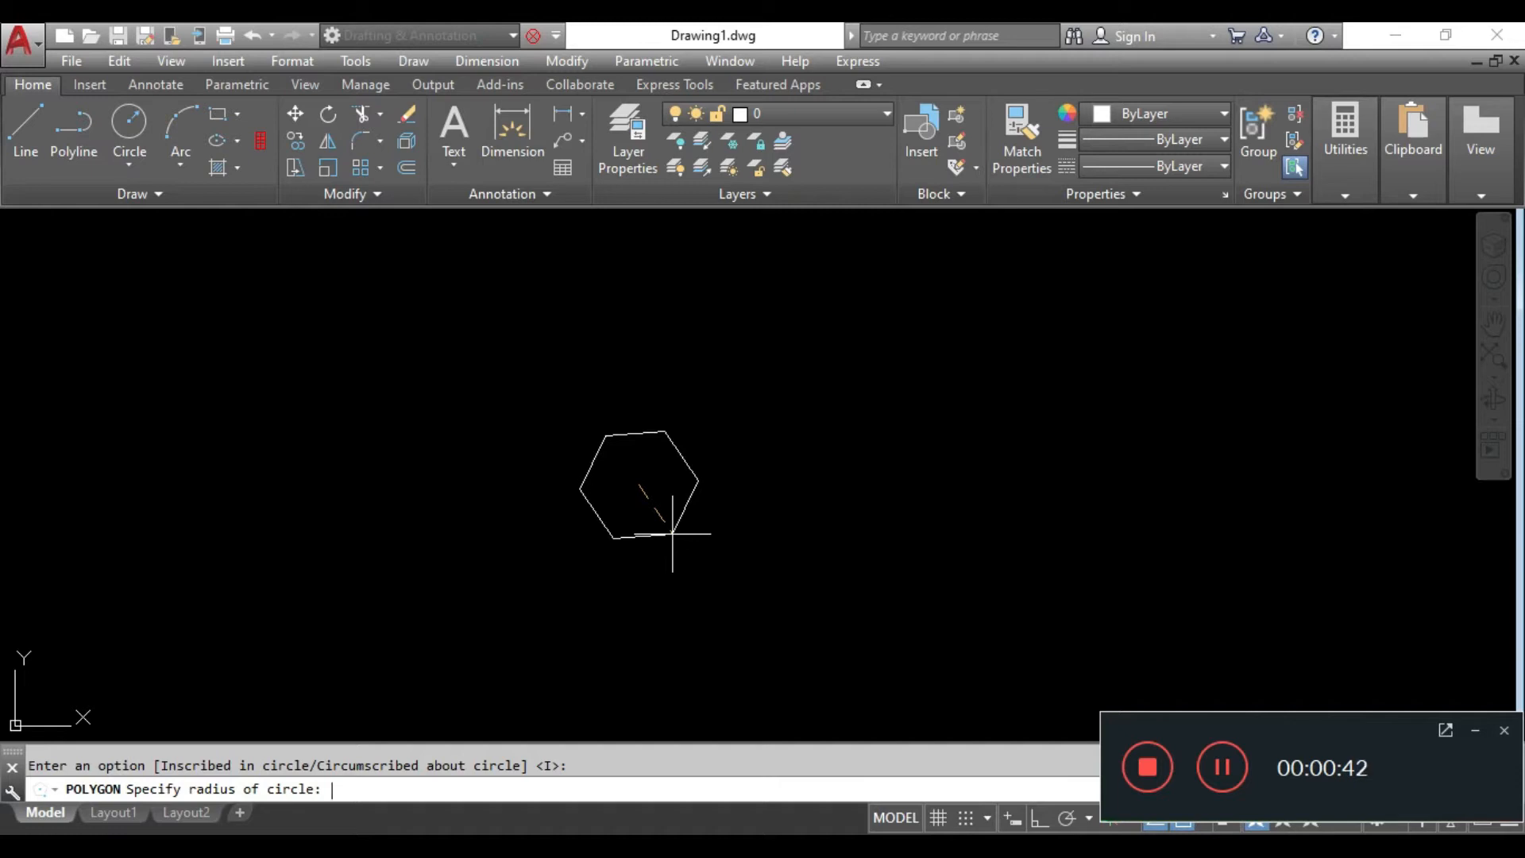
type("20")
key("Return")
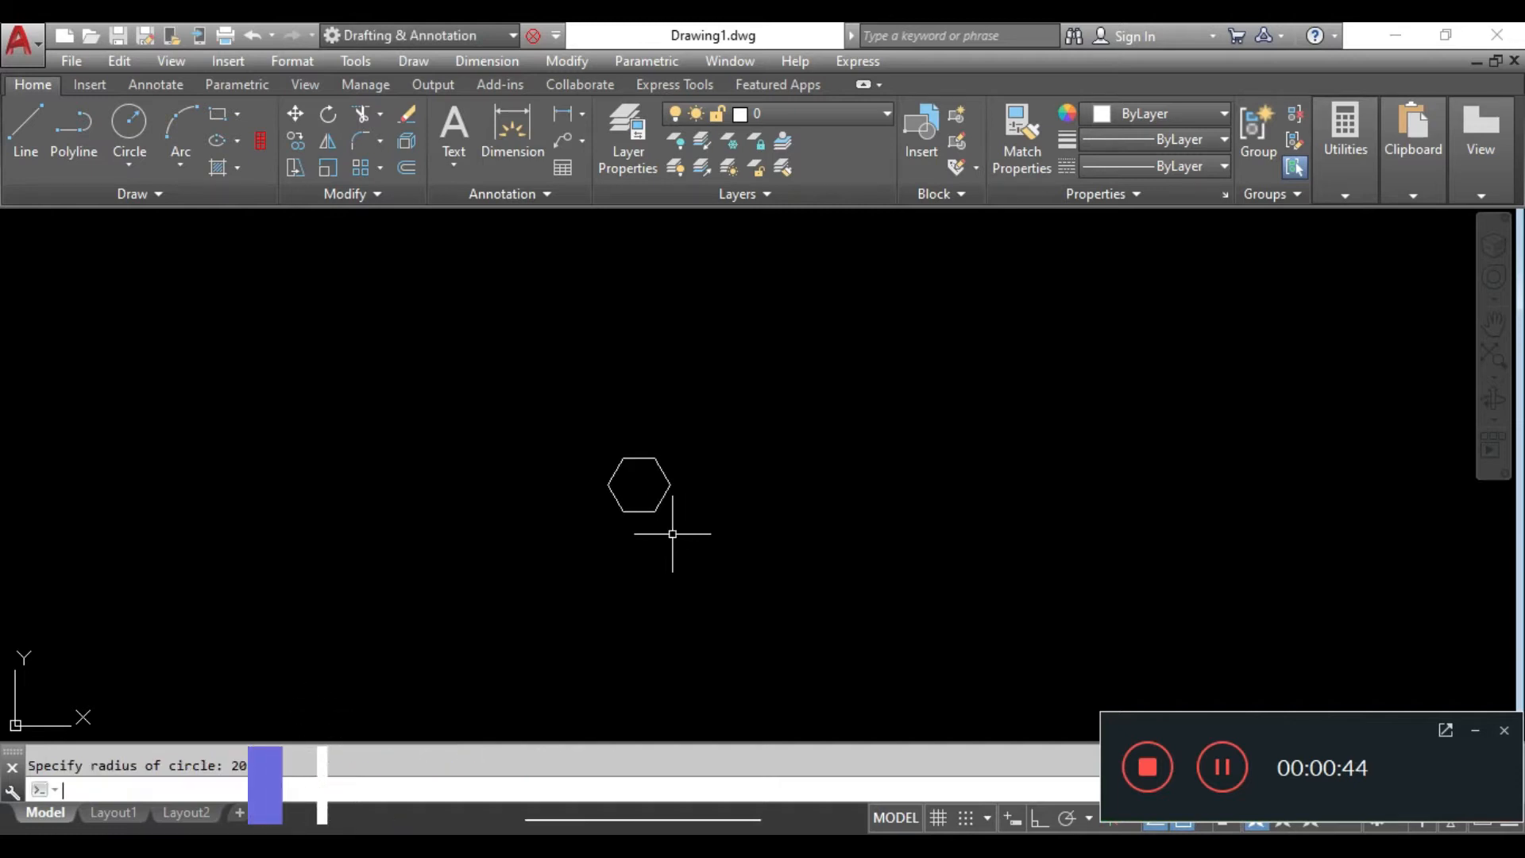
scroll(643, 494, "up", 2)
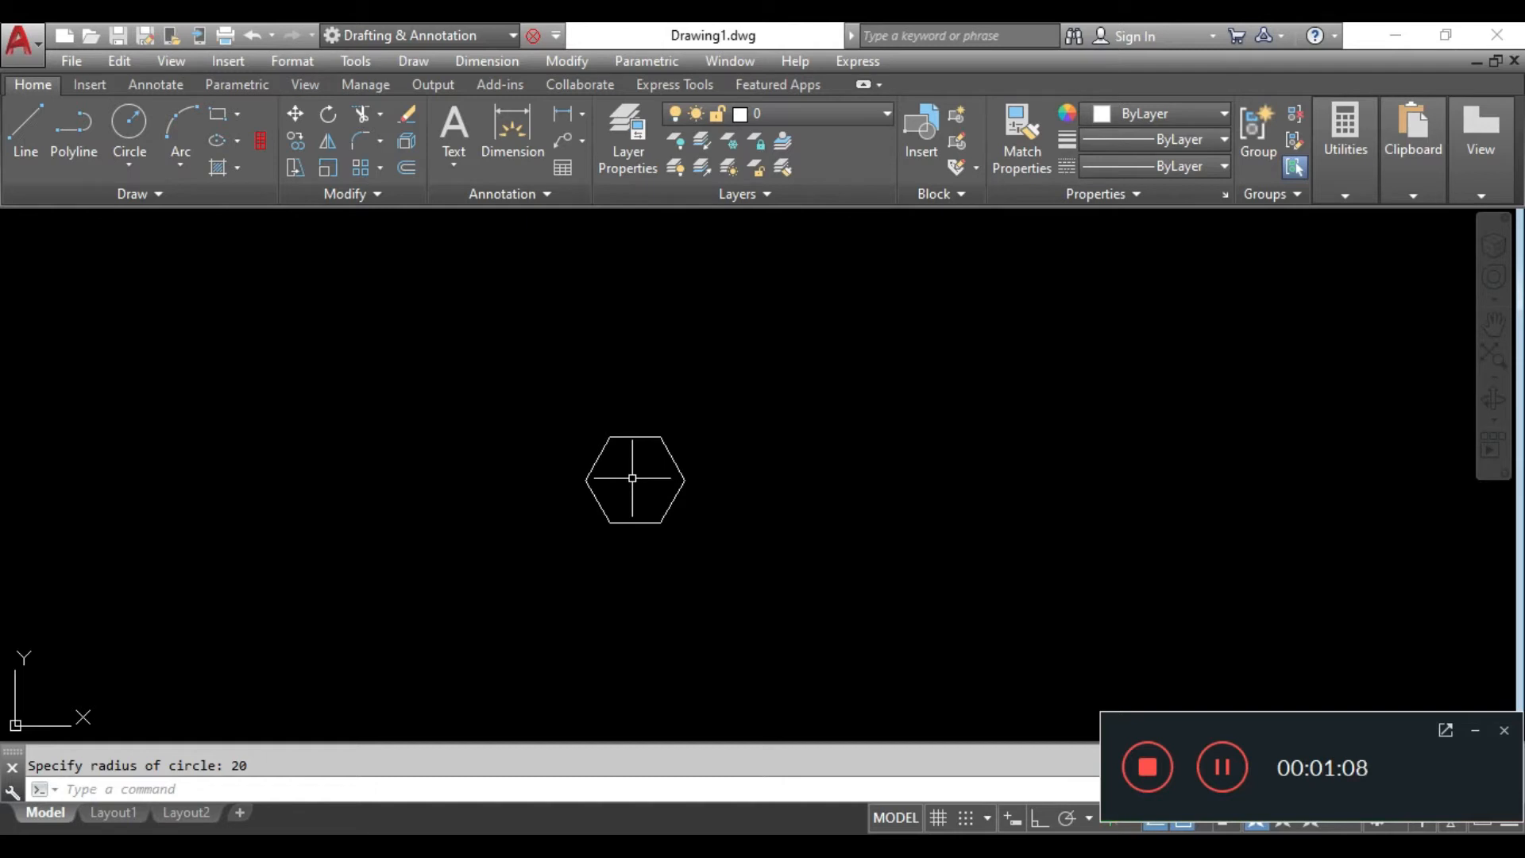
middle_click_drag(632, 478, 377, 494)
key("F10")
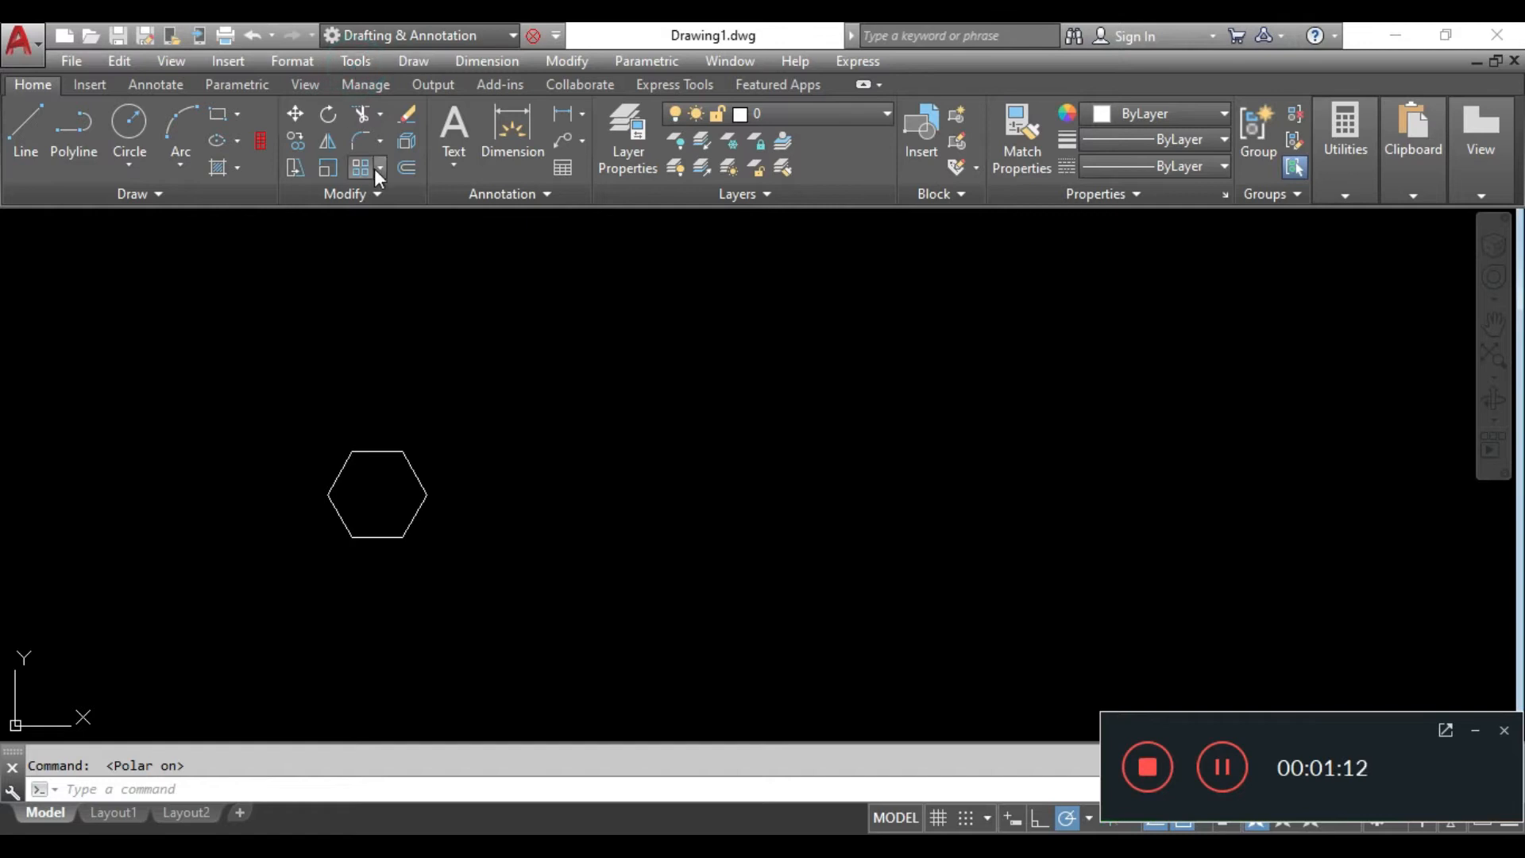
Examine the Action Recorder's play, record and stop commands without running any of them.
left_click(370, 59)
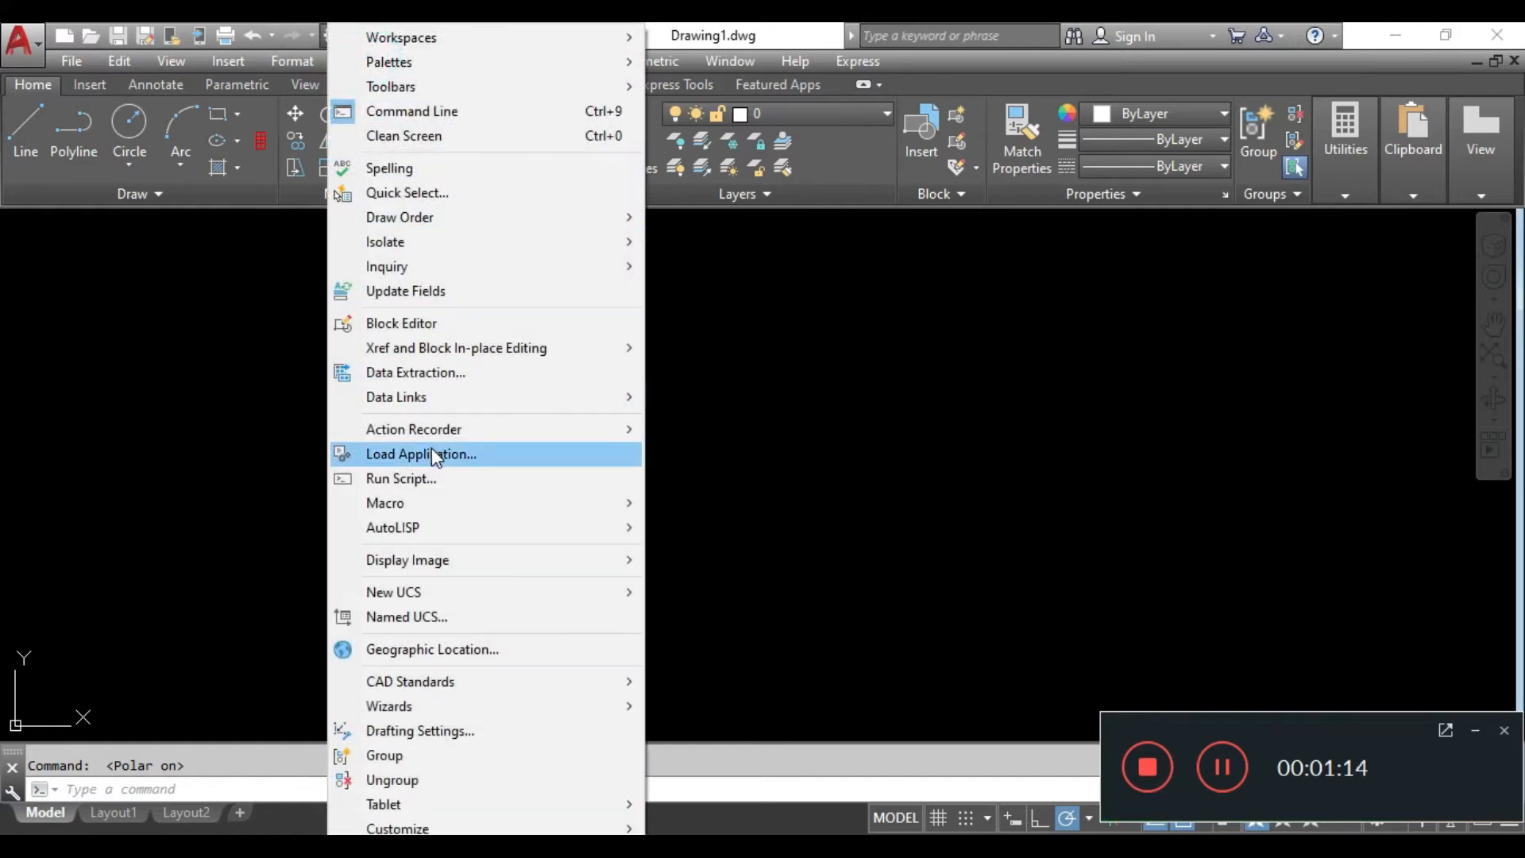
mouse_move(443, 432)
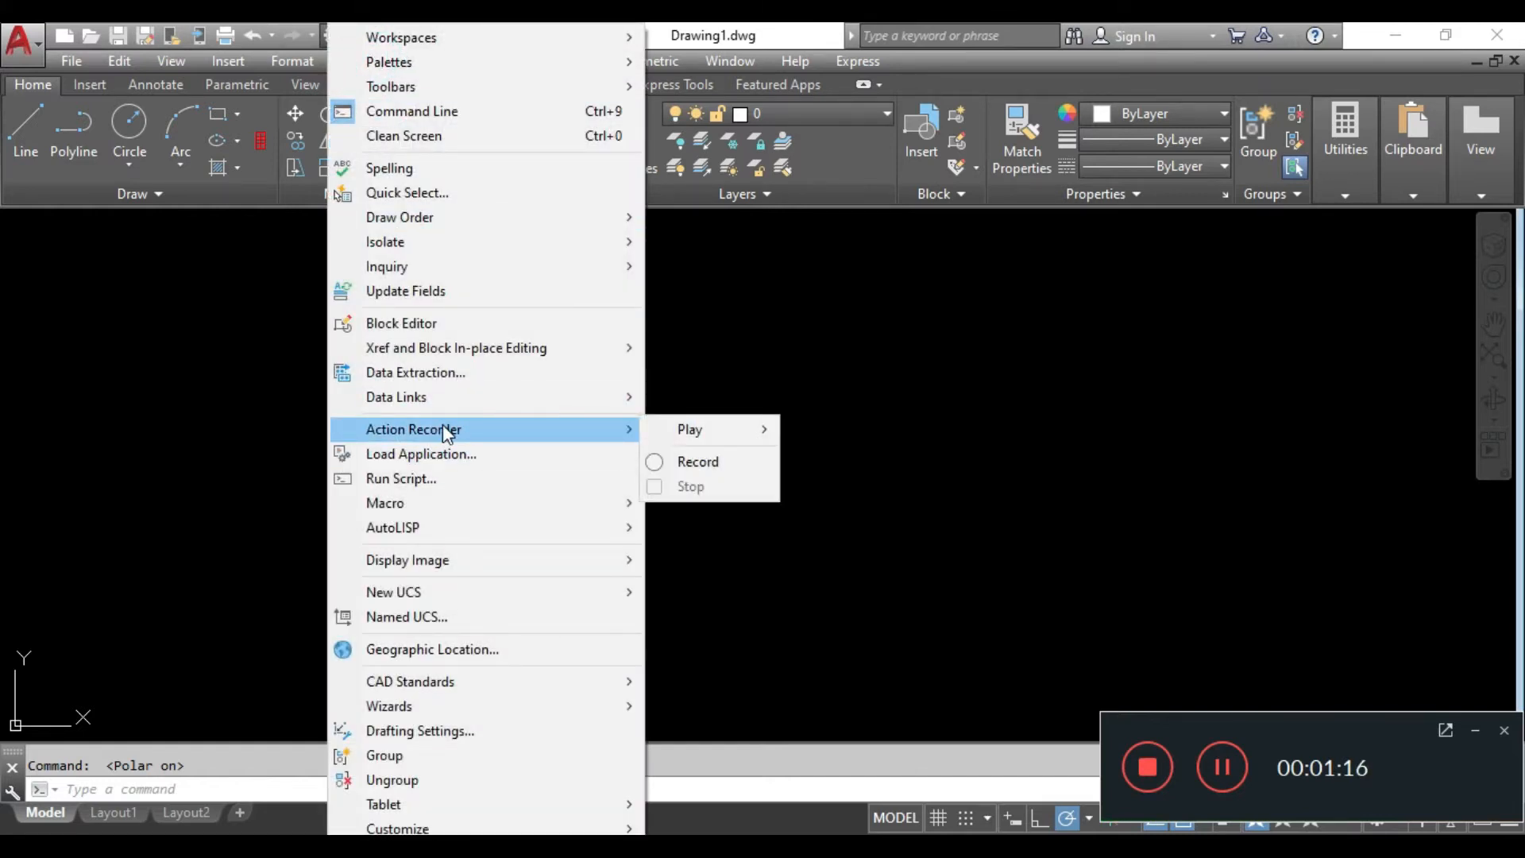
mouse_move(738, 430)
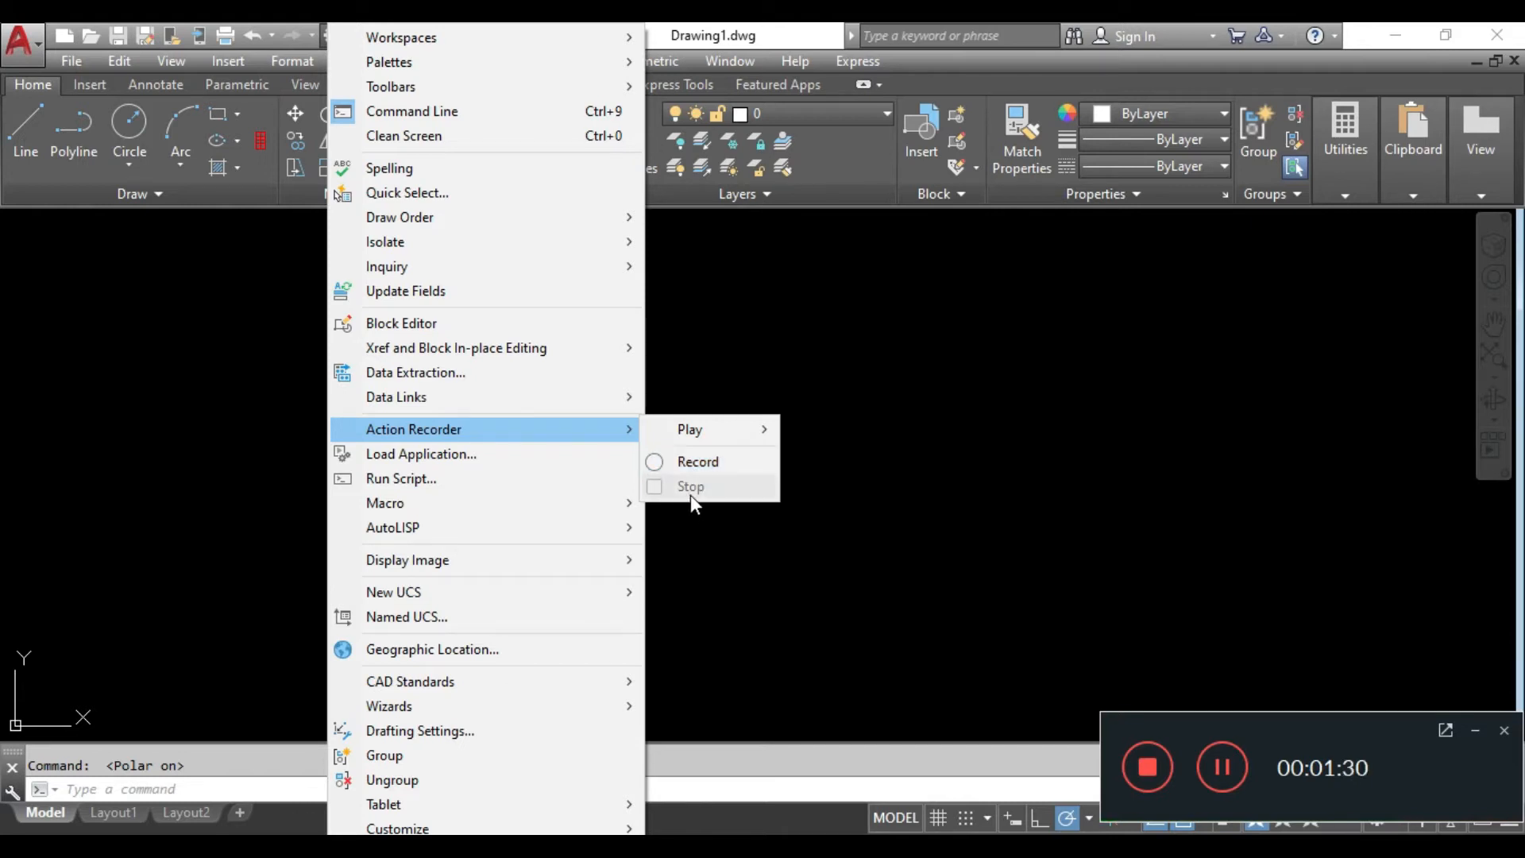
mouse_move(685, 442)
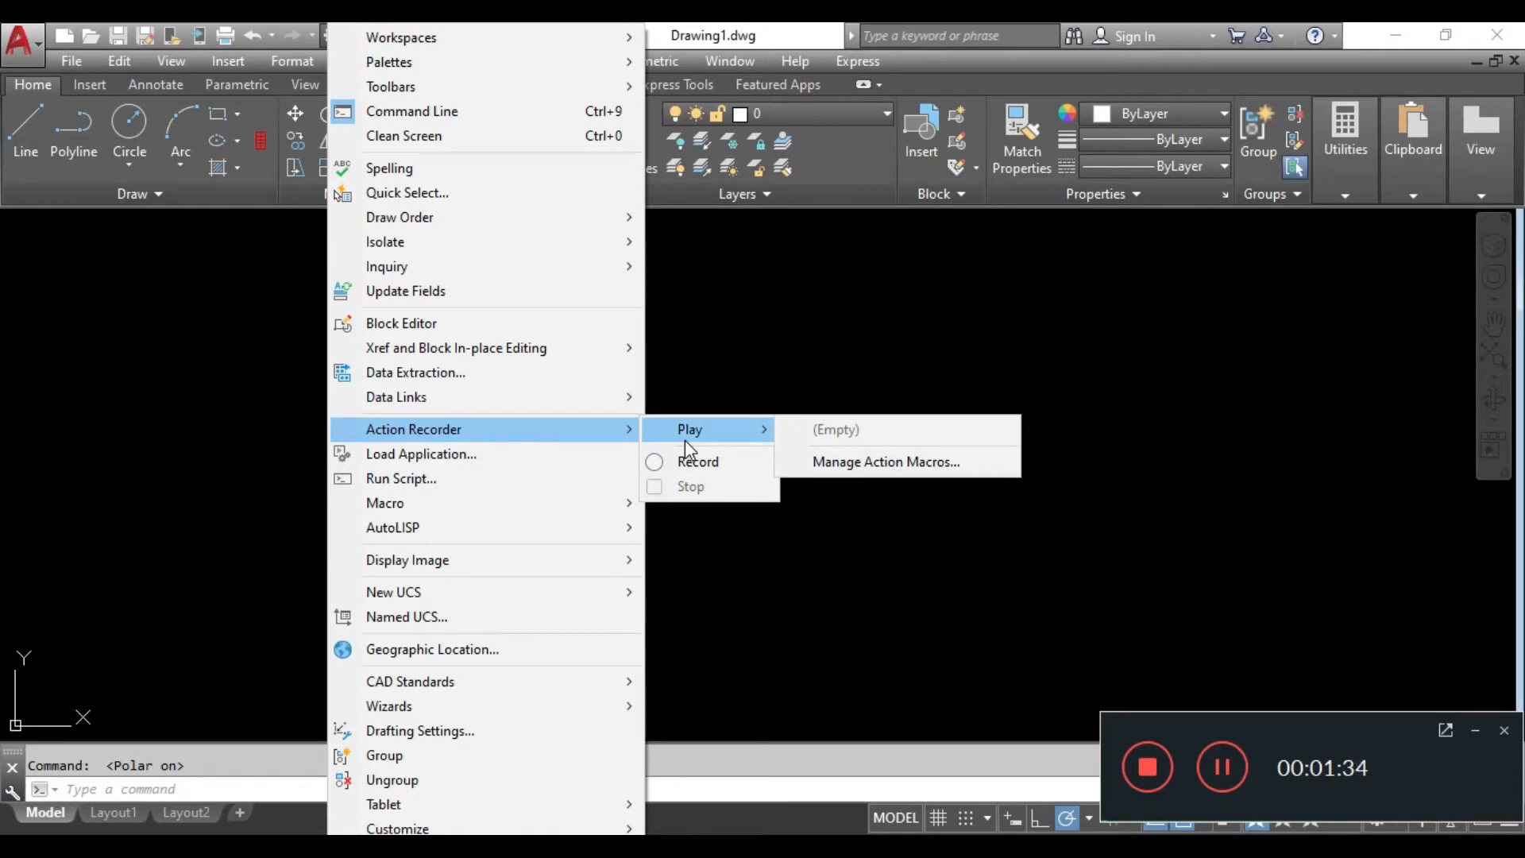
left_click(702, 390)
key("Escape")
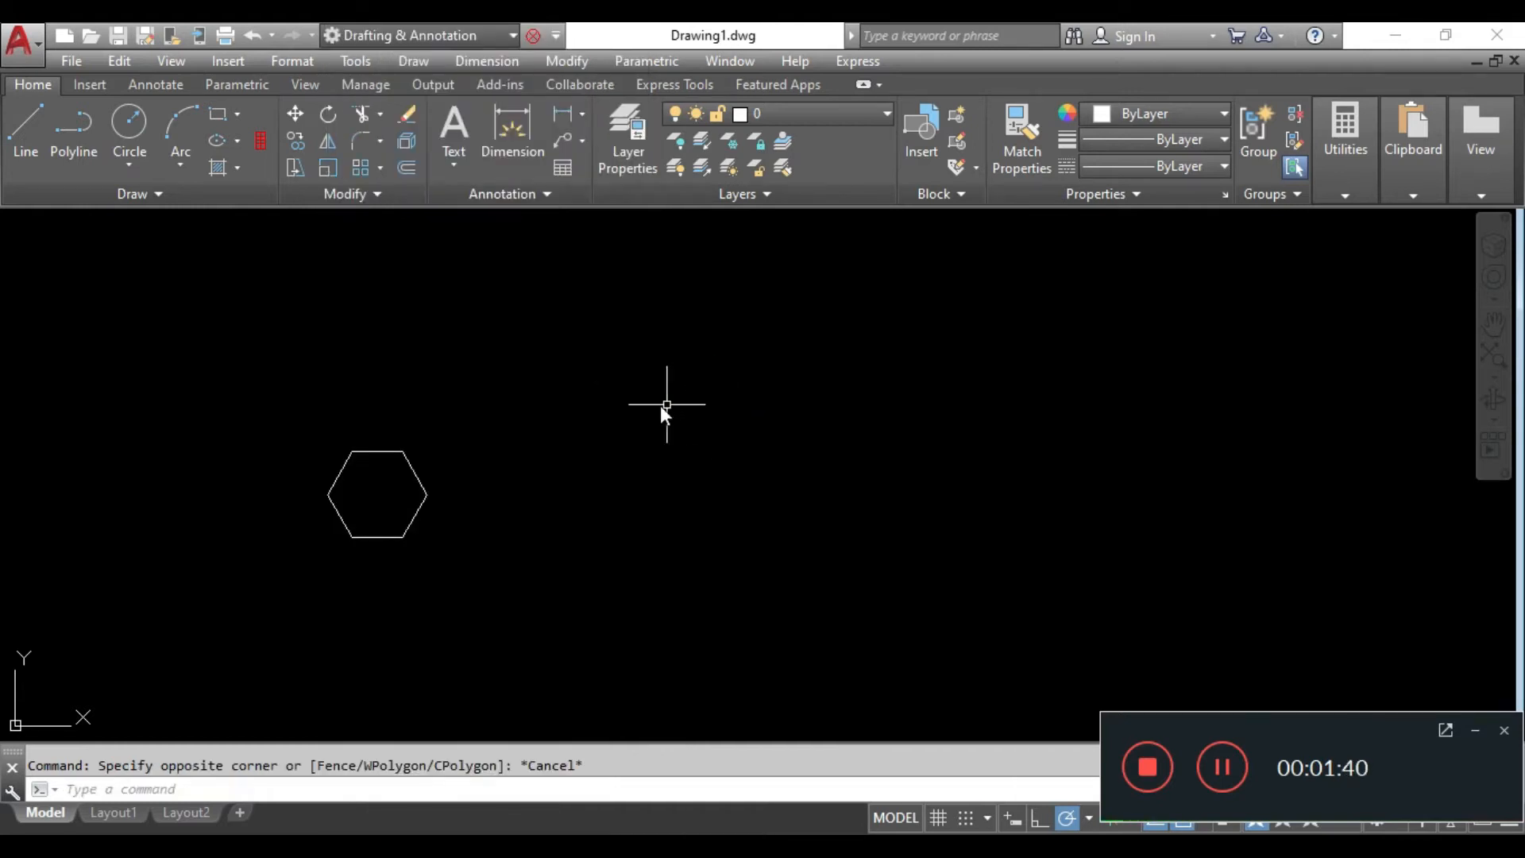
Start recording an action macro and draw a six-sided polygon inscribed in a radius 20 circle, beside the existing hexagon.
left_click(381, 87)
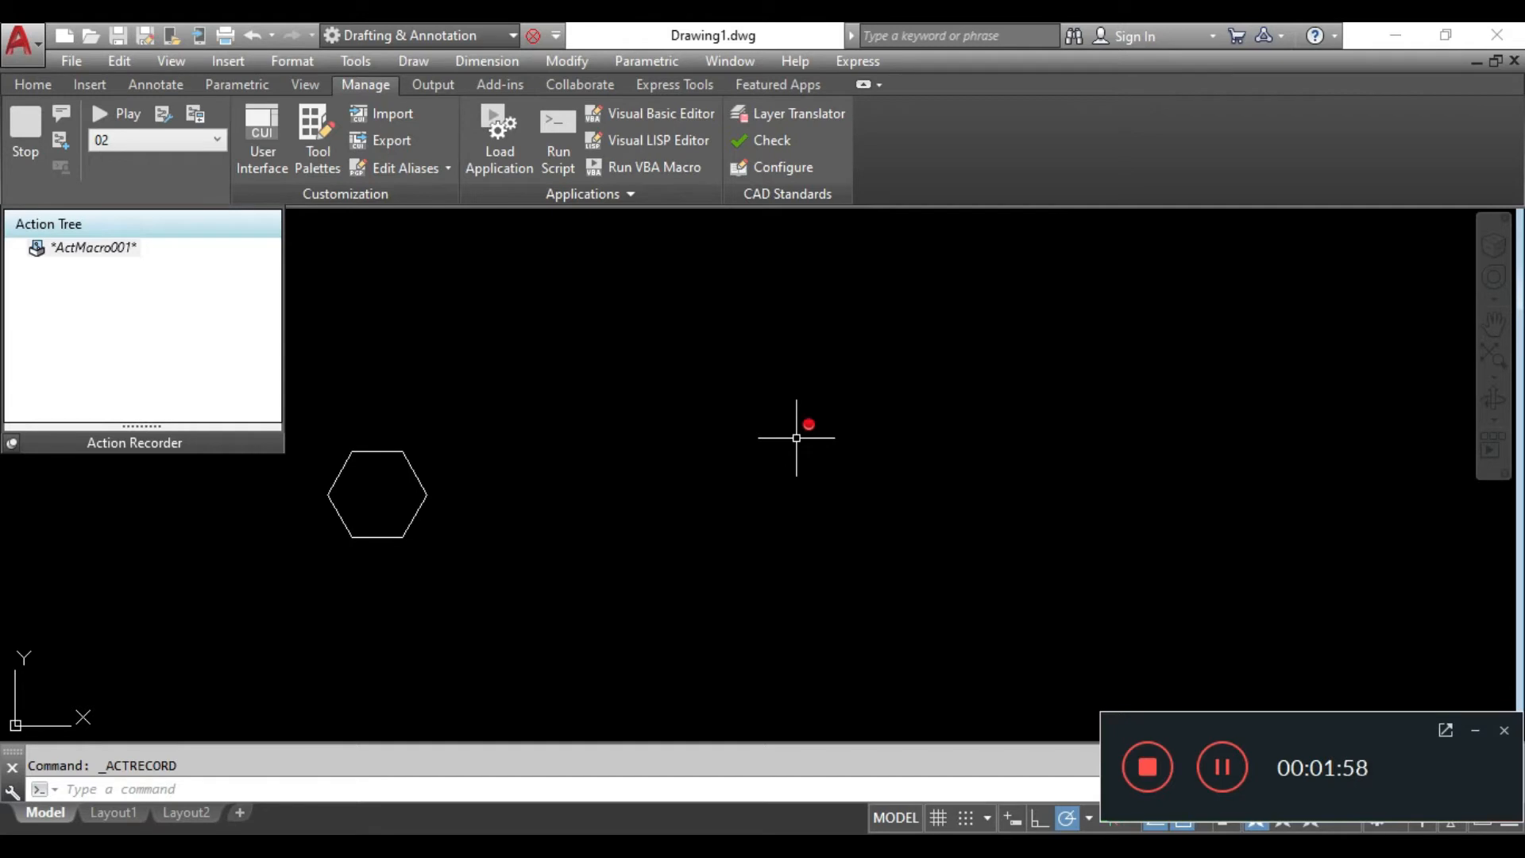
type("pol")
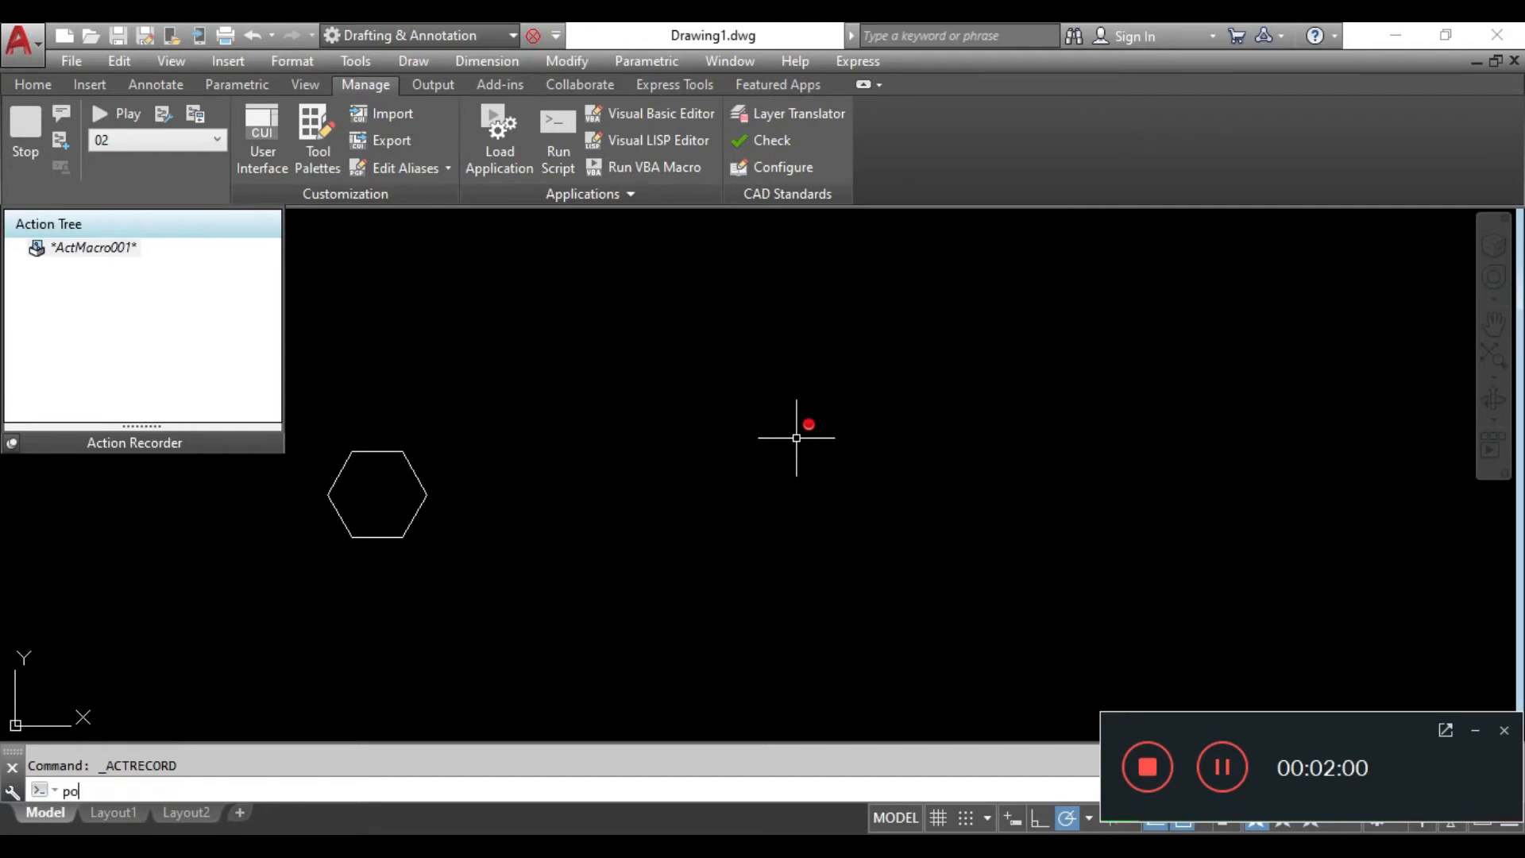
key("Return")
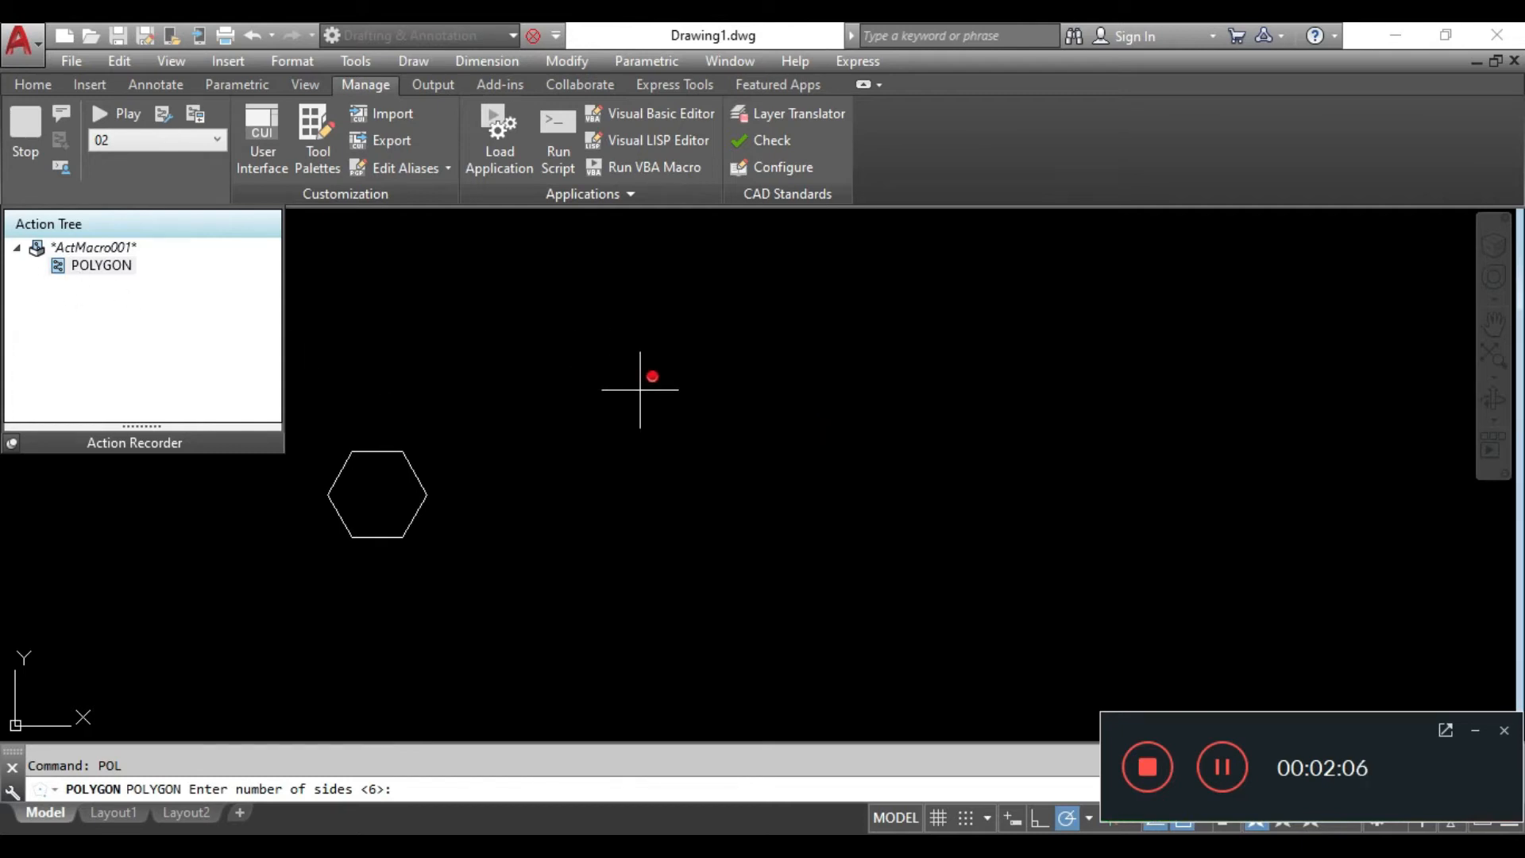
type("6")
key("Return")
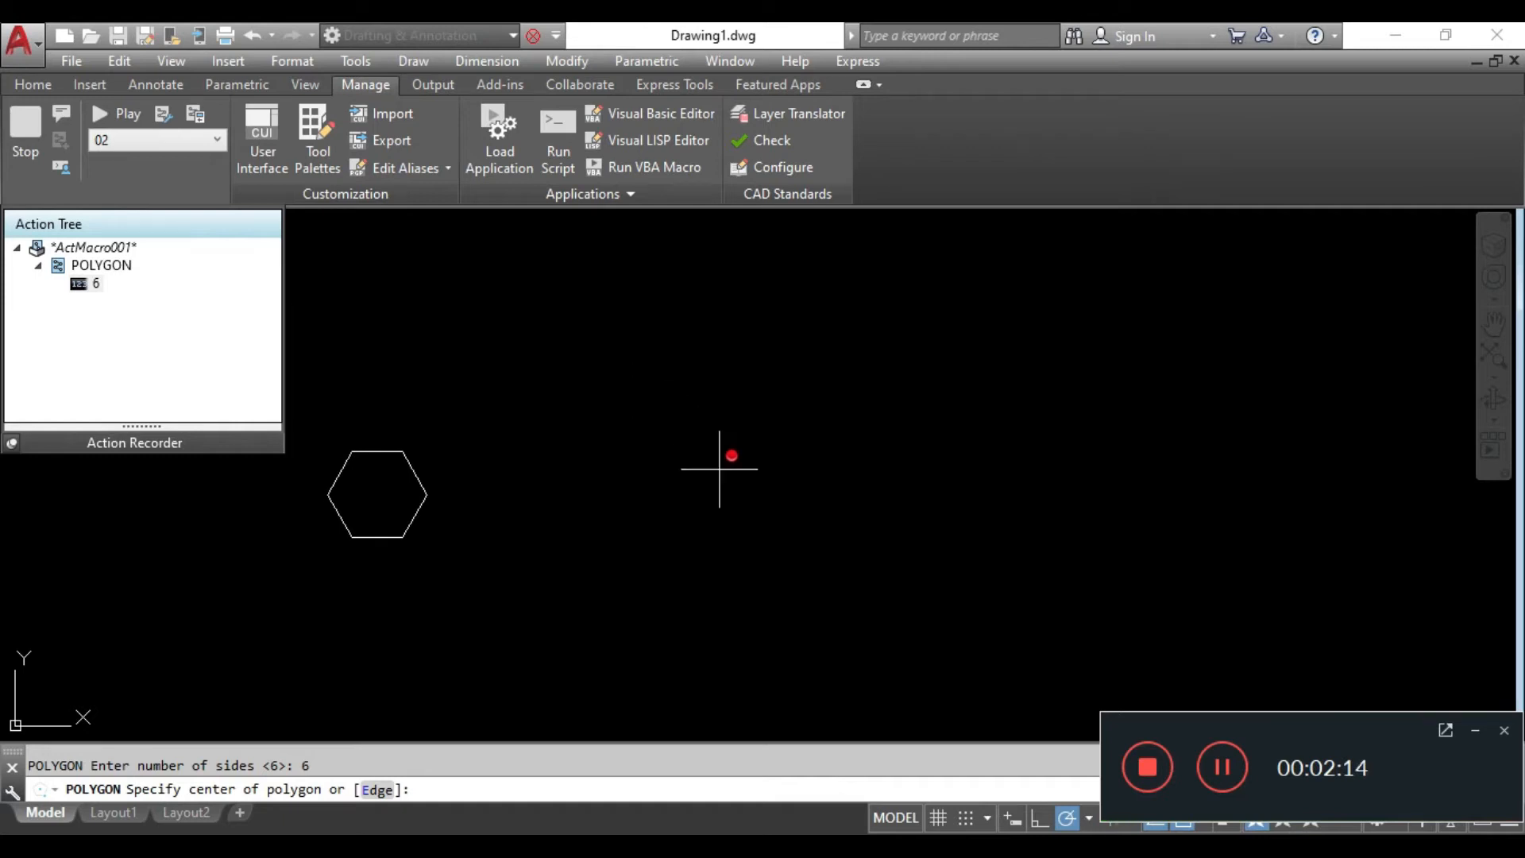
left_click(742, 458)
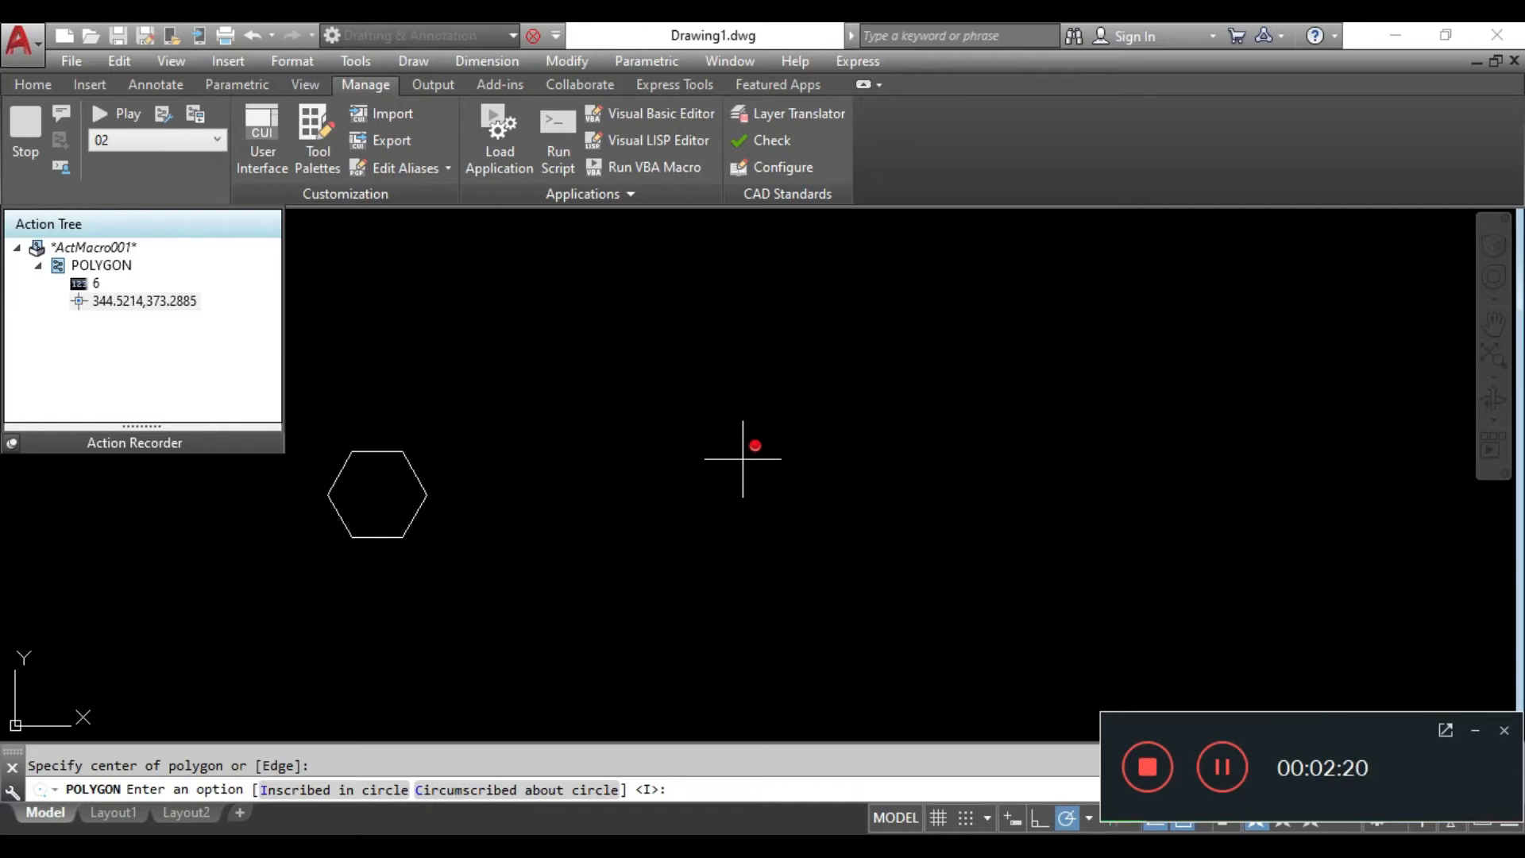
type("i")
key("Return")
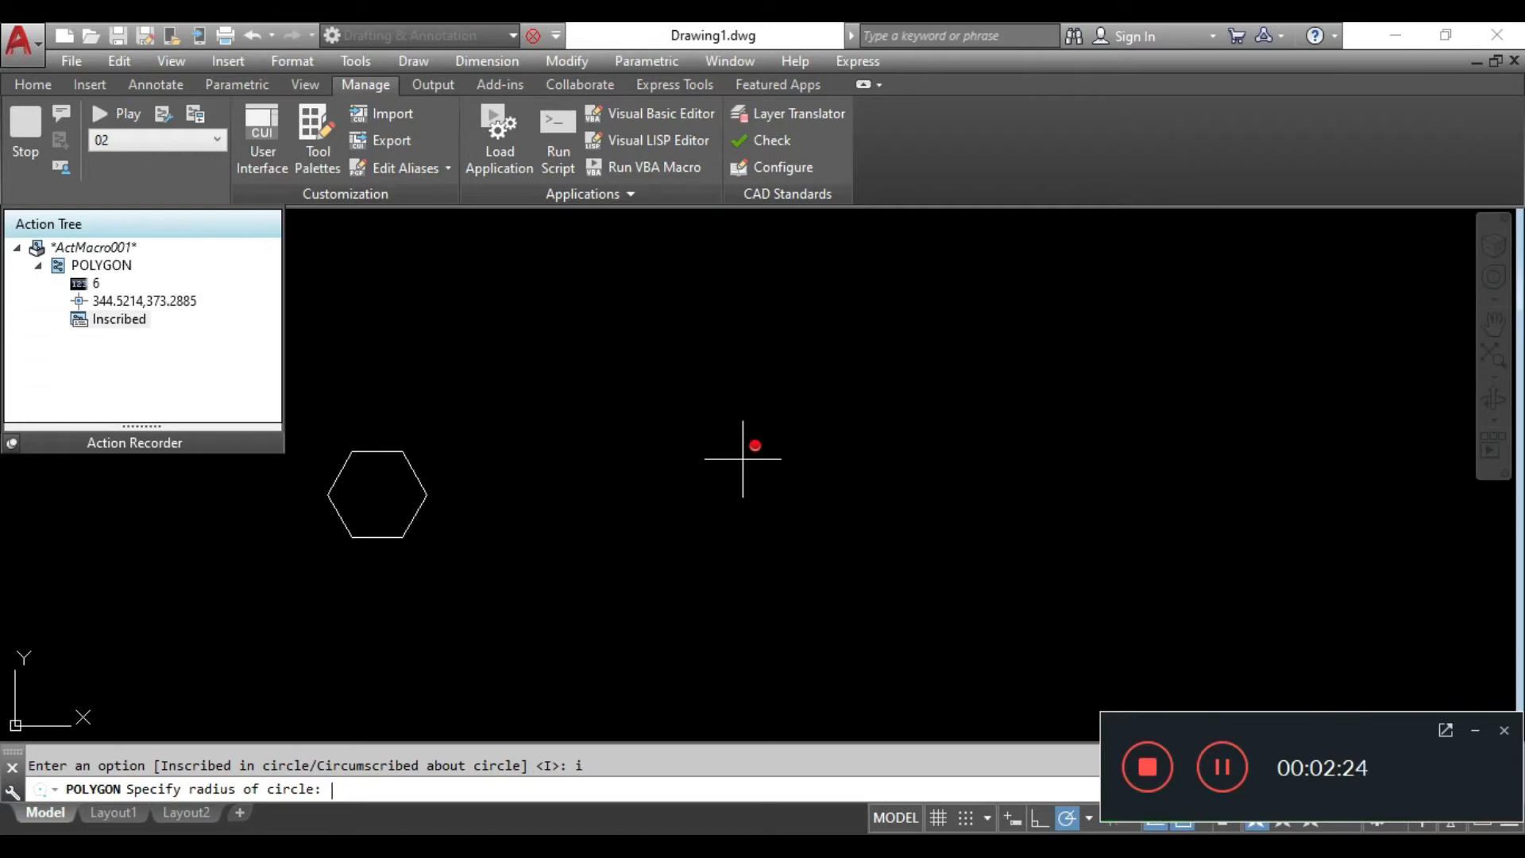
type("20")
key("Return")
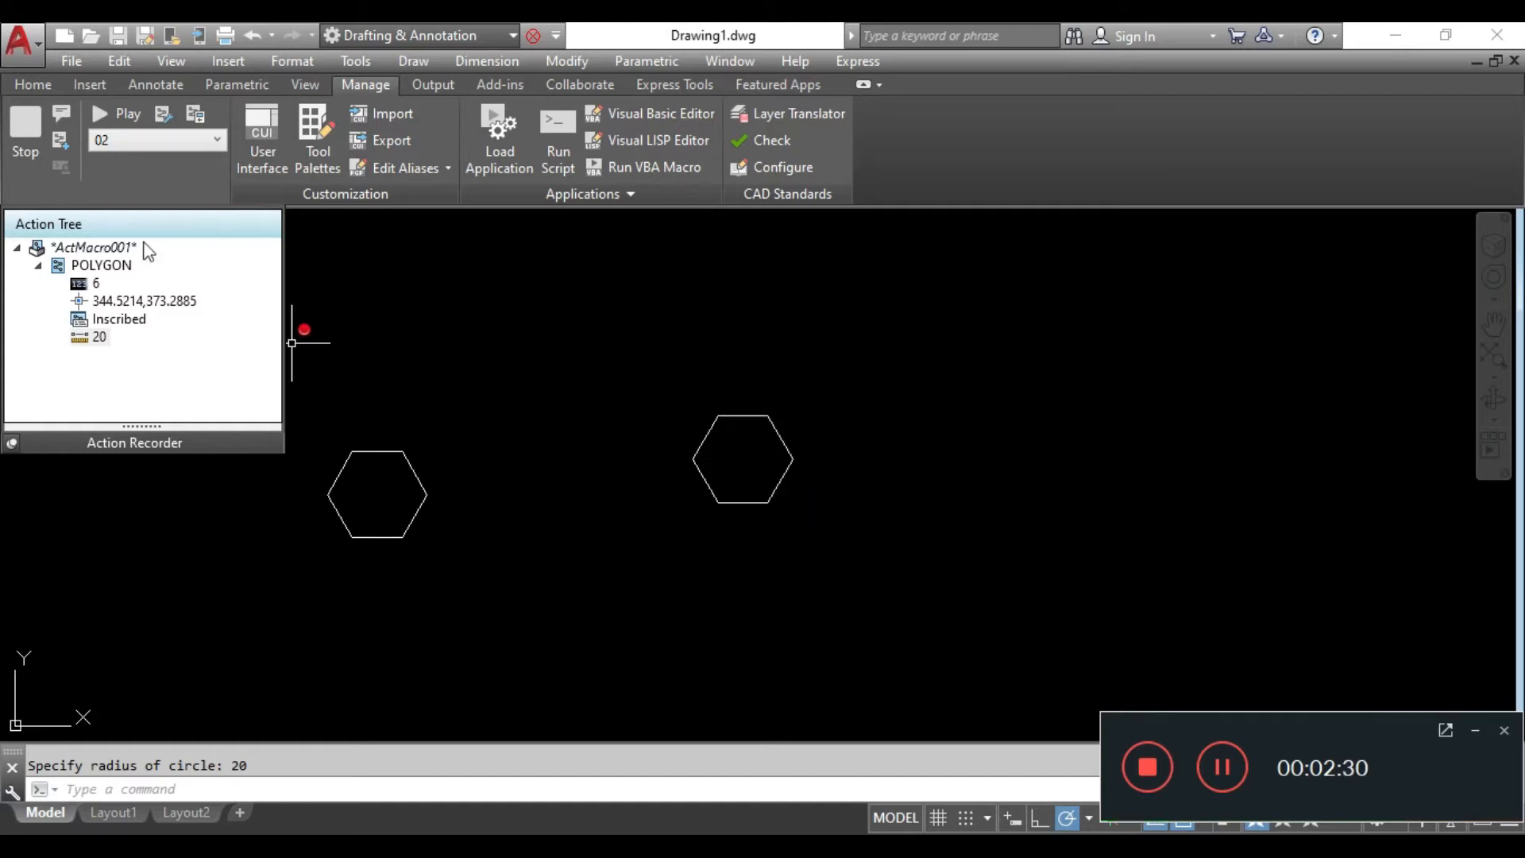
Stop the recording and save the action macro under the command name pol-6.
left_click(30, 143)
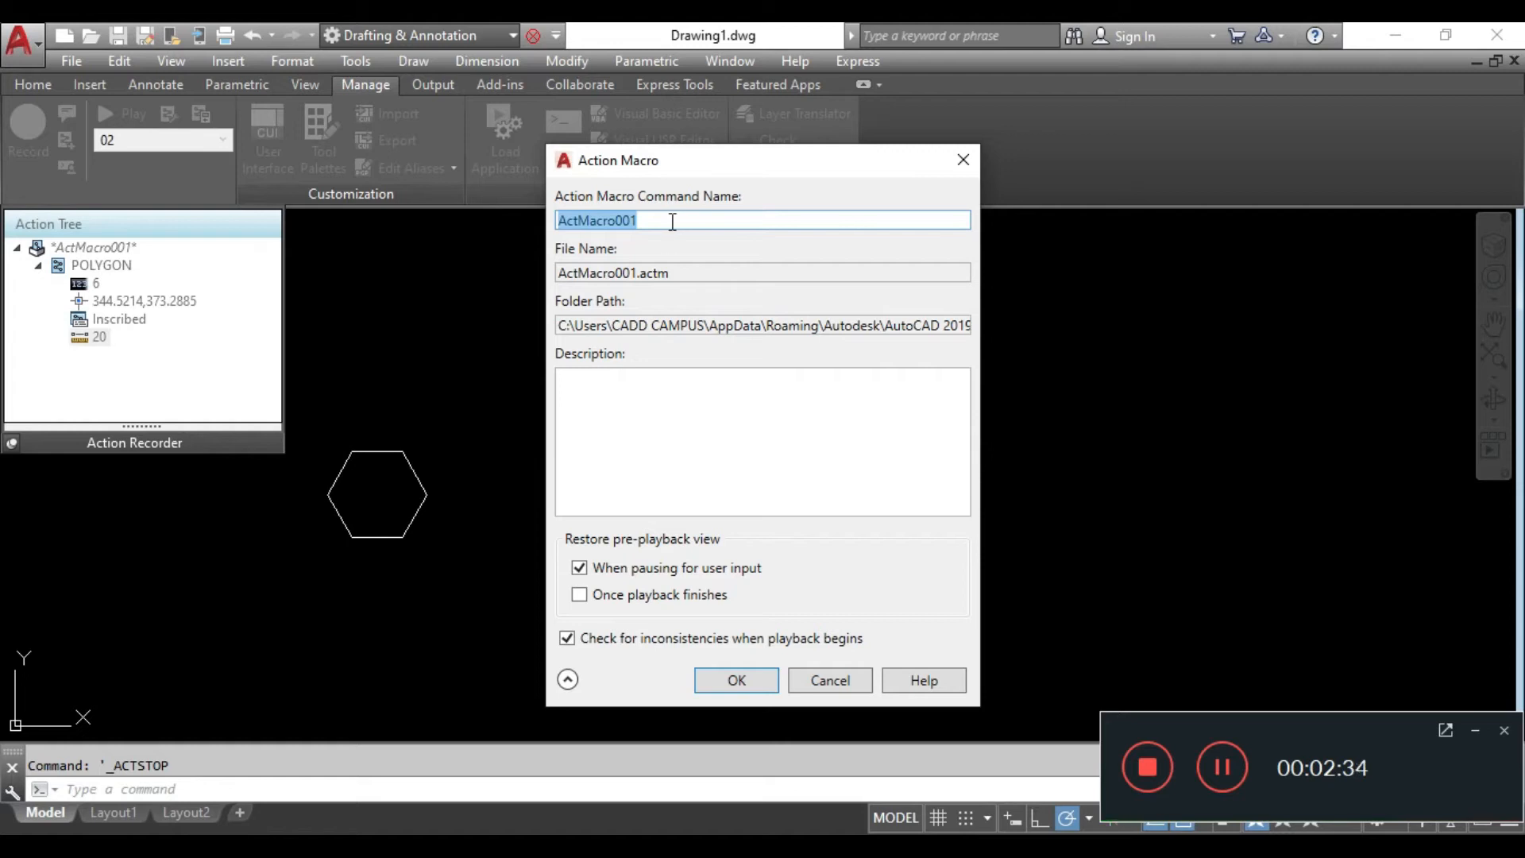
type("pol")
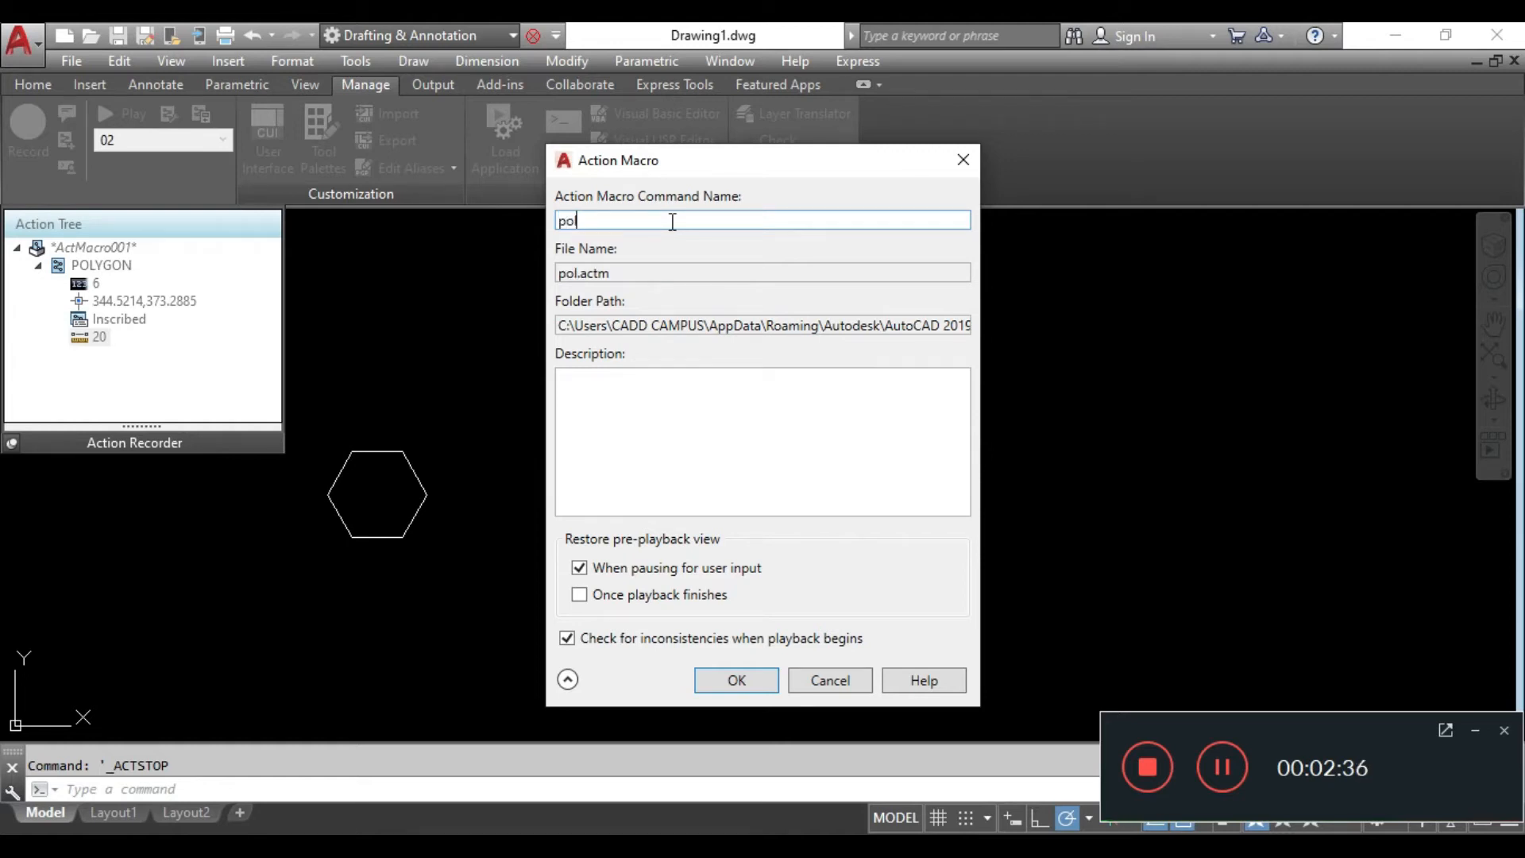
type("-6")
left_click(737, 680)
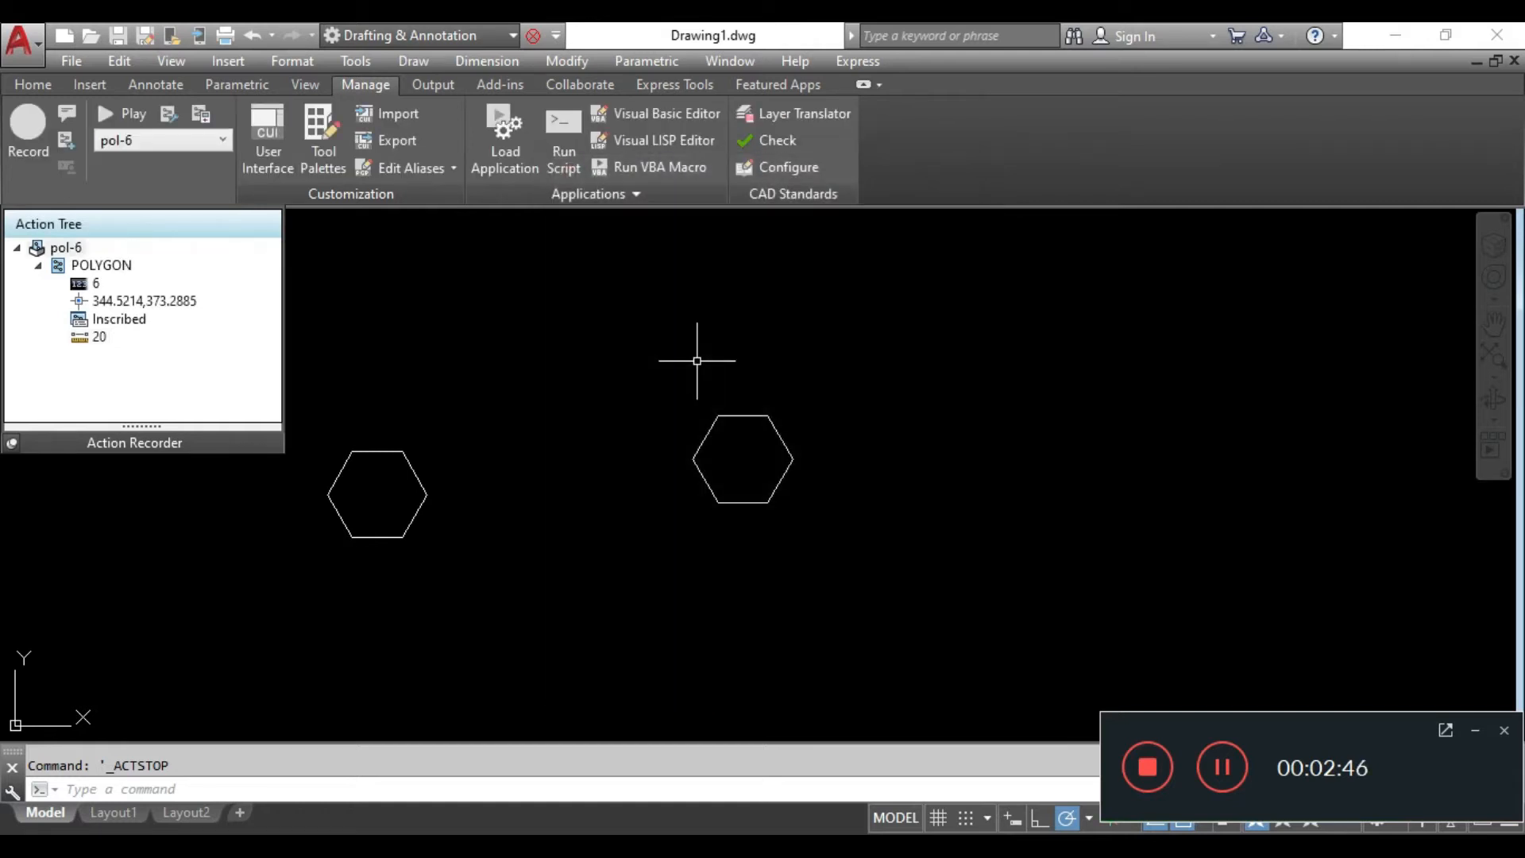
Choose pol-6 as the current action macro and play it back.
middle_click_drag(851, 413, 592, 446)
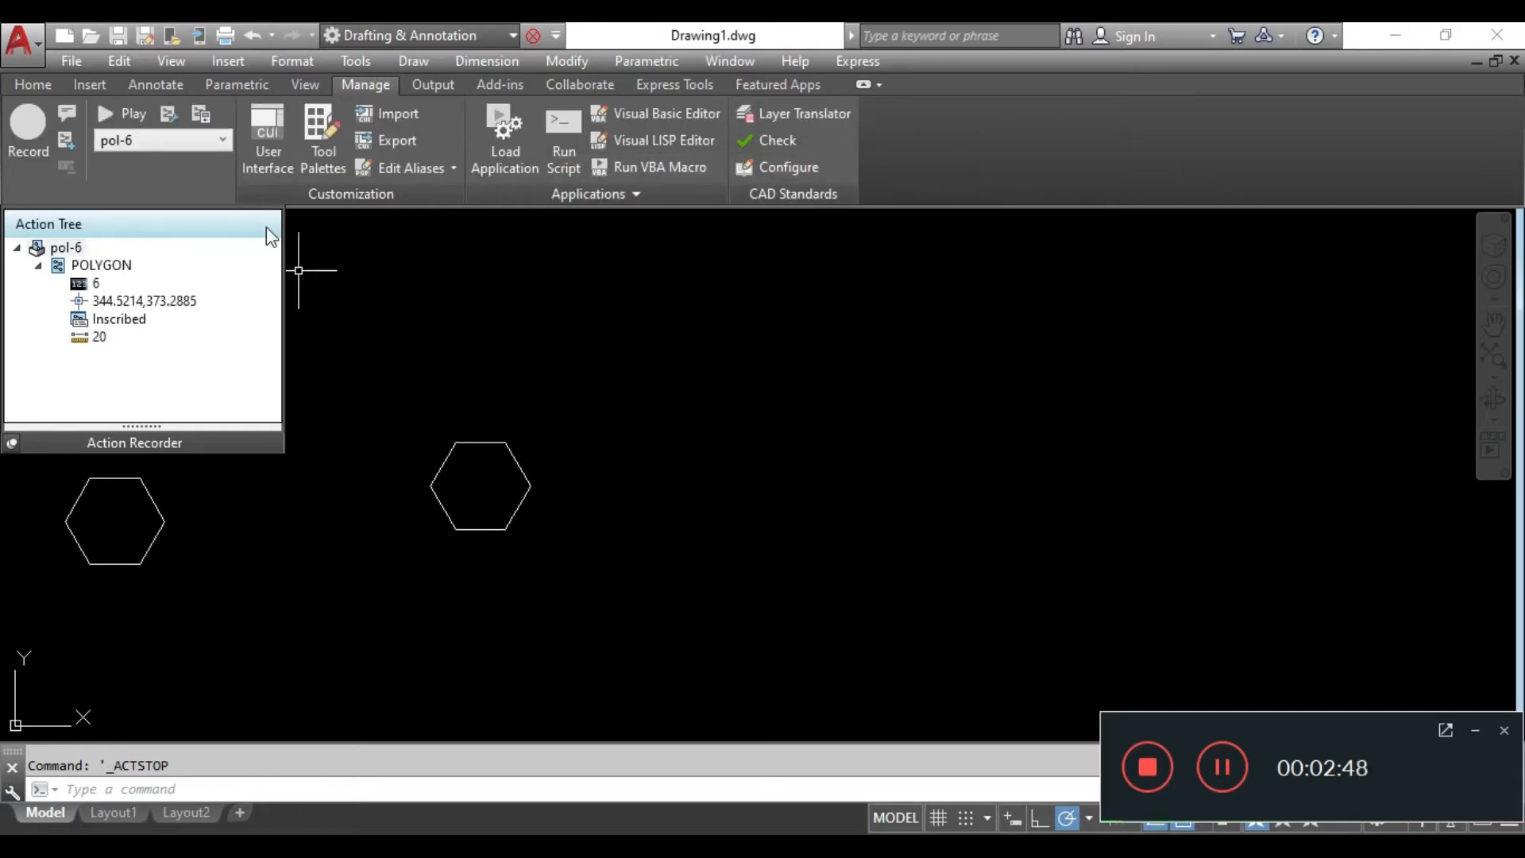
left_click(223, 140)
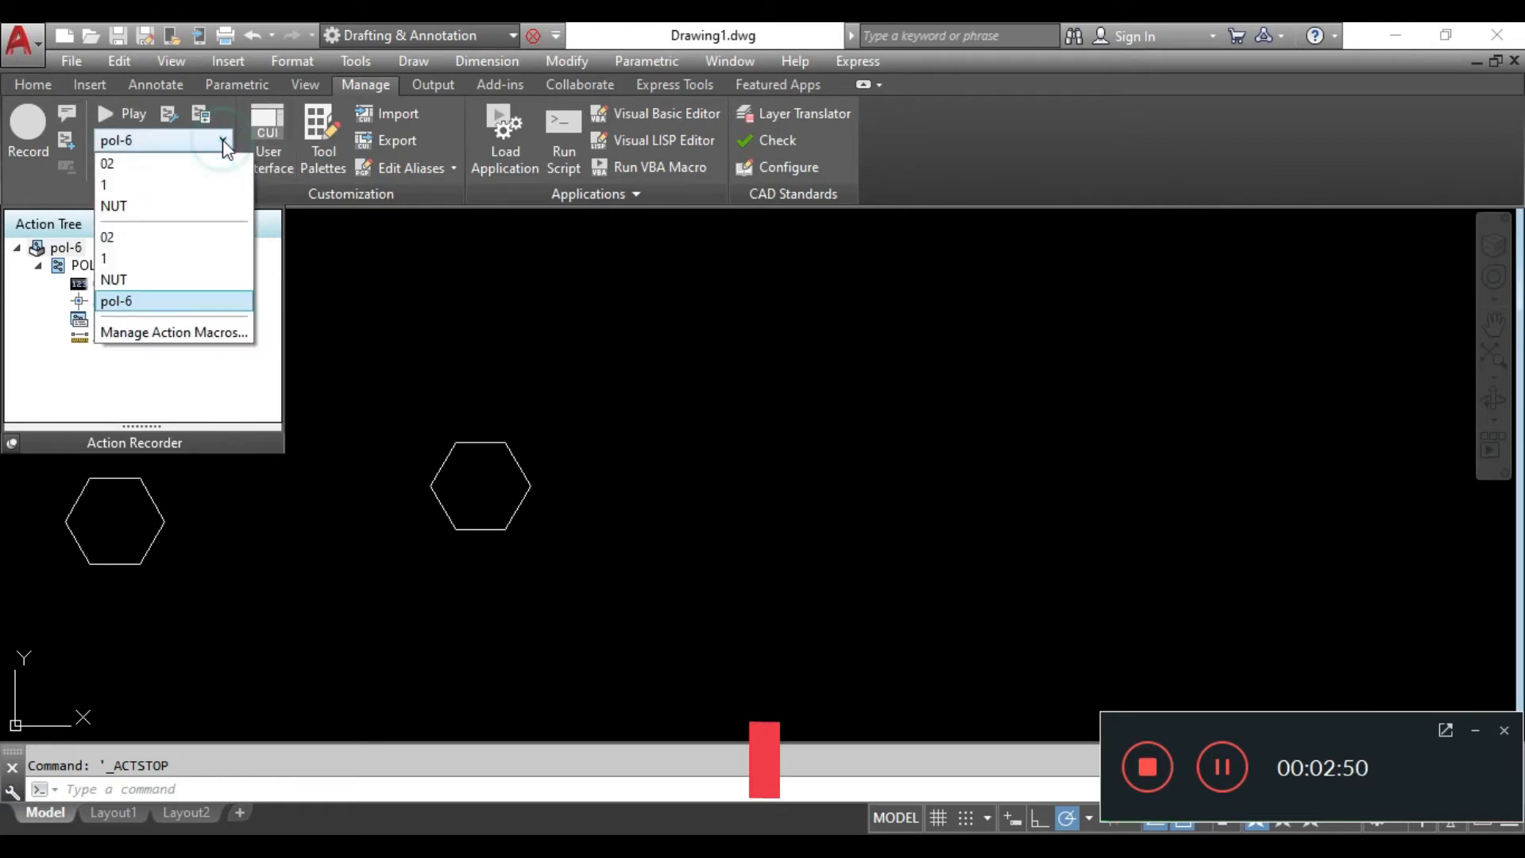
left_click(119, 301)
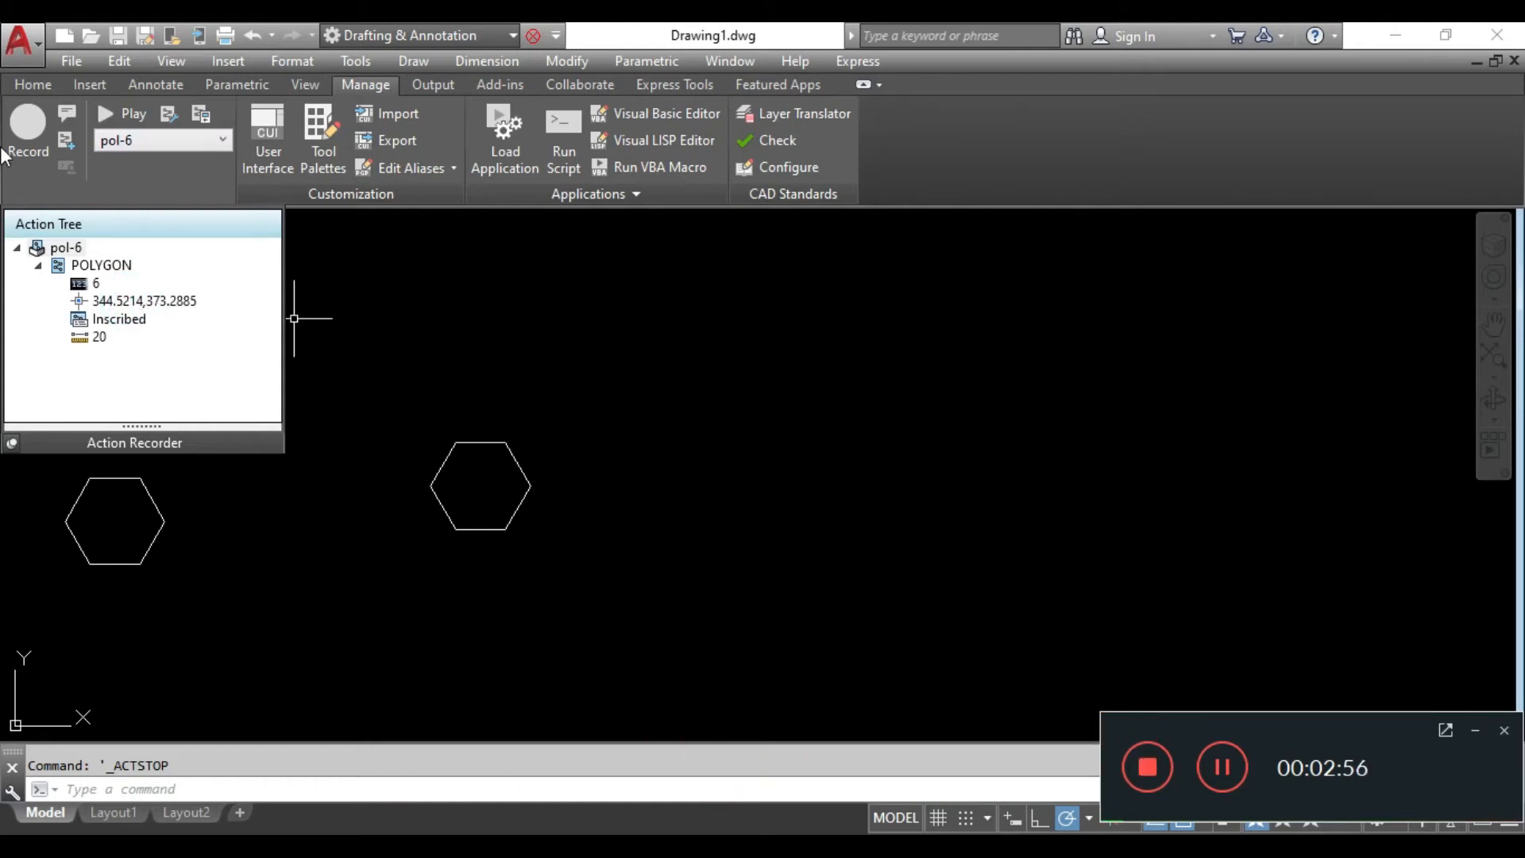
left_click(109, 116)
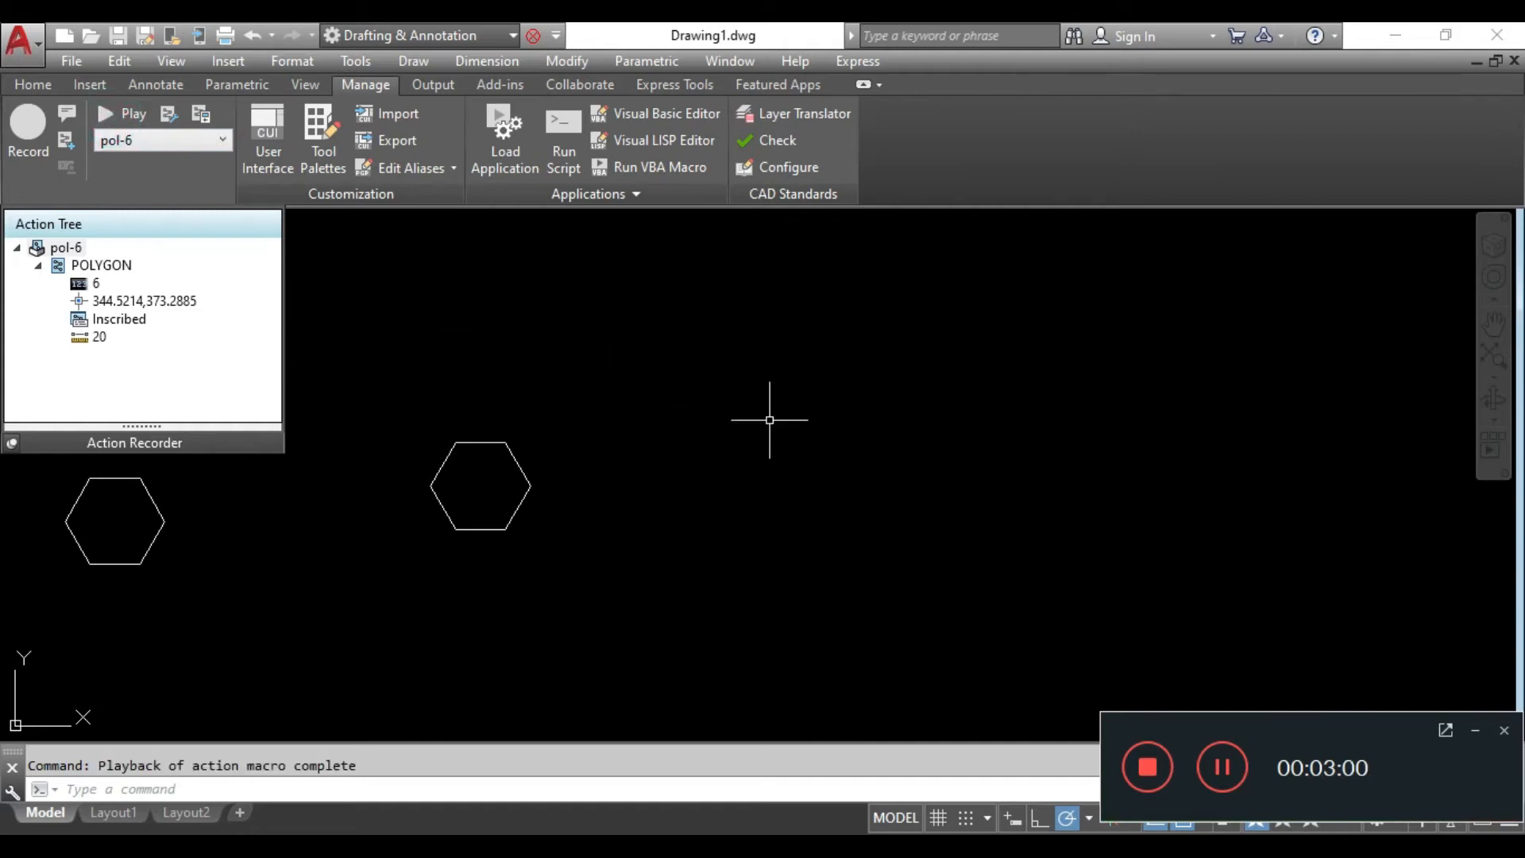
Erase the overlapping hexagons at the macro's recorded centre point, keeping the first hexagon.
middle_click_drag(462, 595, 592, 598)
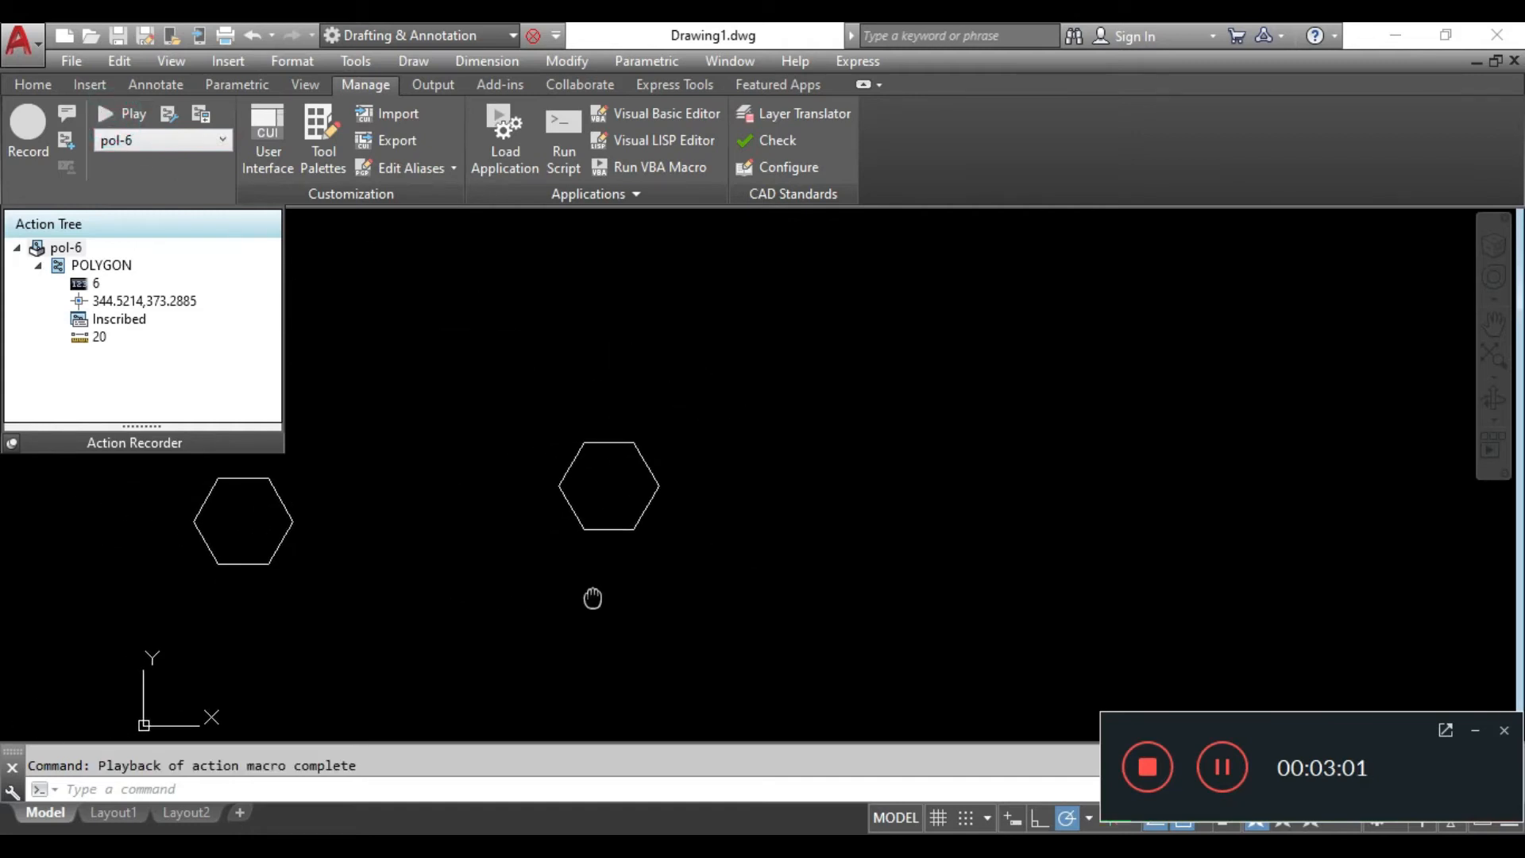
left_click(668, 586)
left_click(527, 453)
key("Delete")
Play the pol-6 macro again and erase the hexagon it draws.
middle_click_drag(539, 503, 693, 494)
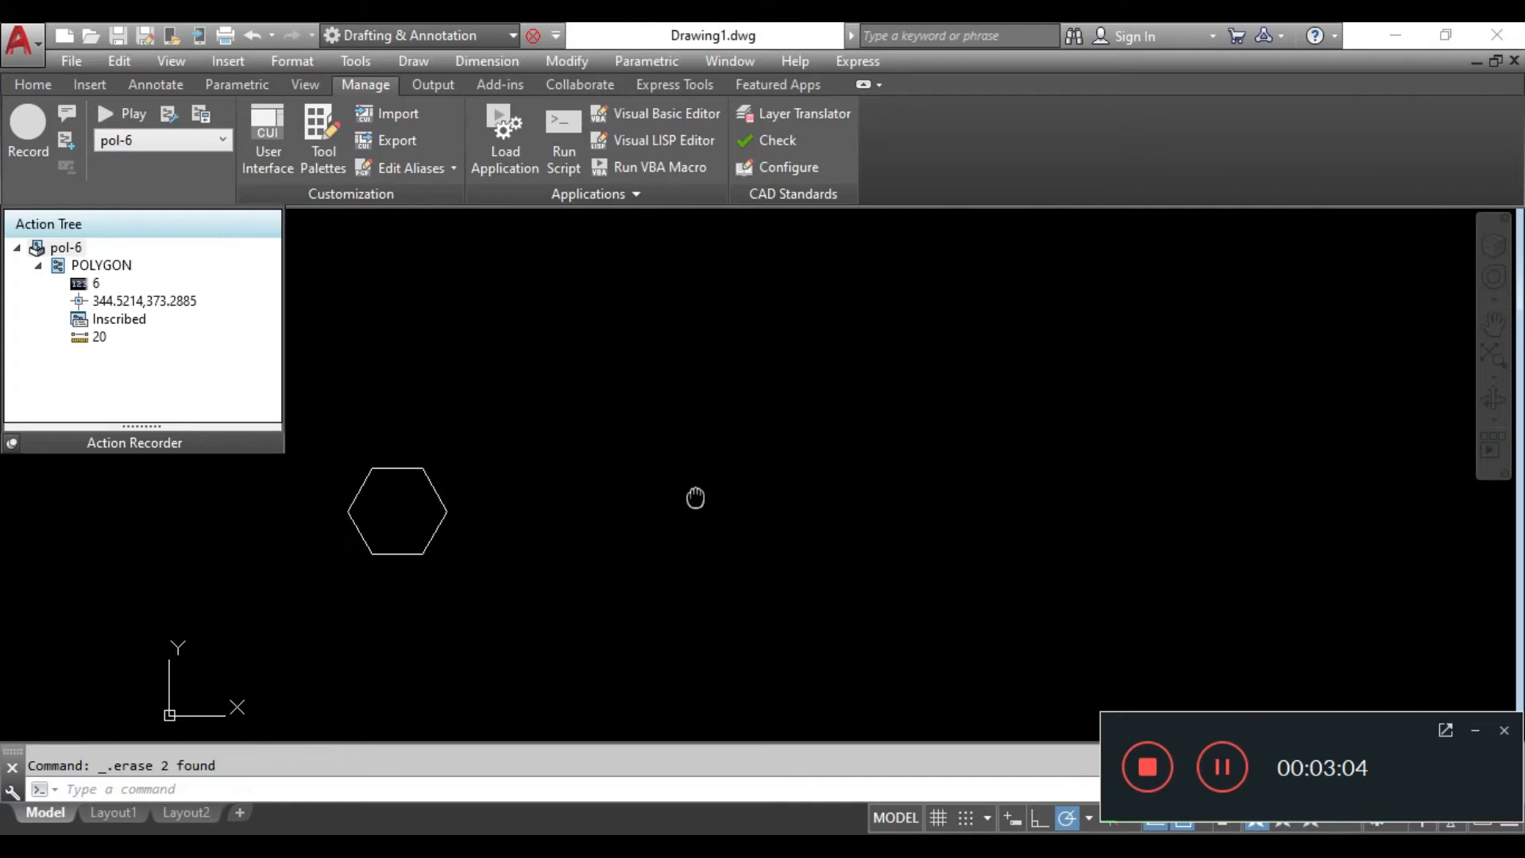
left_click(108, 113)
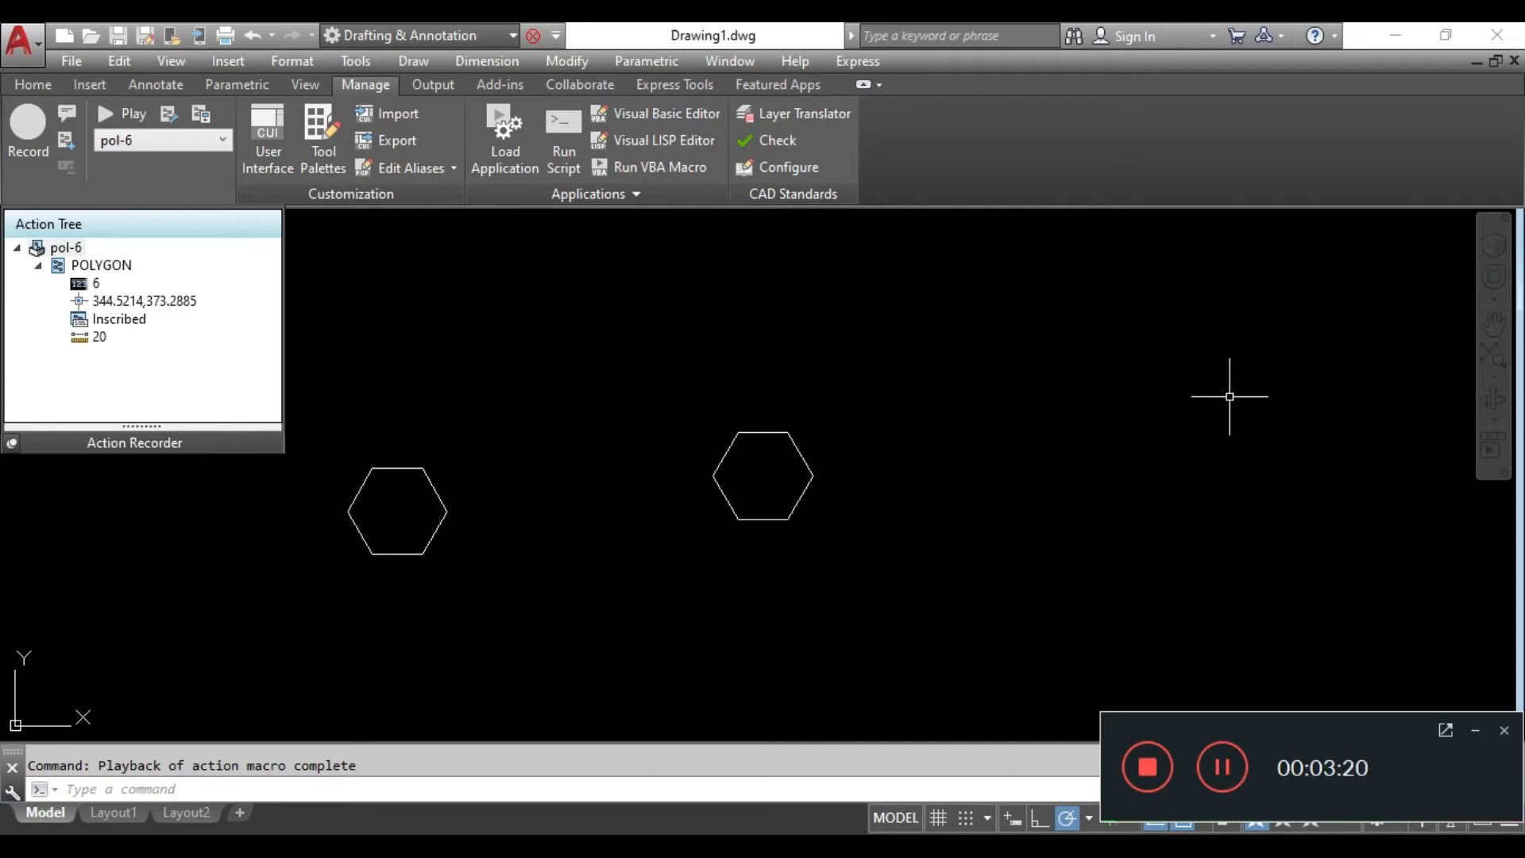
left_click(895, 381)
left_click(796, 553)
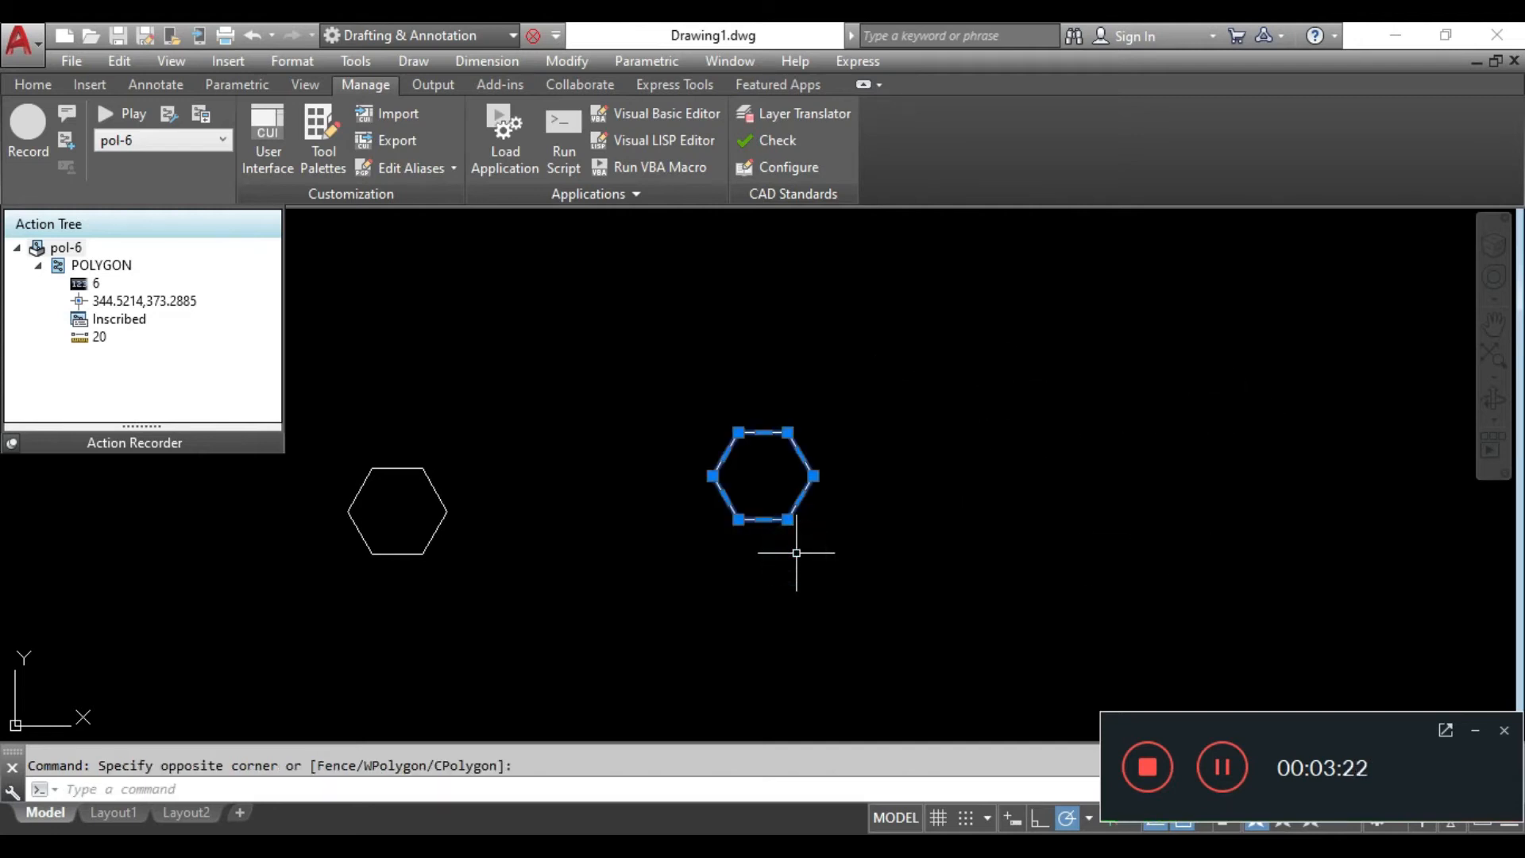
key("Delete")
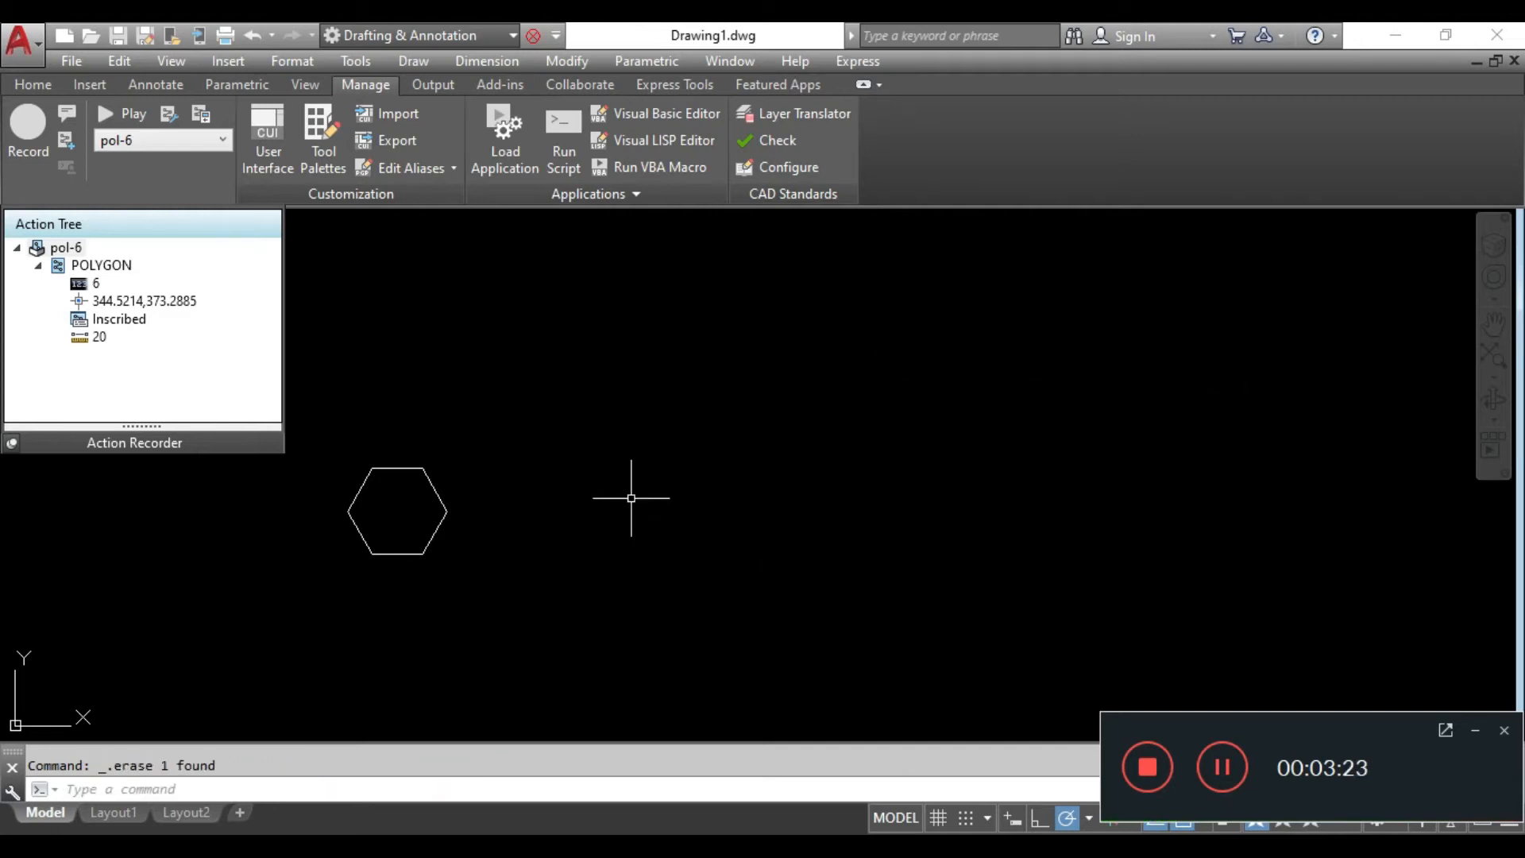
Set the polygon's centre point action in the pol-6 macro to pause for user input.
left_click(118, 302)
right_click(118, 302)
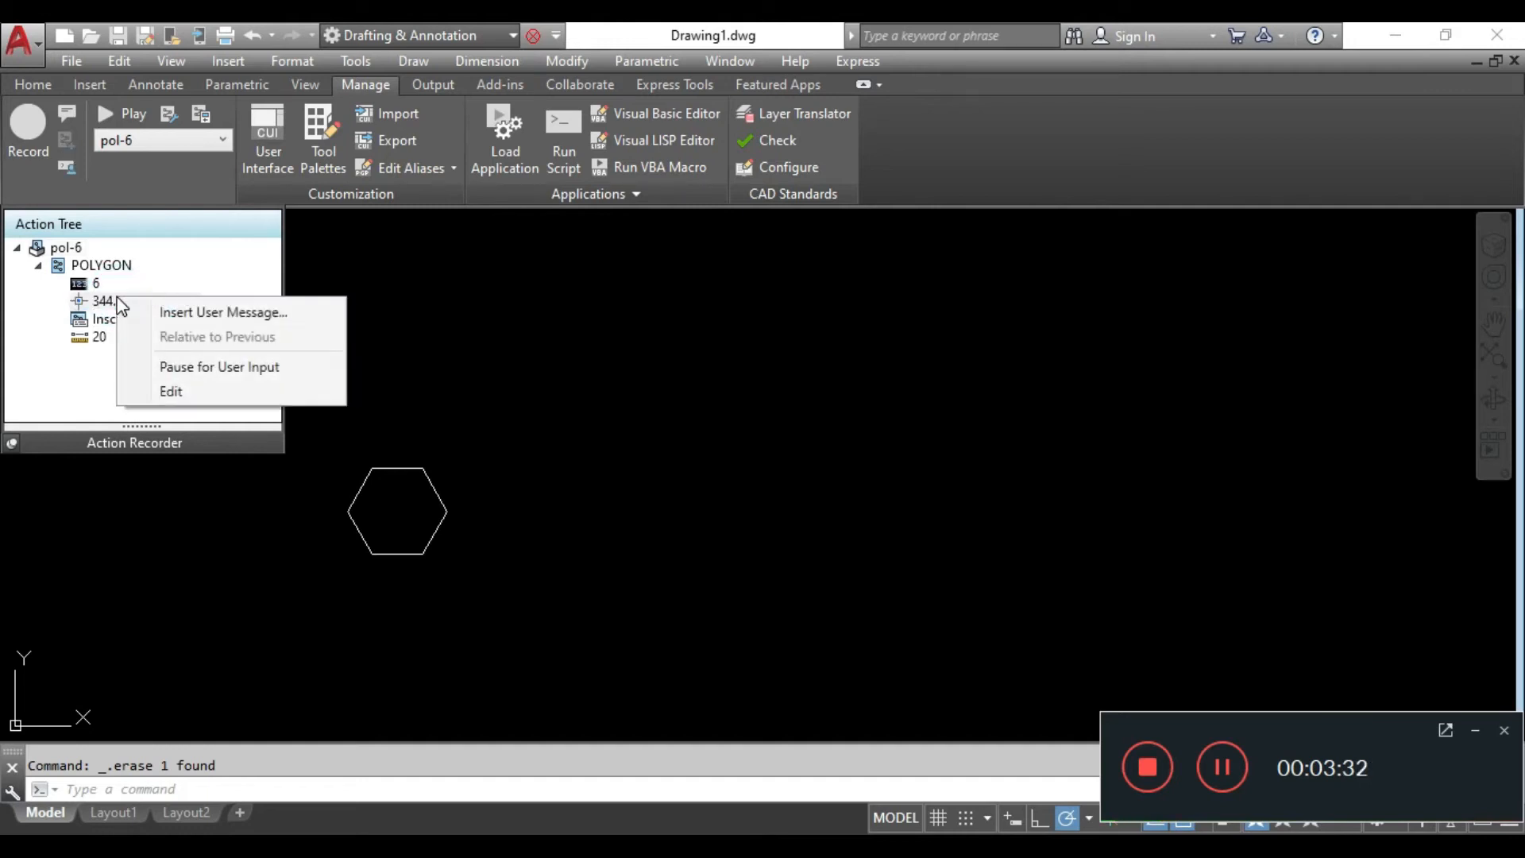
left_click(188, 368)
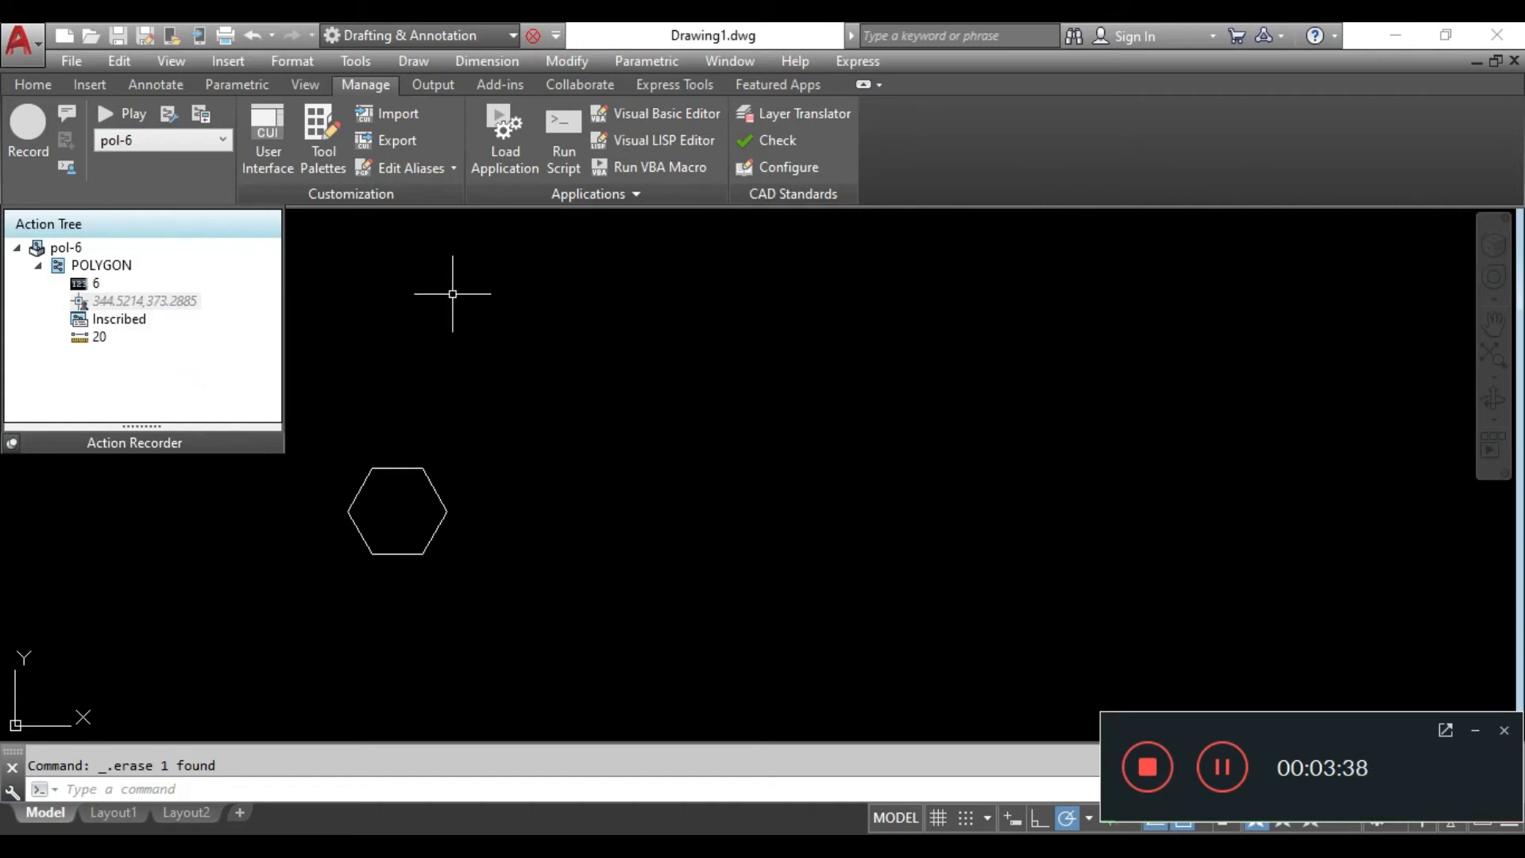
Play the pol-6 macro and place its hexagon's centre at a free point to the right of the existing hexagon.
left_click(102, 118)
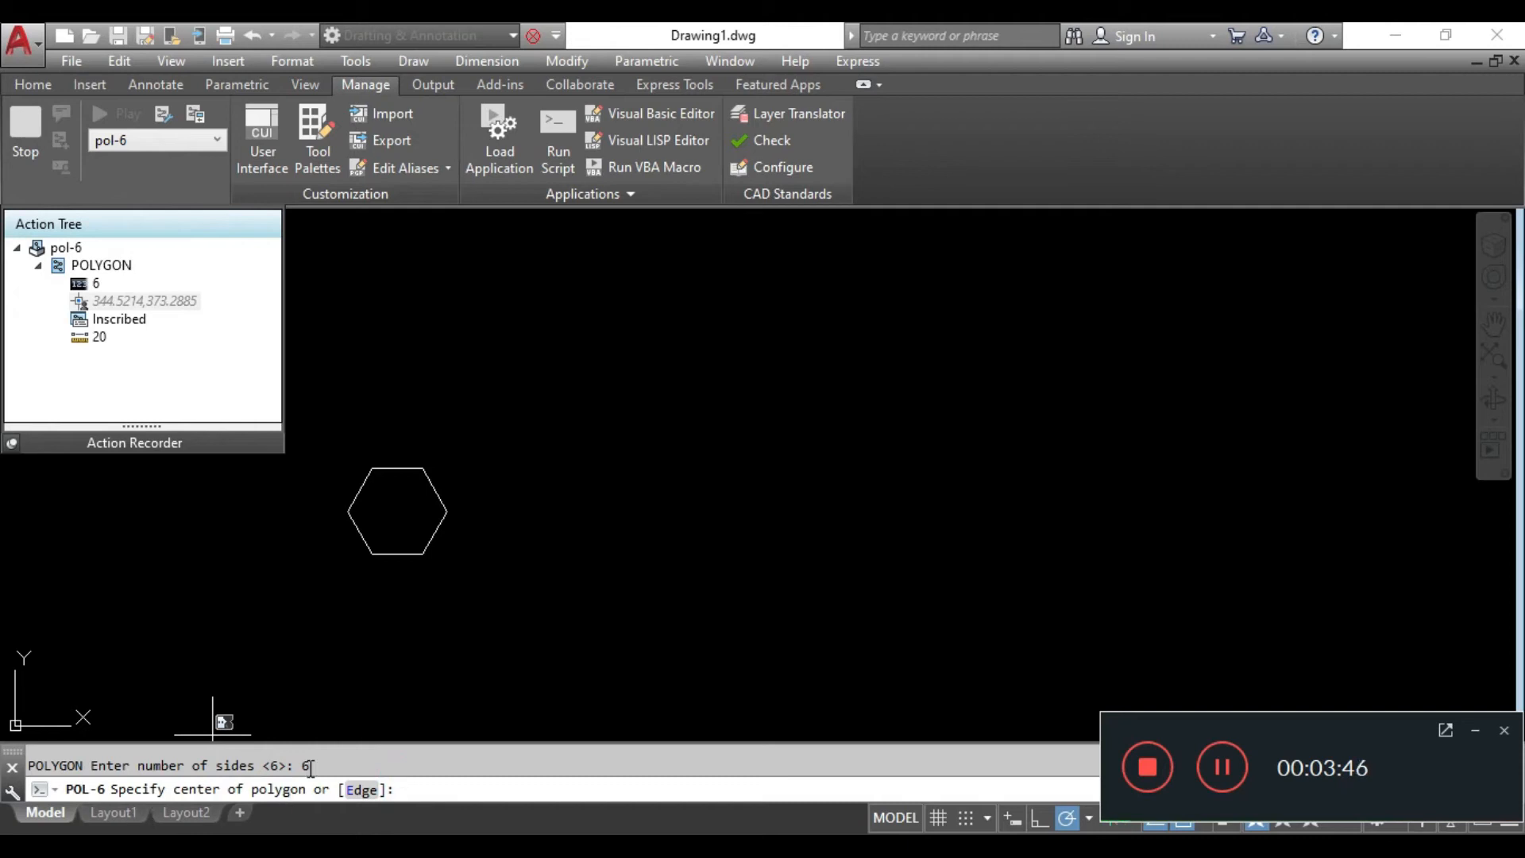
left_click(802, 457)
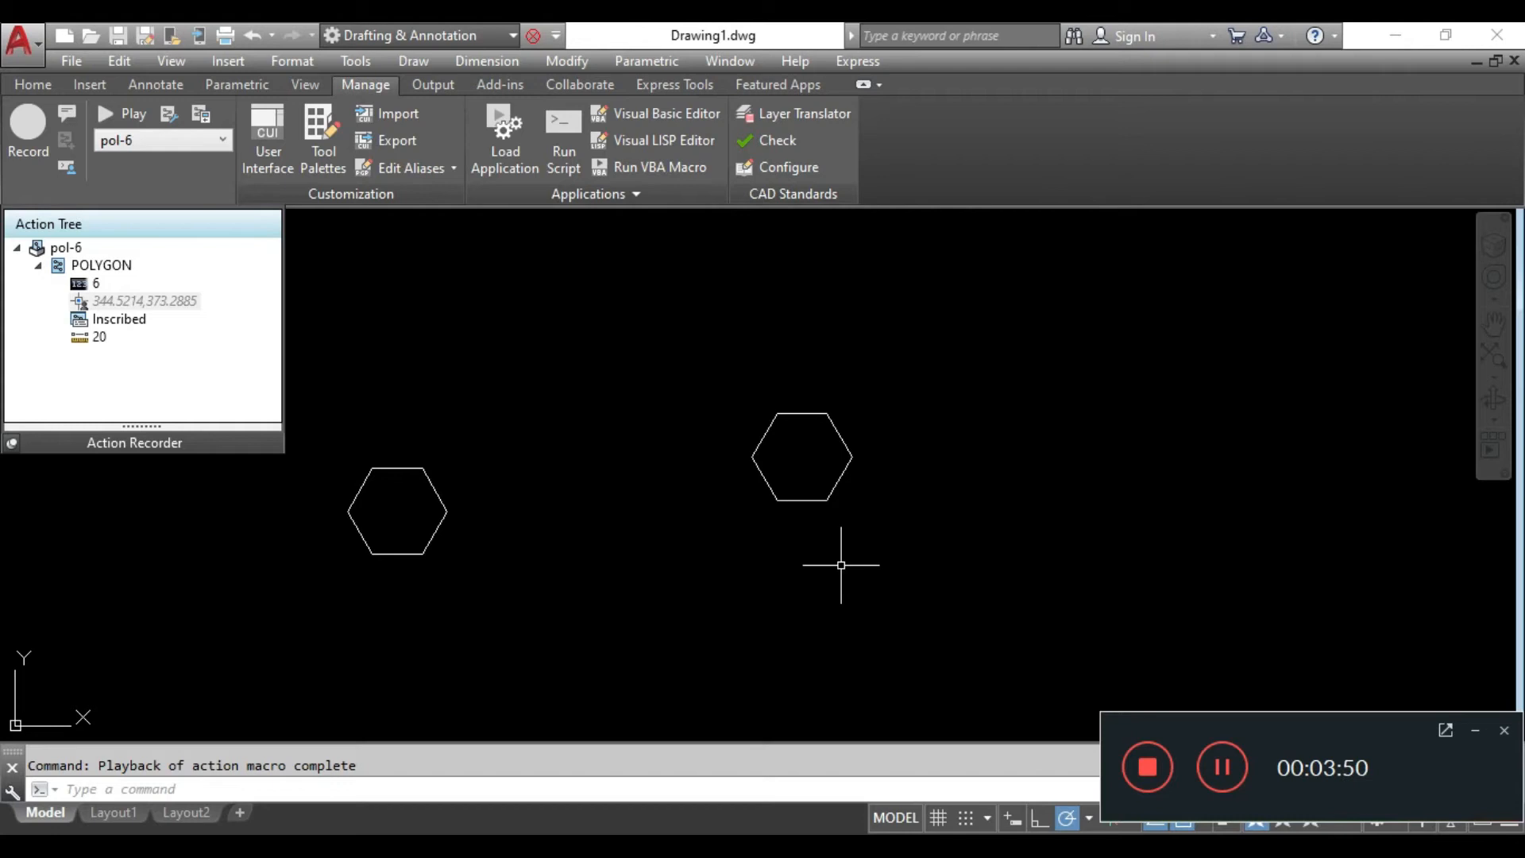
middle_click_drag(827, 528, 729, 529)
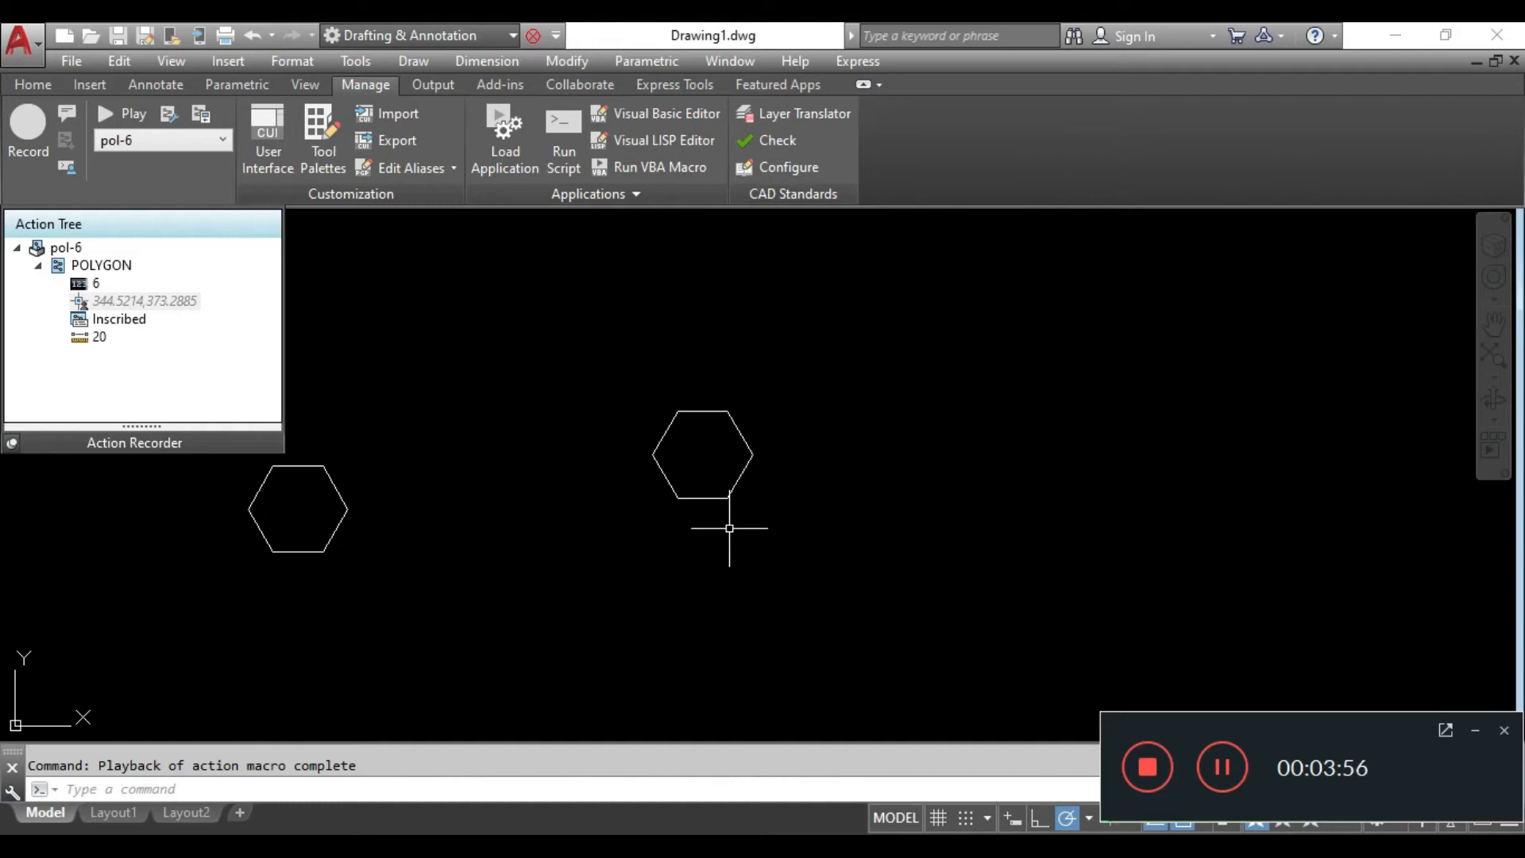
Make the pol-6 polygon's number of sides pause for user input, and play the macro with 10 sides at a new centre point.
right_click(95, 286)
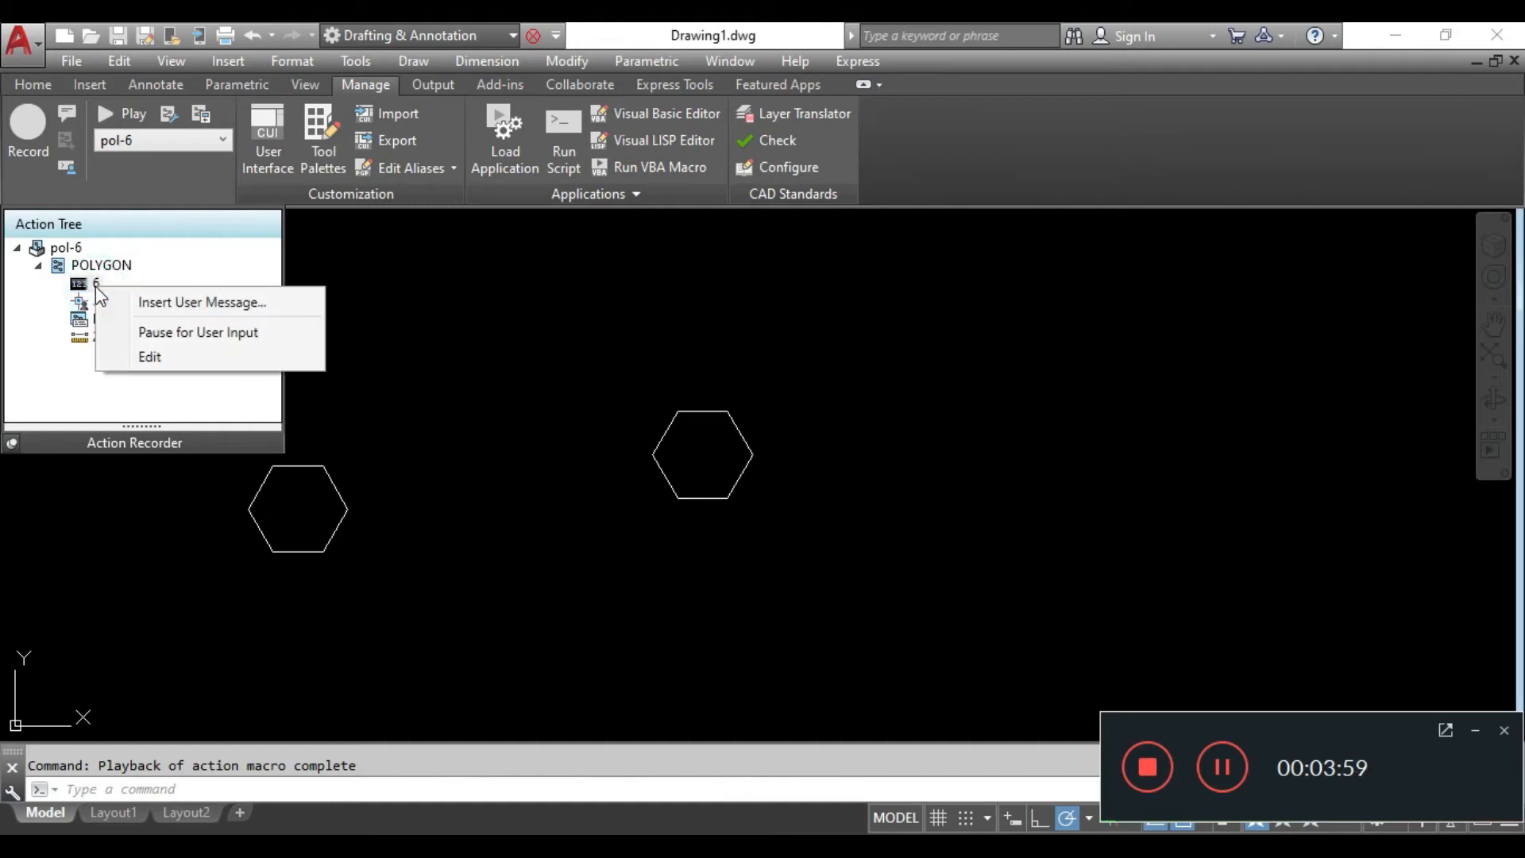
left_click(151, 333)
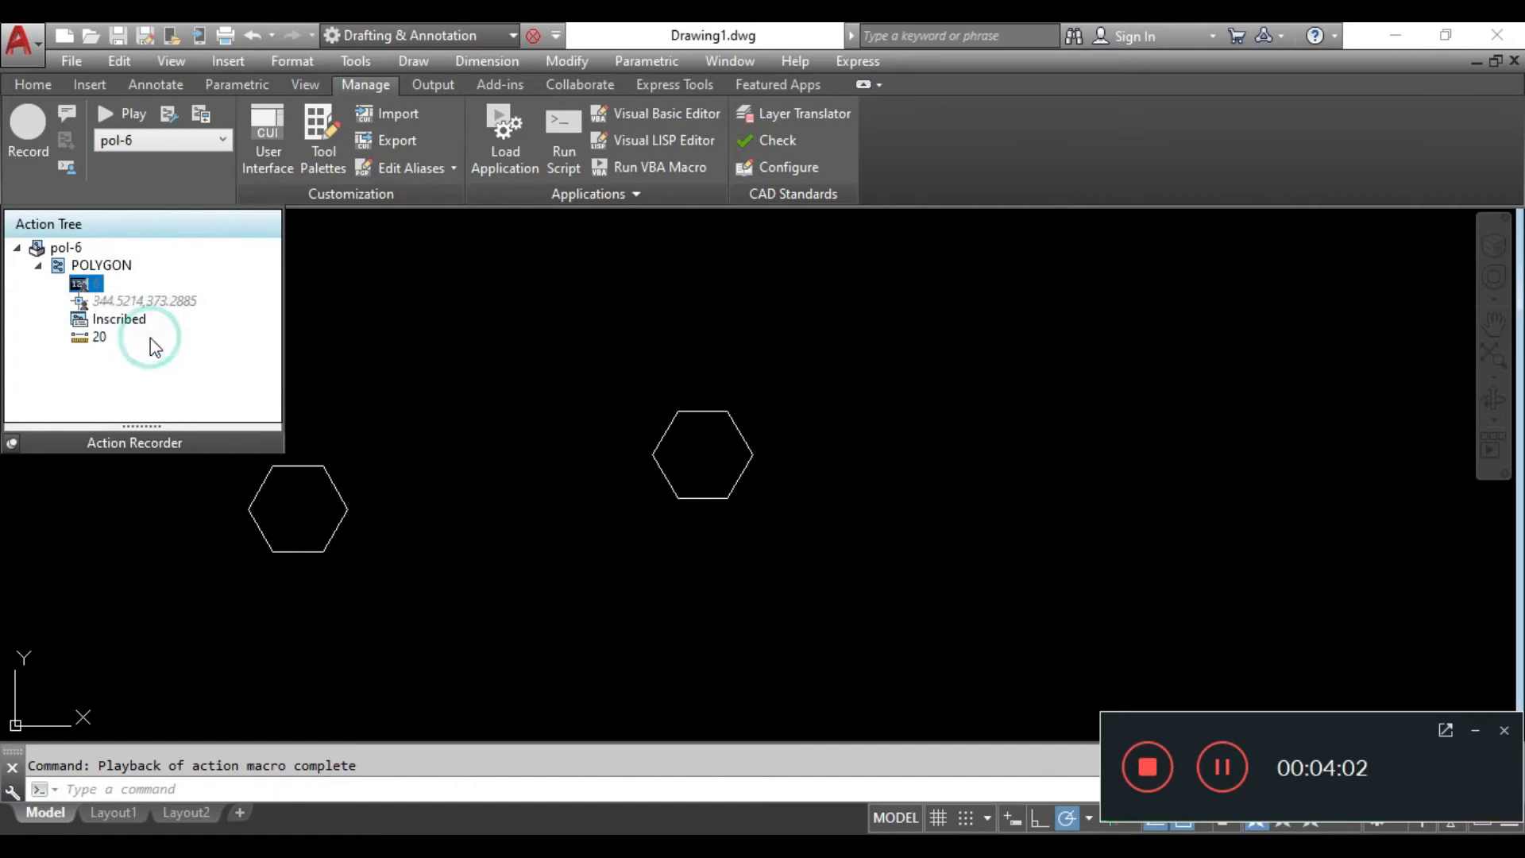
left_click(111, 125)
left_click(436, 793)
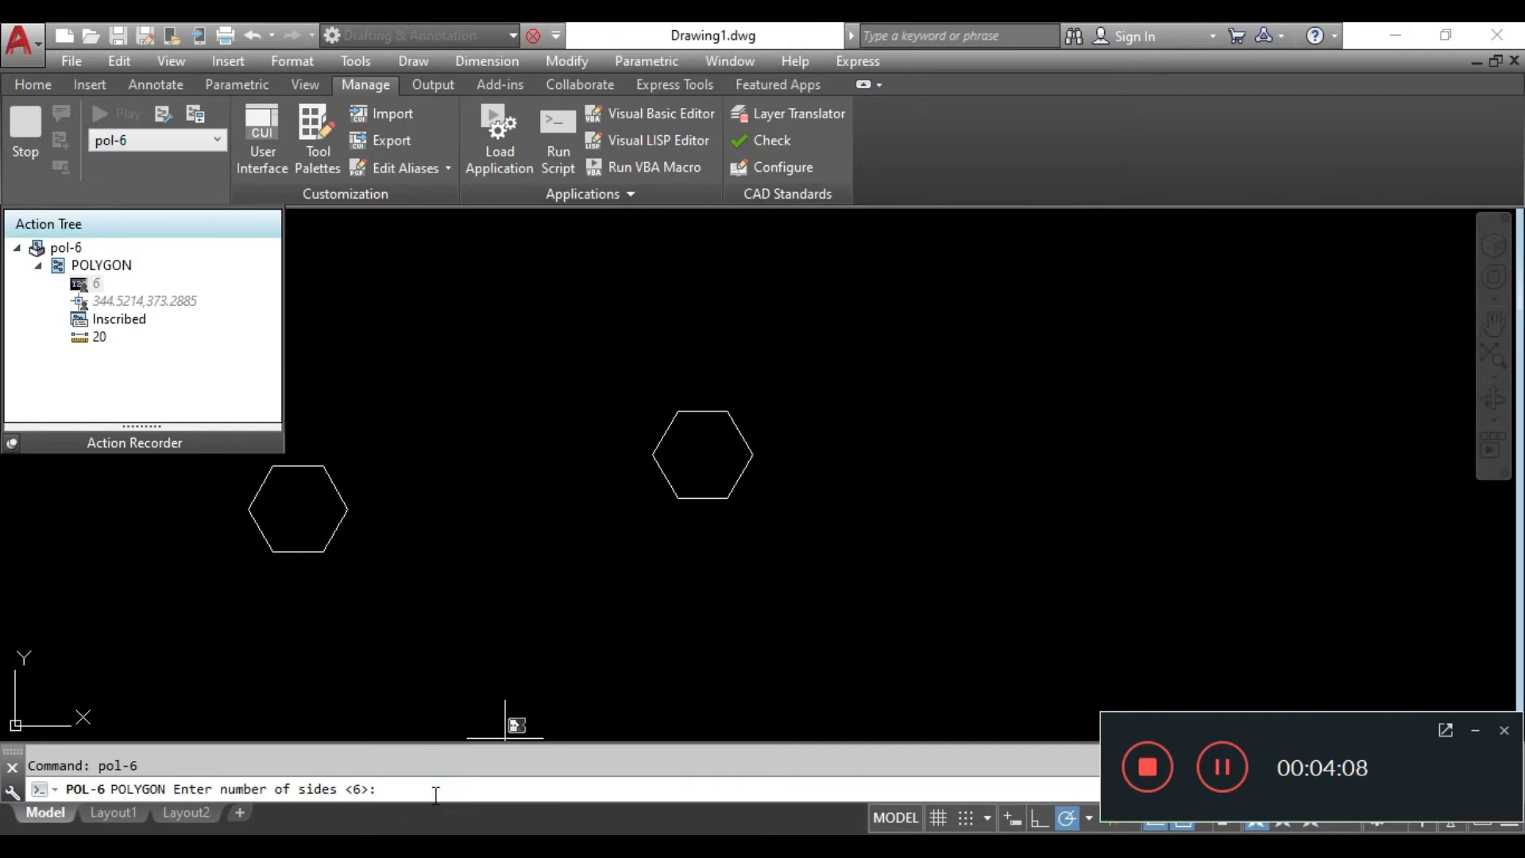
key("Return")
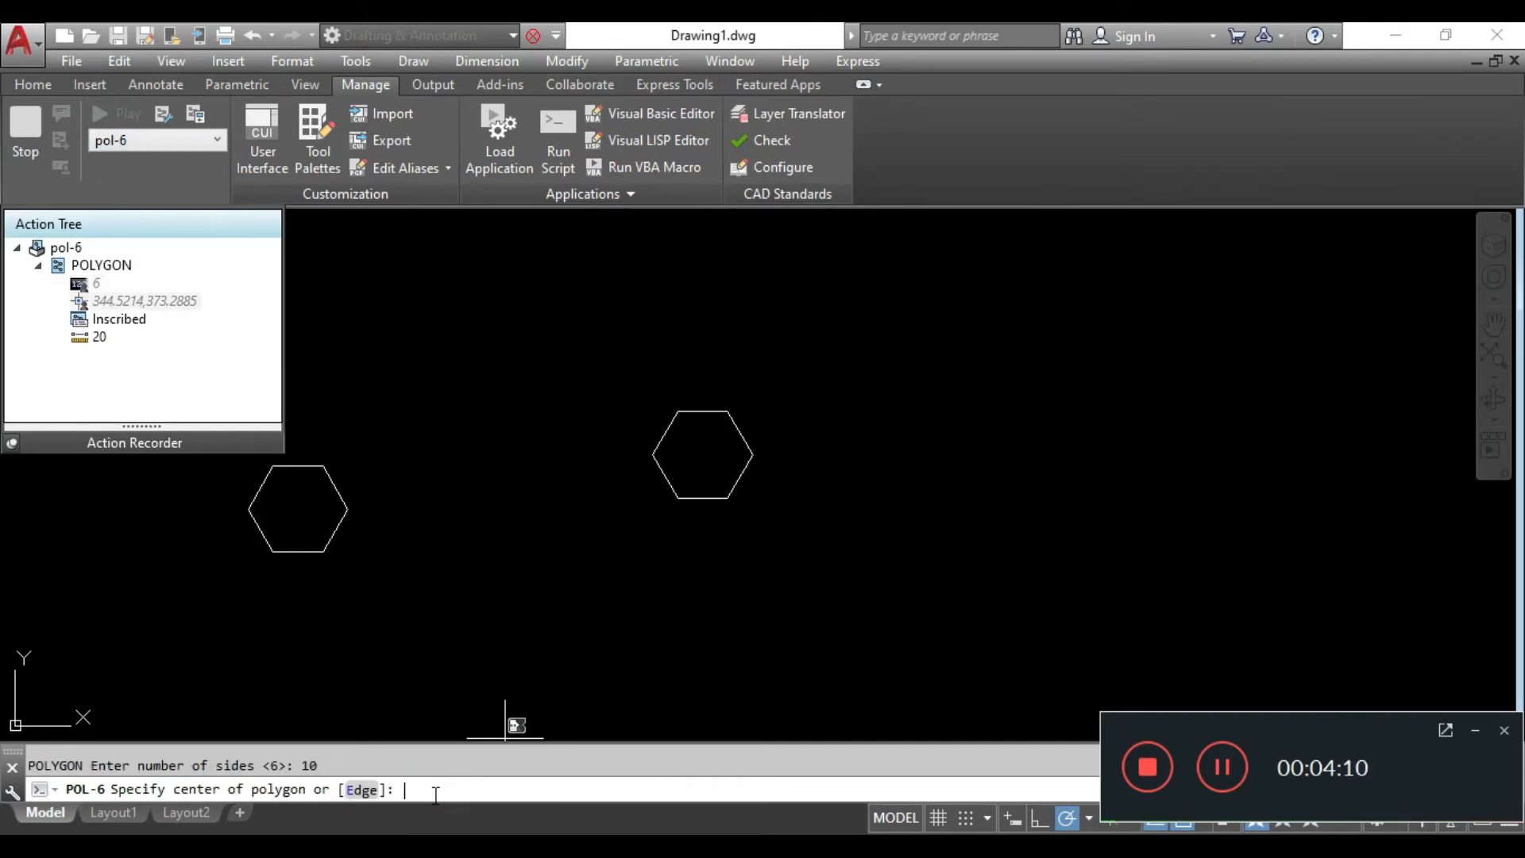
left_click(1002, 424)
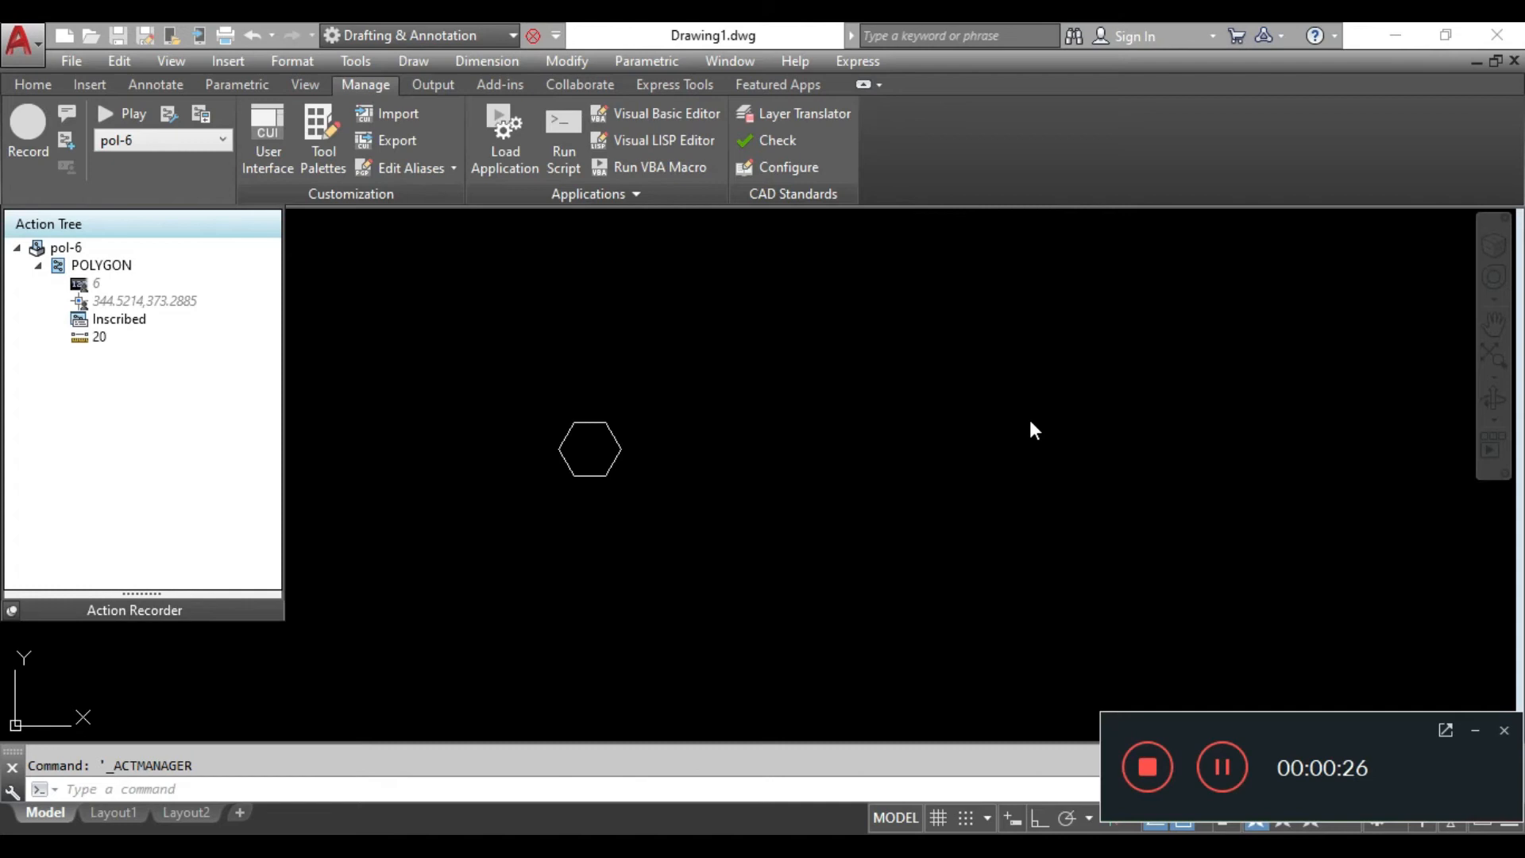
right_click(116, 304)
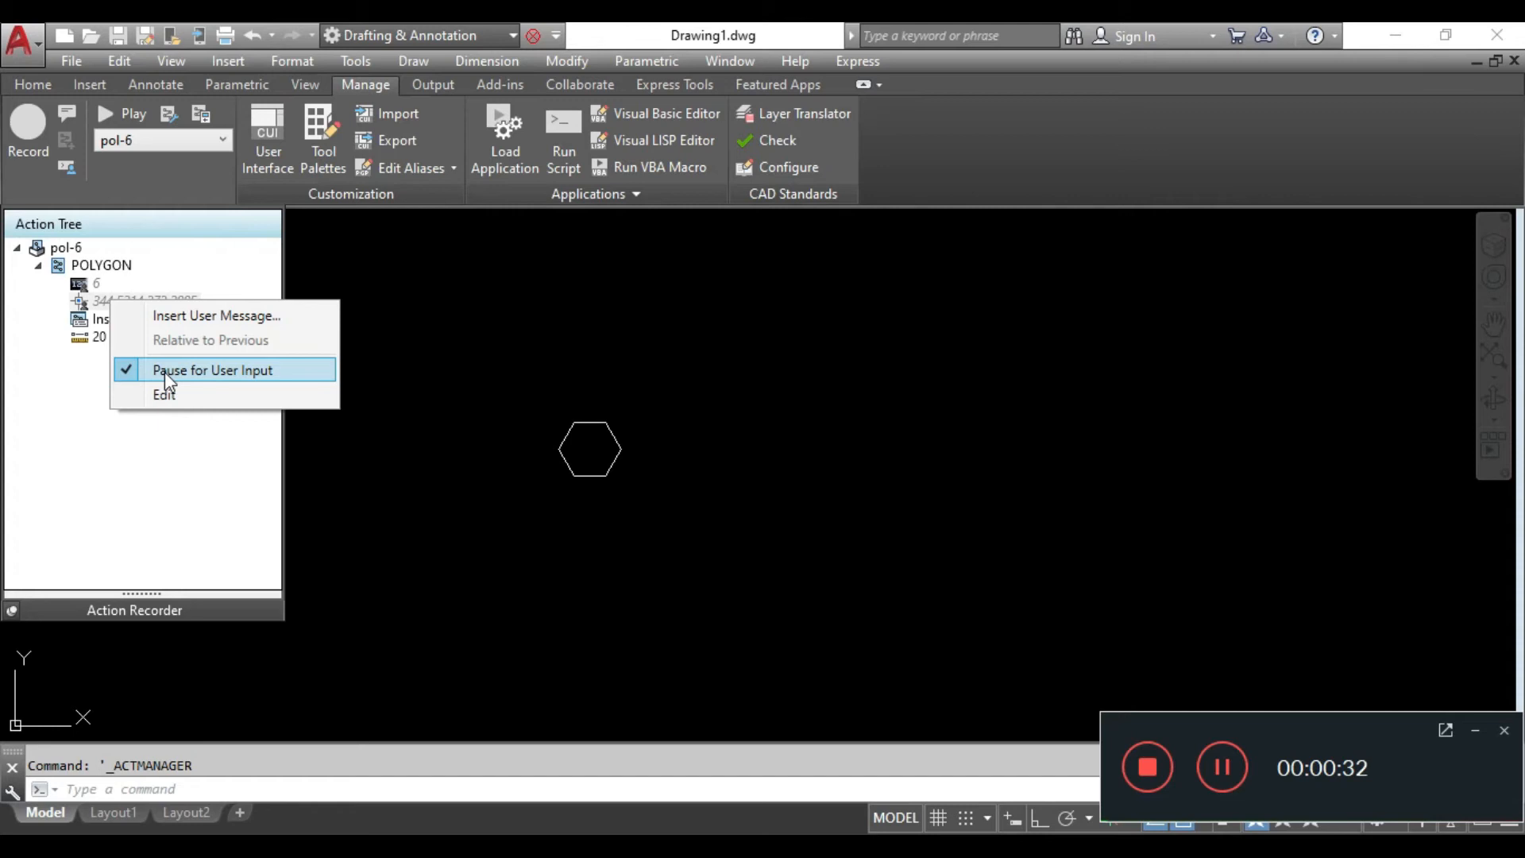
left_click(101, 492)
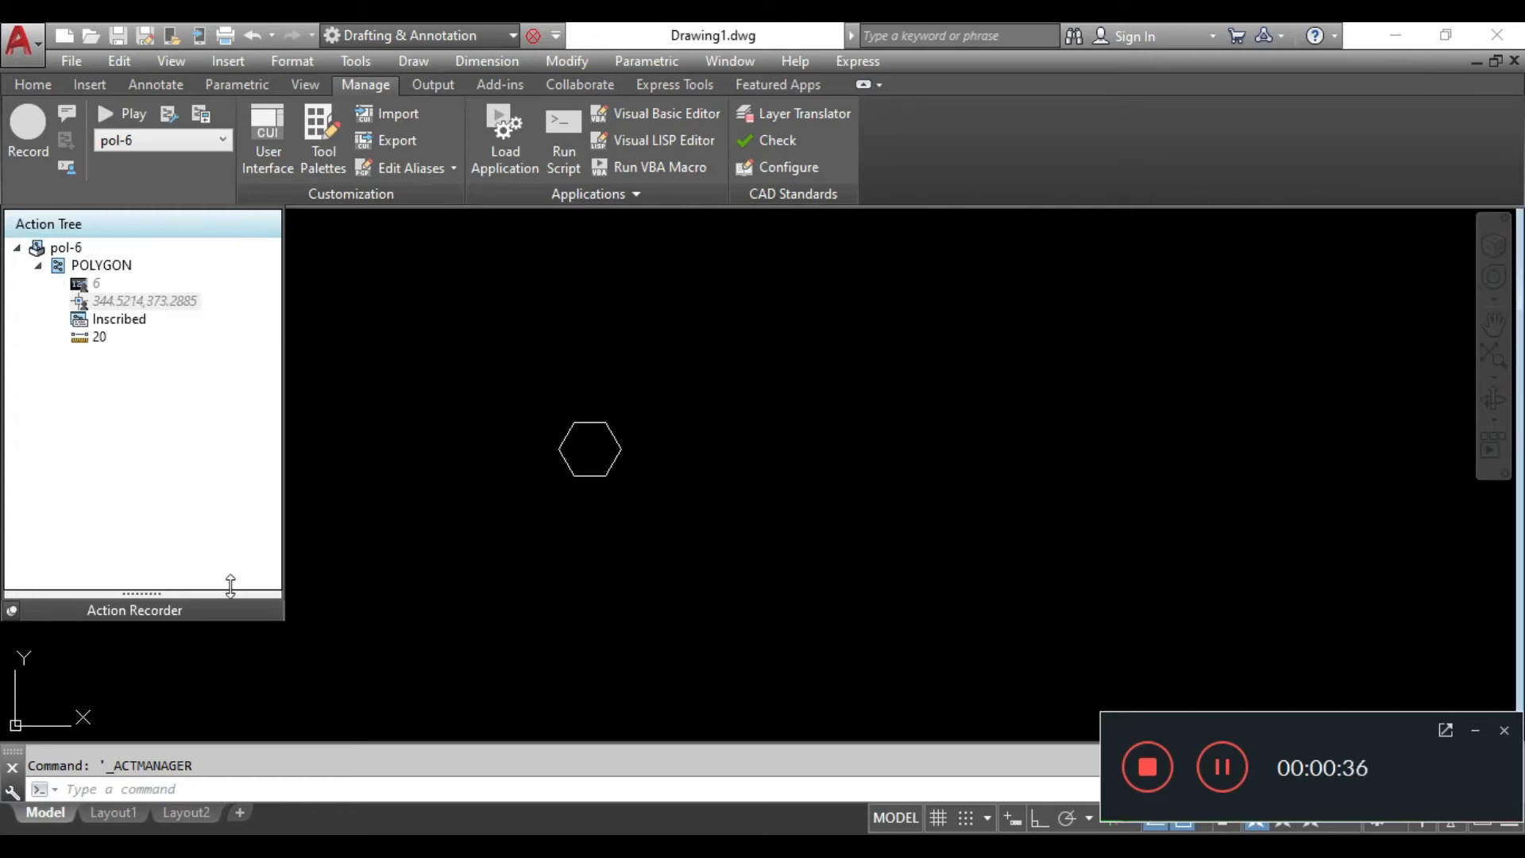
left_click(128, 225)
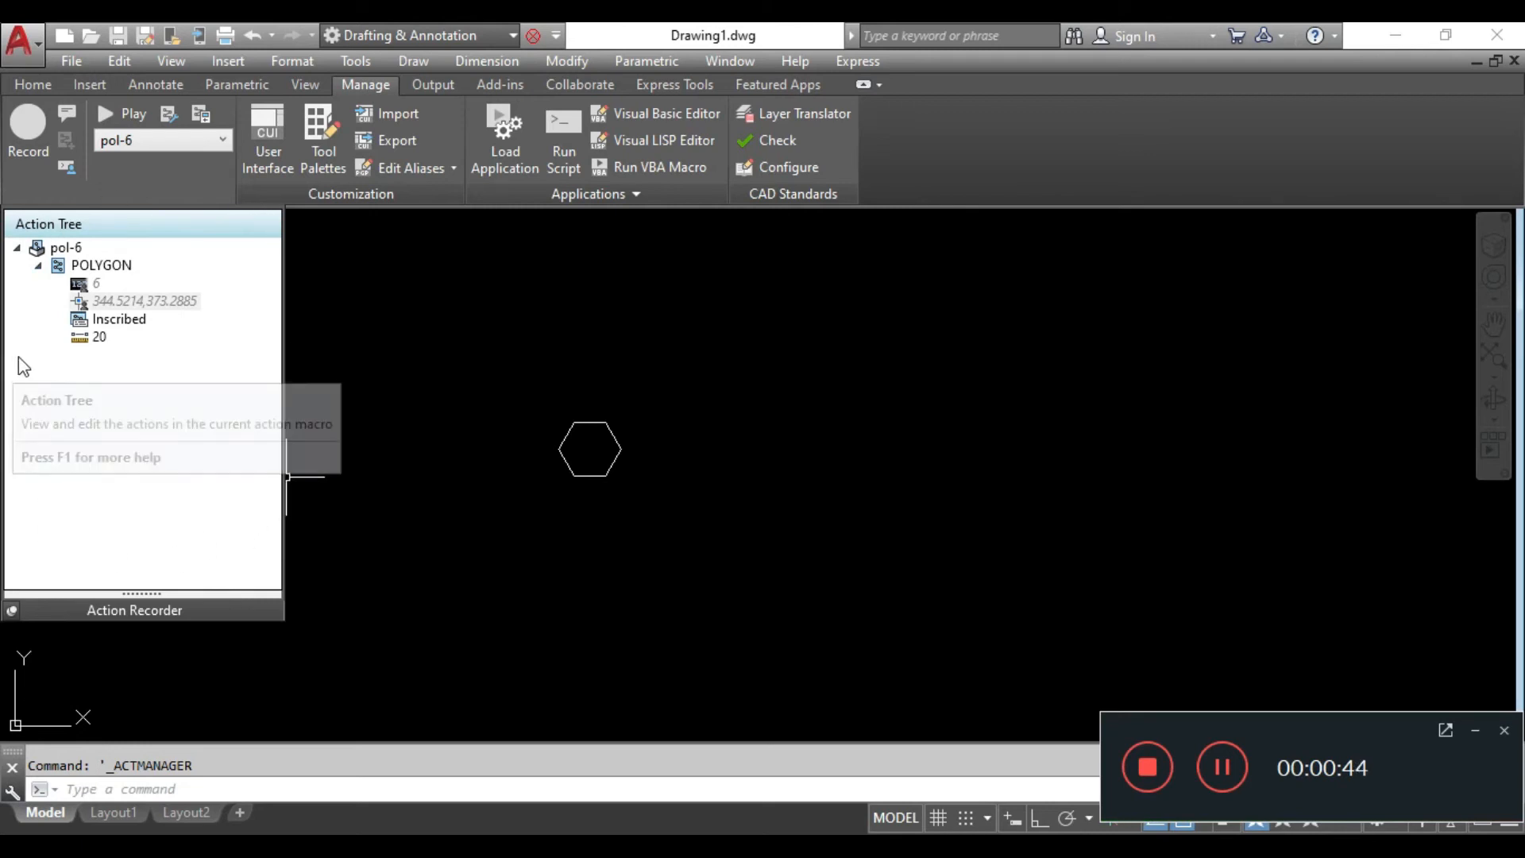
Turn off Expand on playback in the Action Recorder preferences, keeping Expand on recording and Prompt for action macro name enabled.
left_click(168, 116)
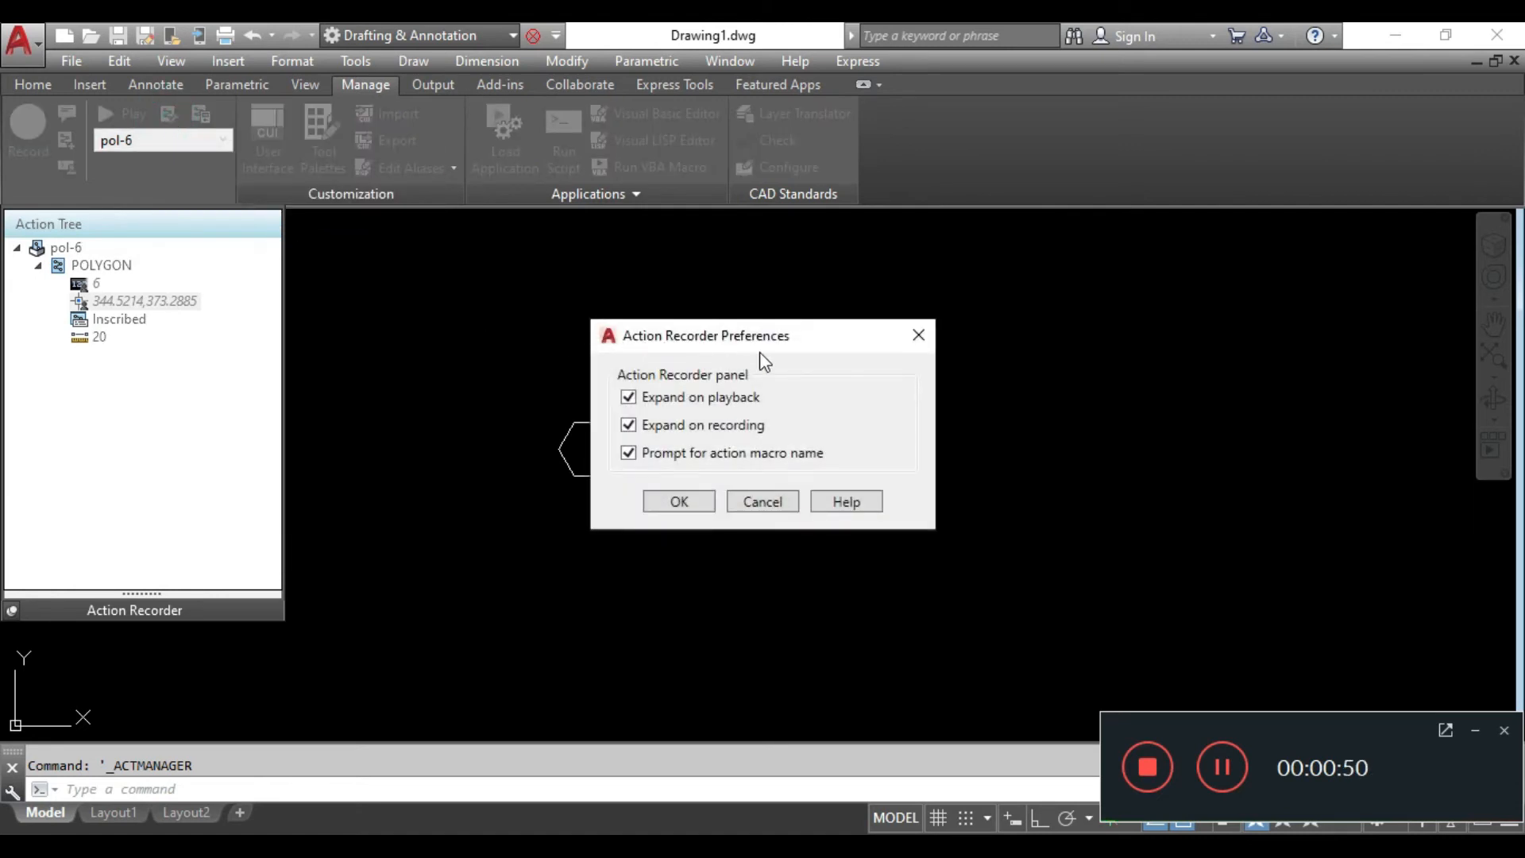
left_click(629, 397)
left_click(629, 453)
left_click(633, 399)
left_click(633, 399)
left_click(647, 398)
left_click(679, 503)
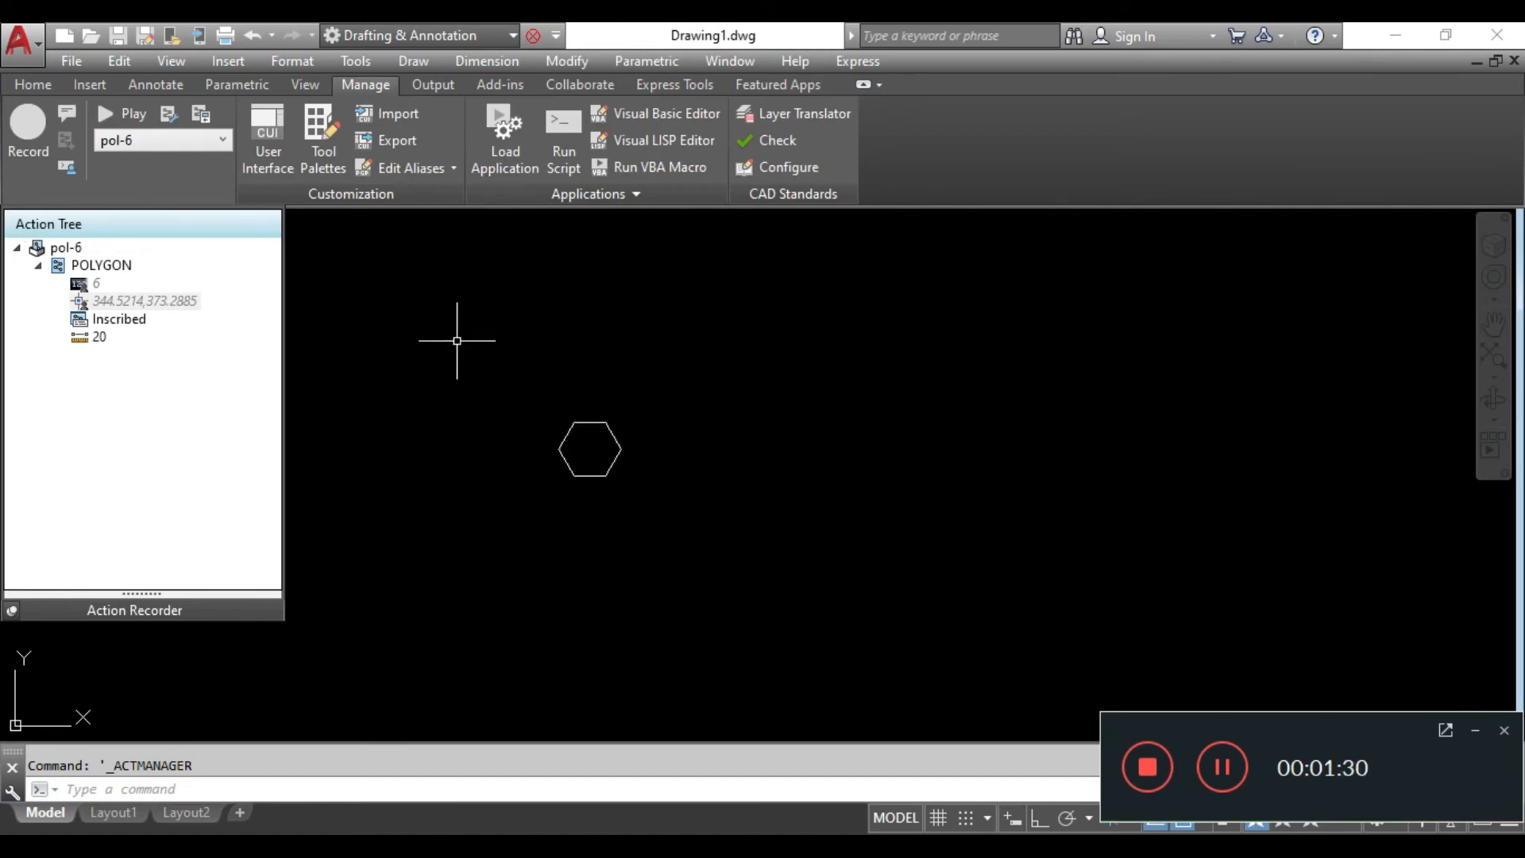
left_click(168, 115)
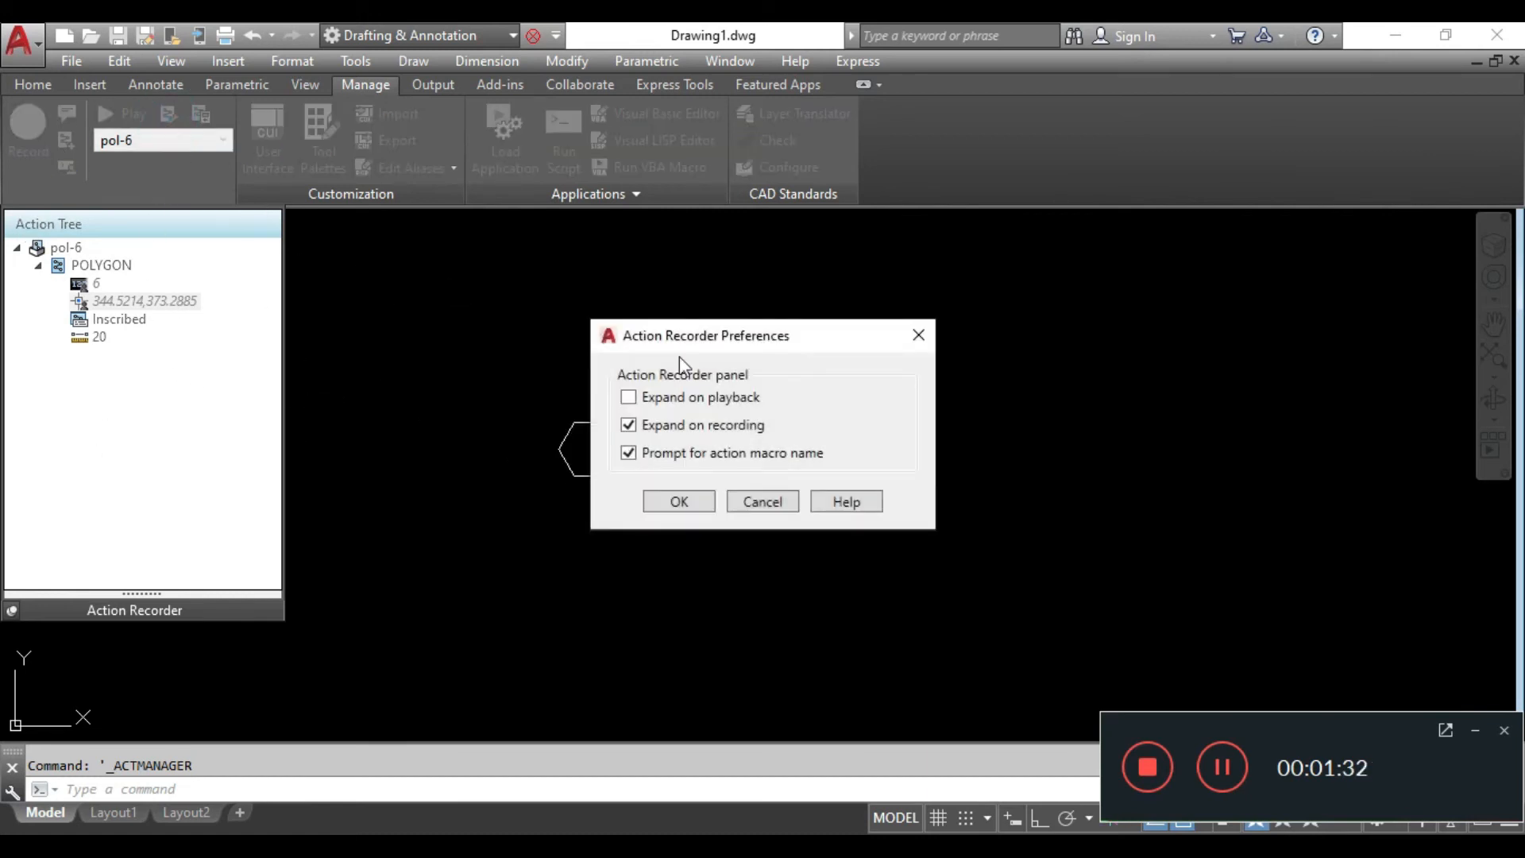
left_click(763, 500)
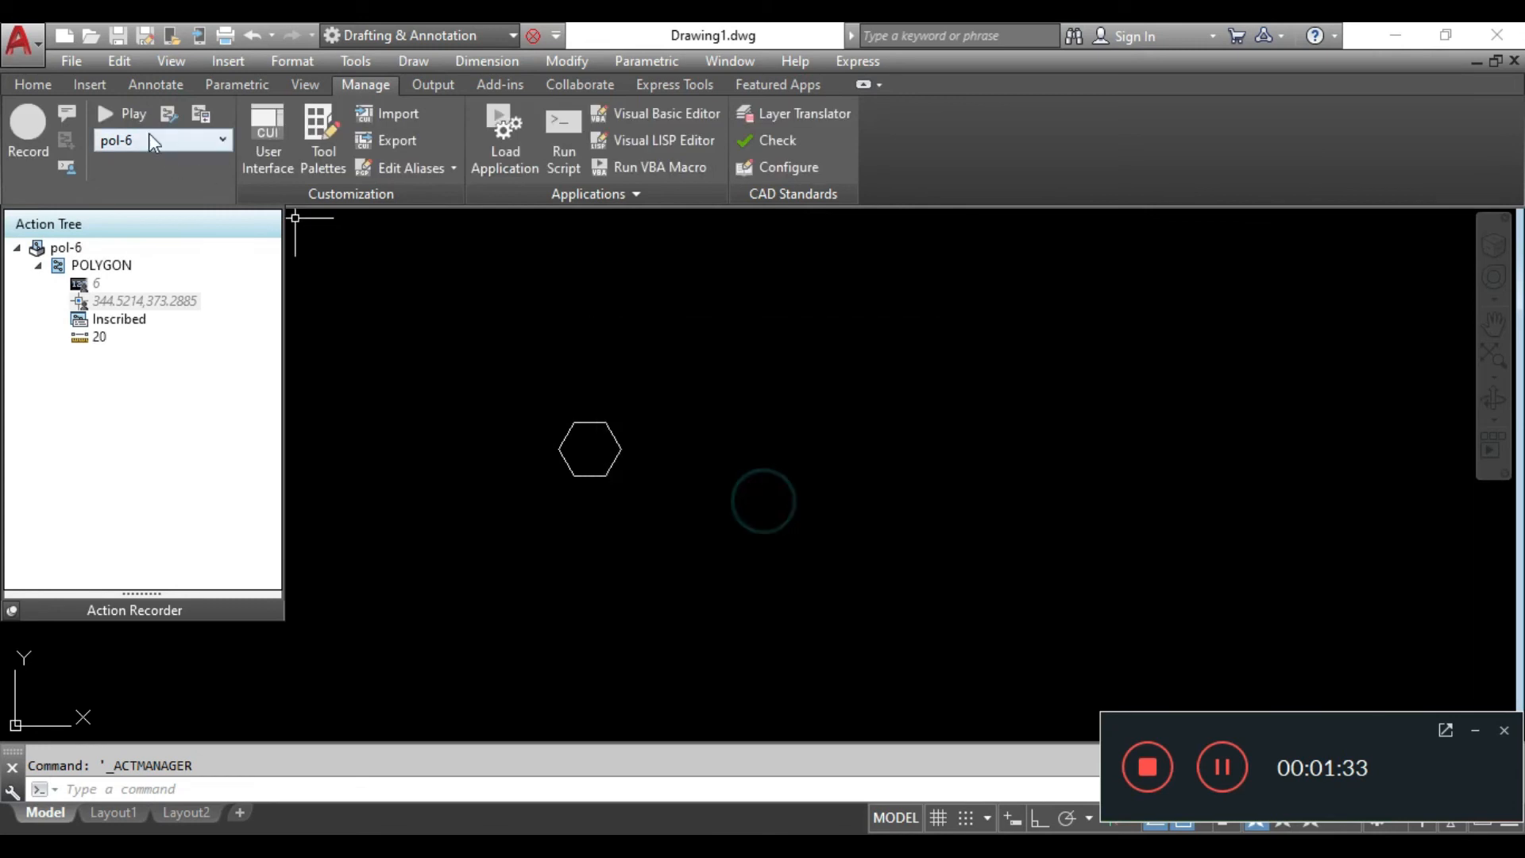
Examine the modify and copy settings of the pol-6 macro in the Action Macro Manager without changing them.
left_click(201, 113)
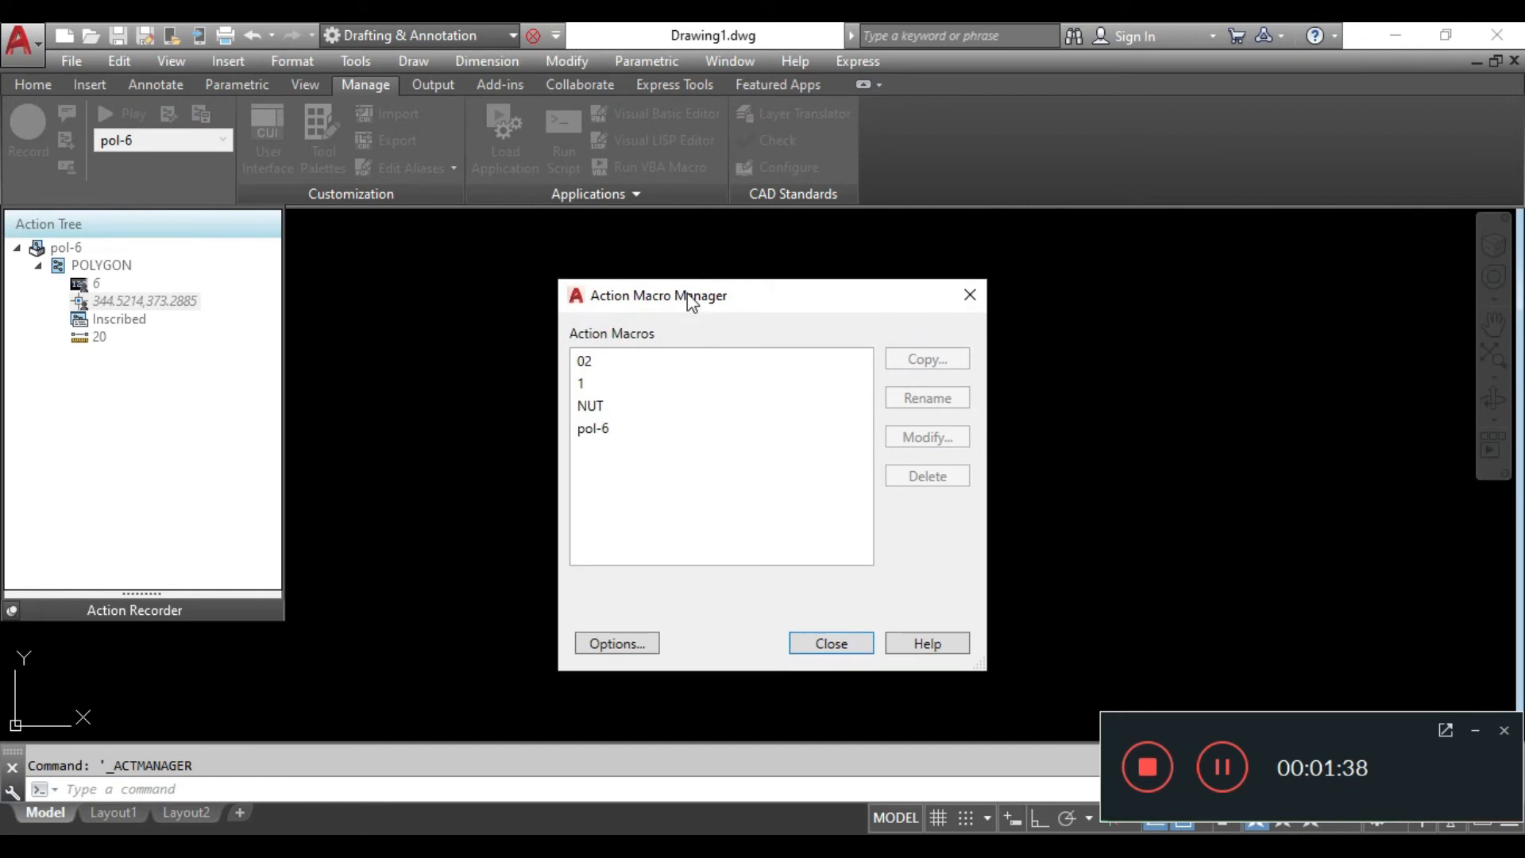
left_click(597, 364)
left_click(617, 433)
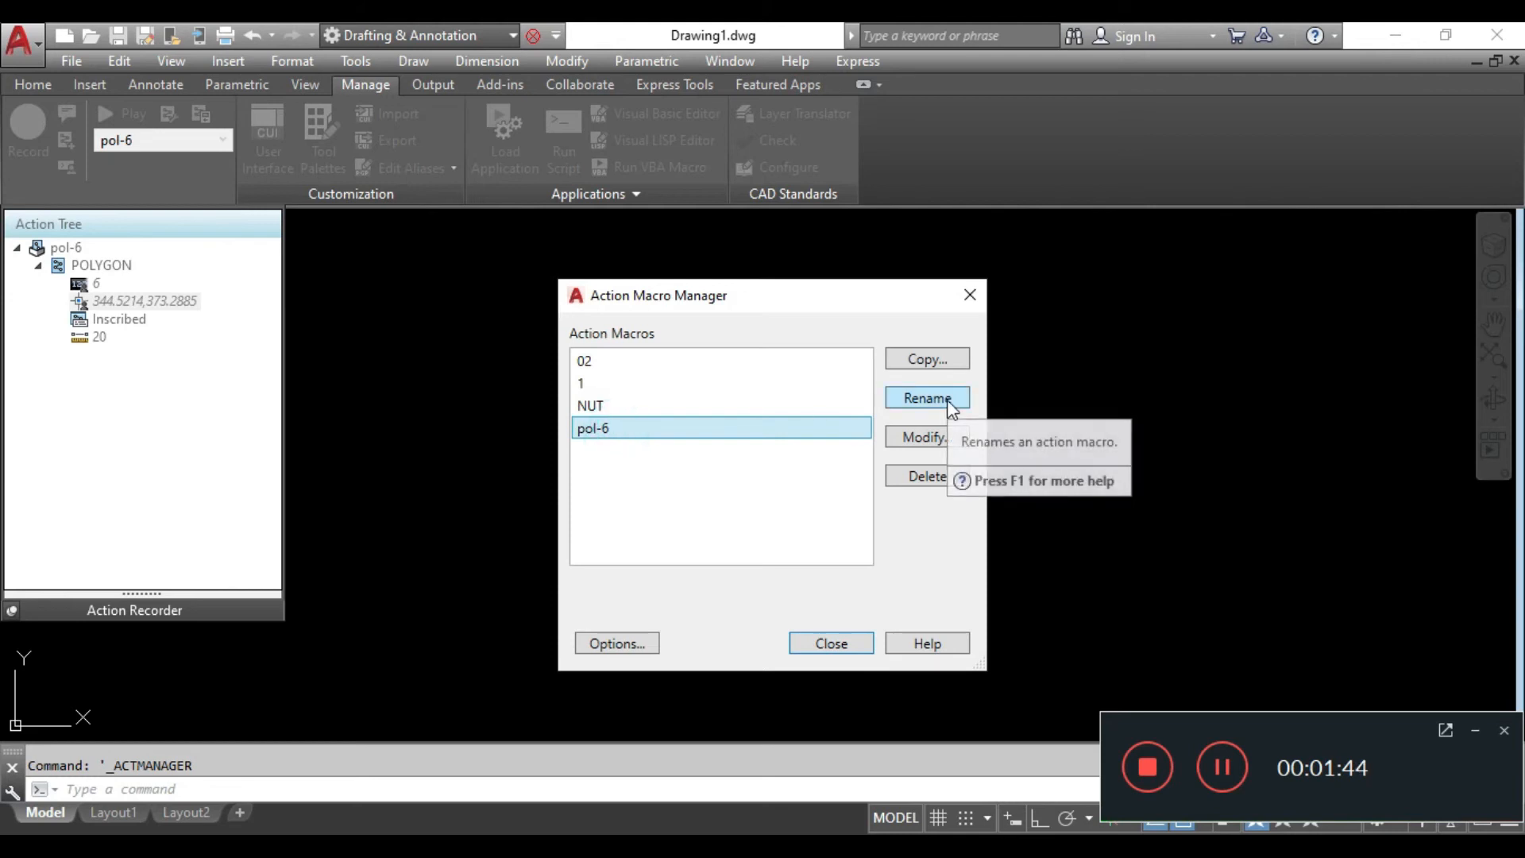
left_click(937, 441)
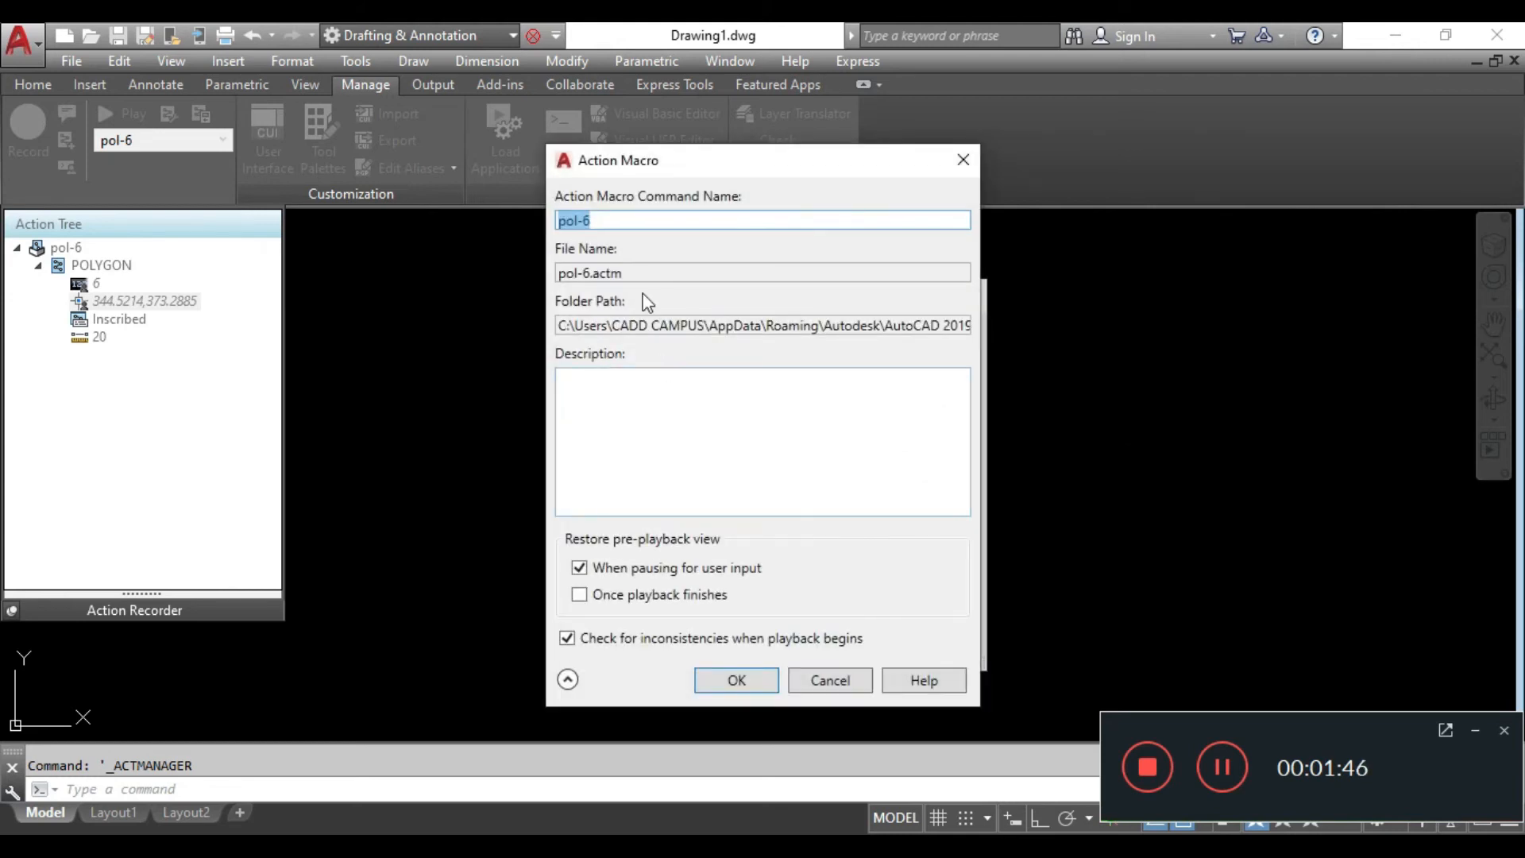
left_click(962, 163)
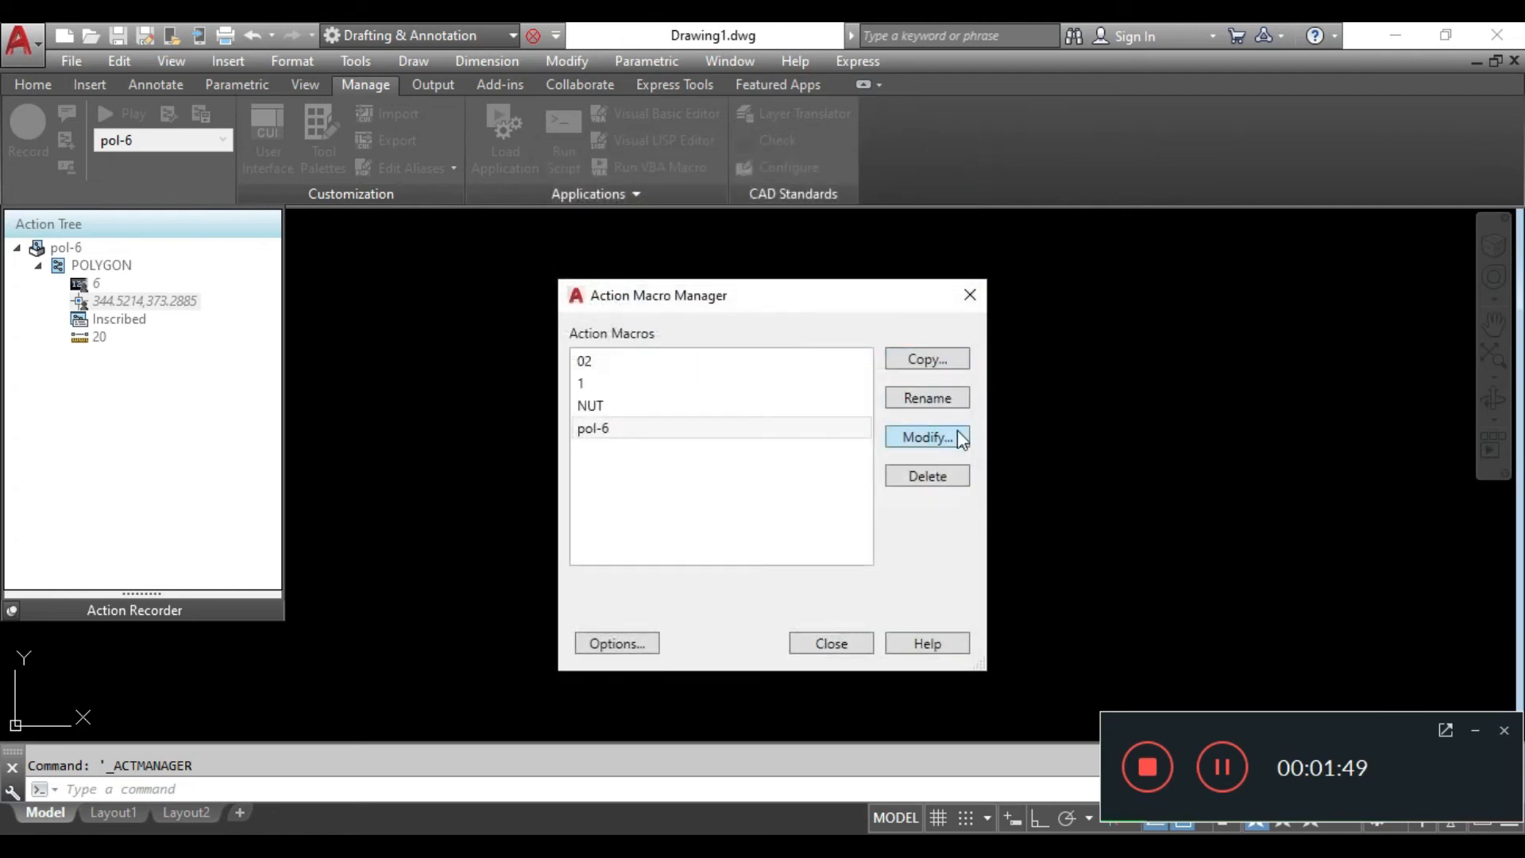
left_click(922, 364)
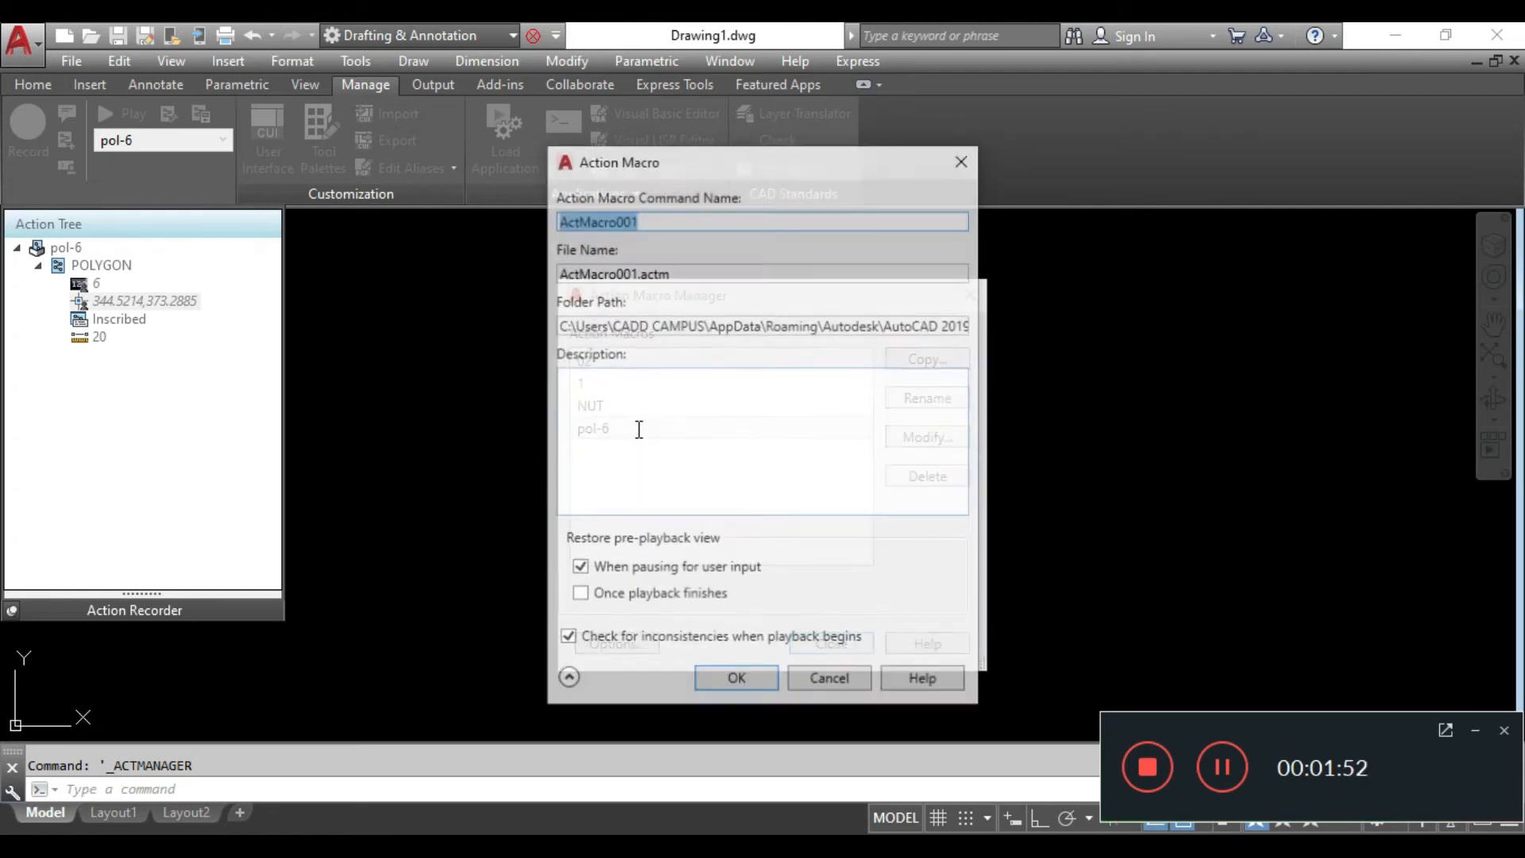
left_click(828, 680)
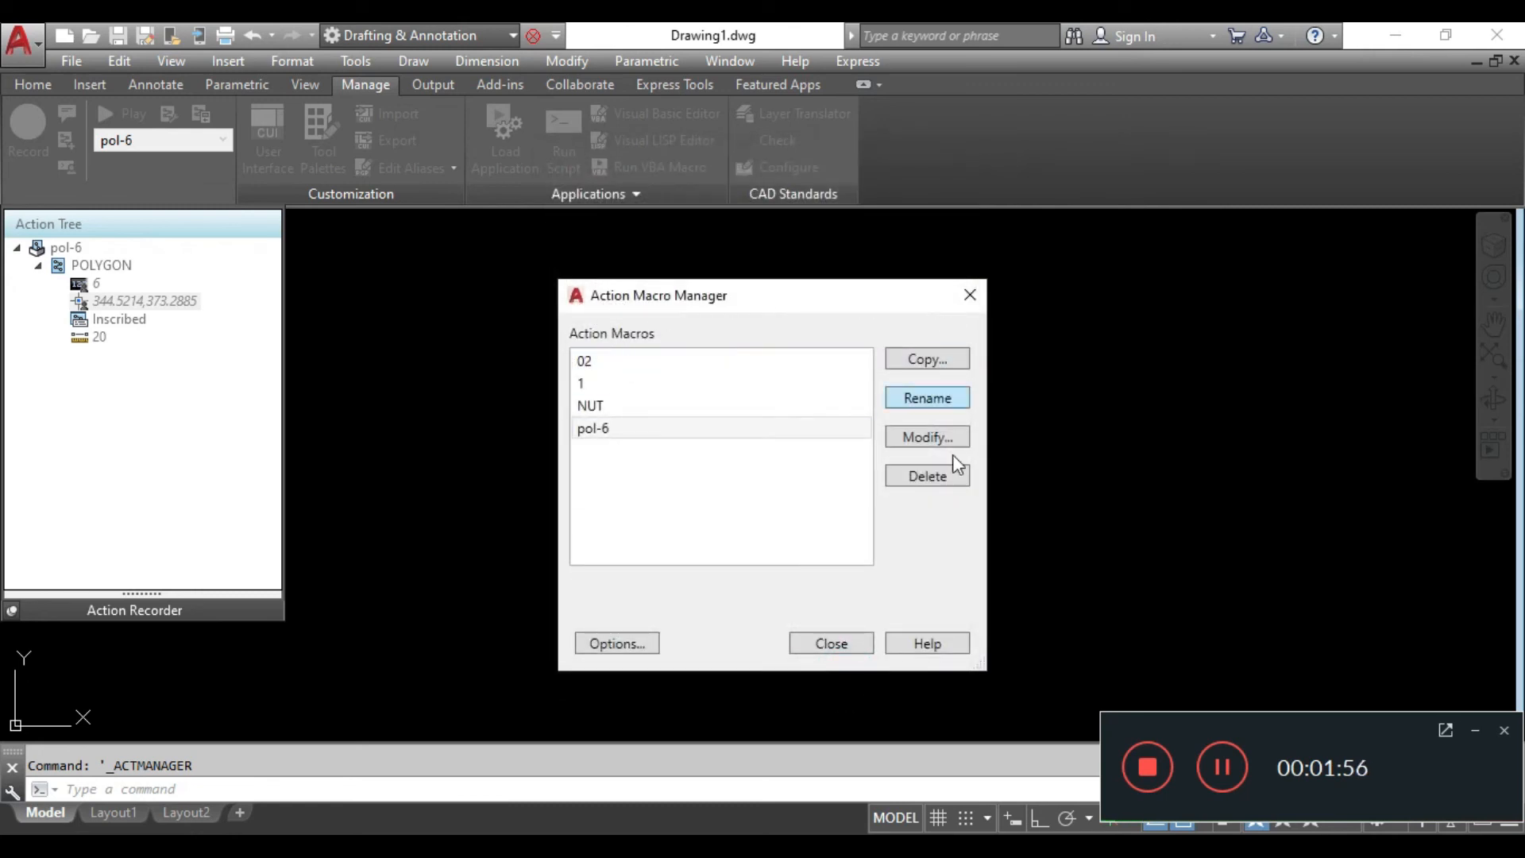
left_click(829, 642)
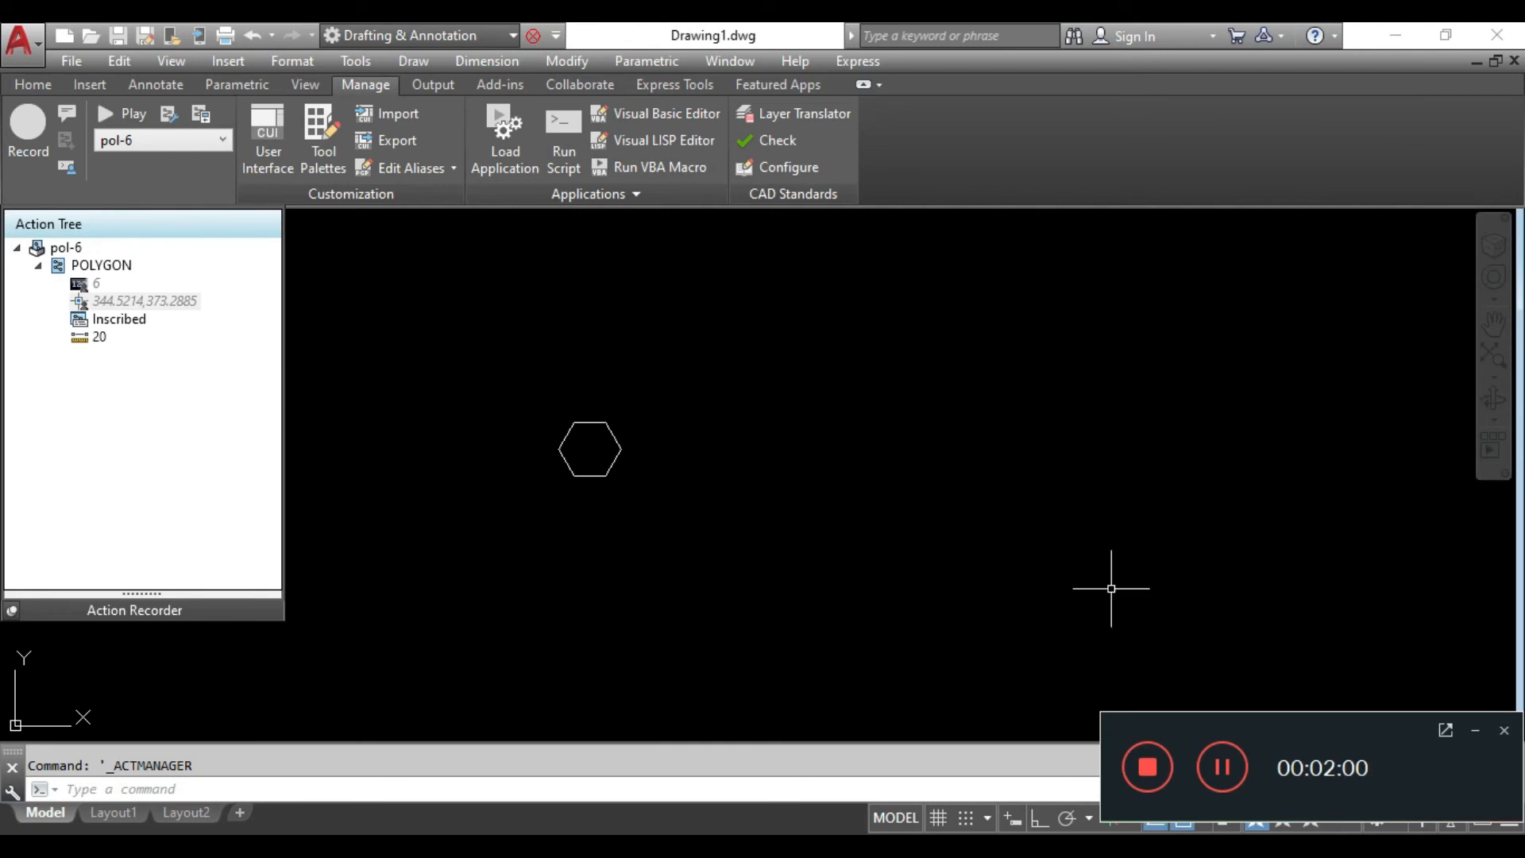
left_click(1223, 769)
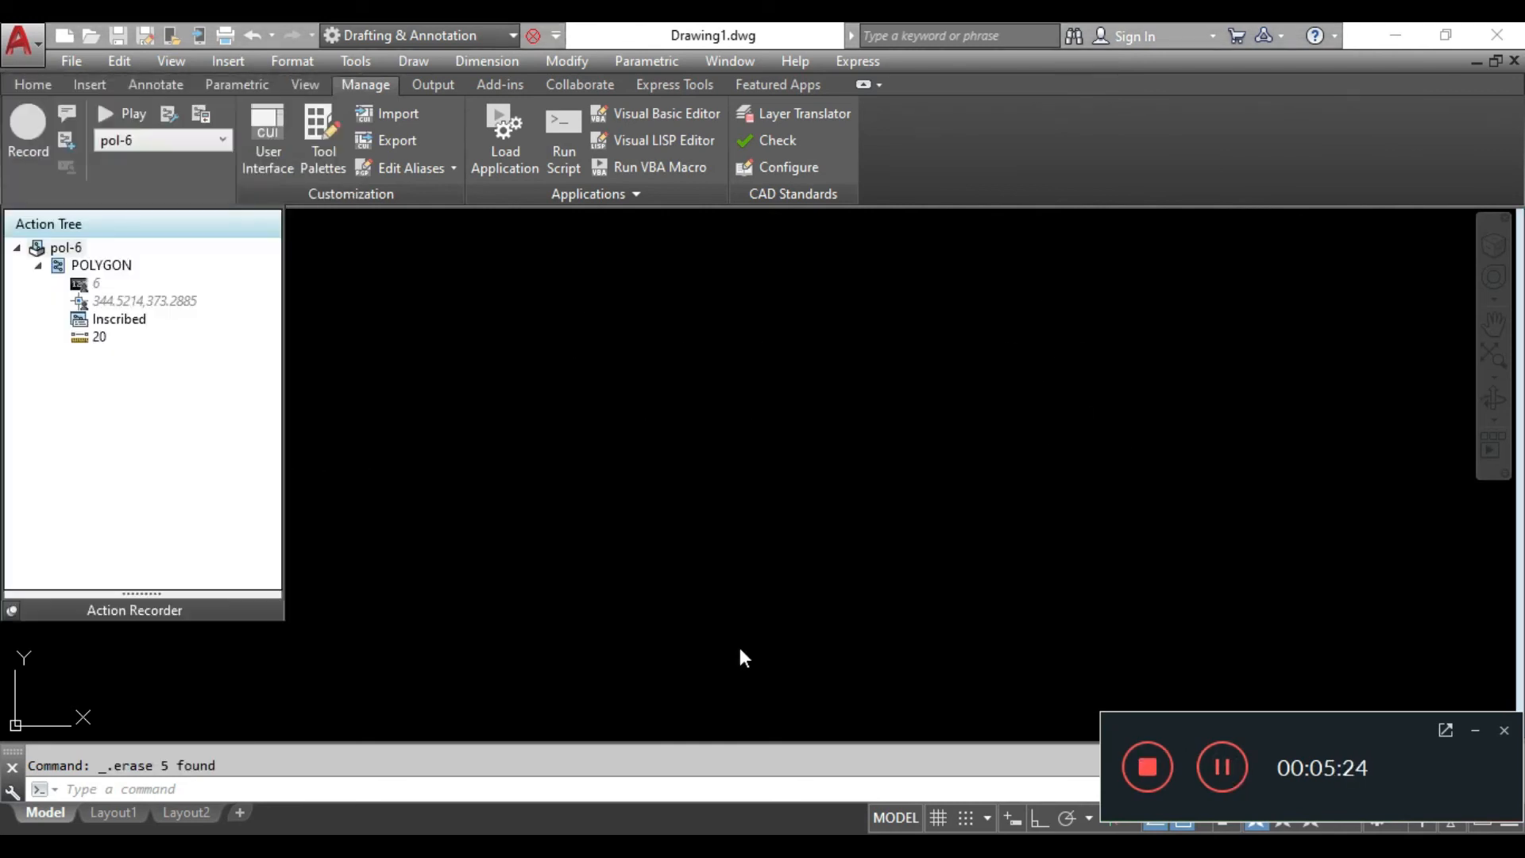
Choose NUT as the current action macro.
left_click(213, 143)
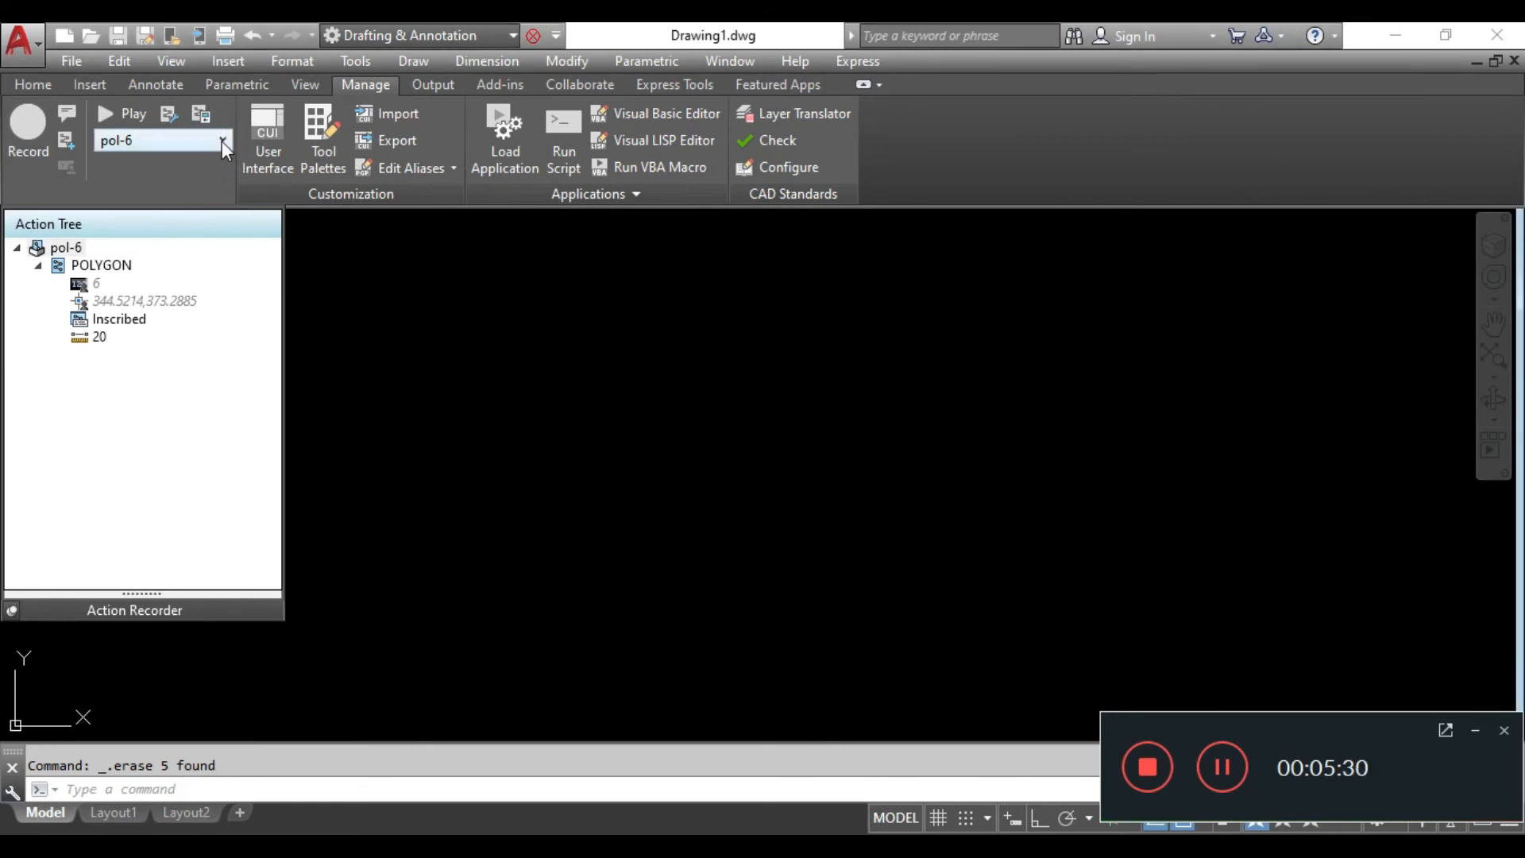
left_click(222, 141)
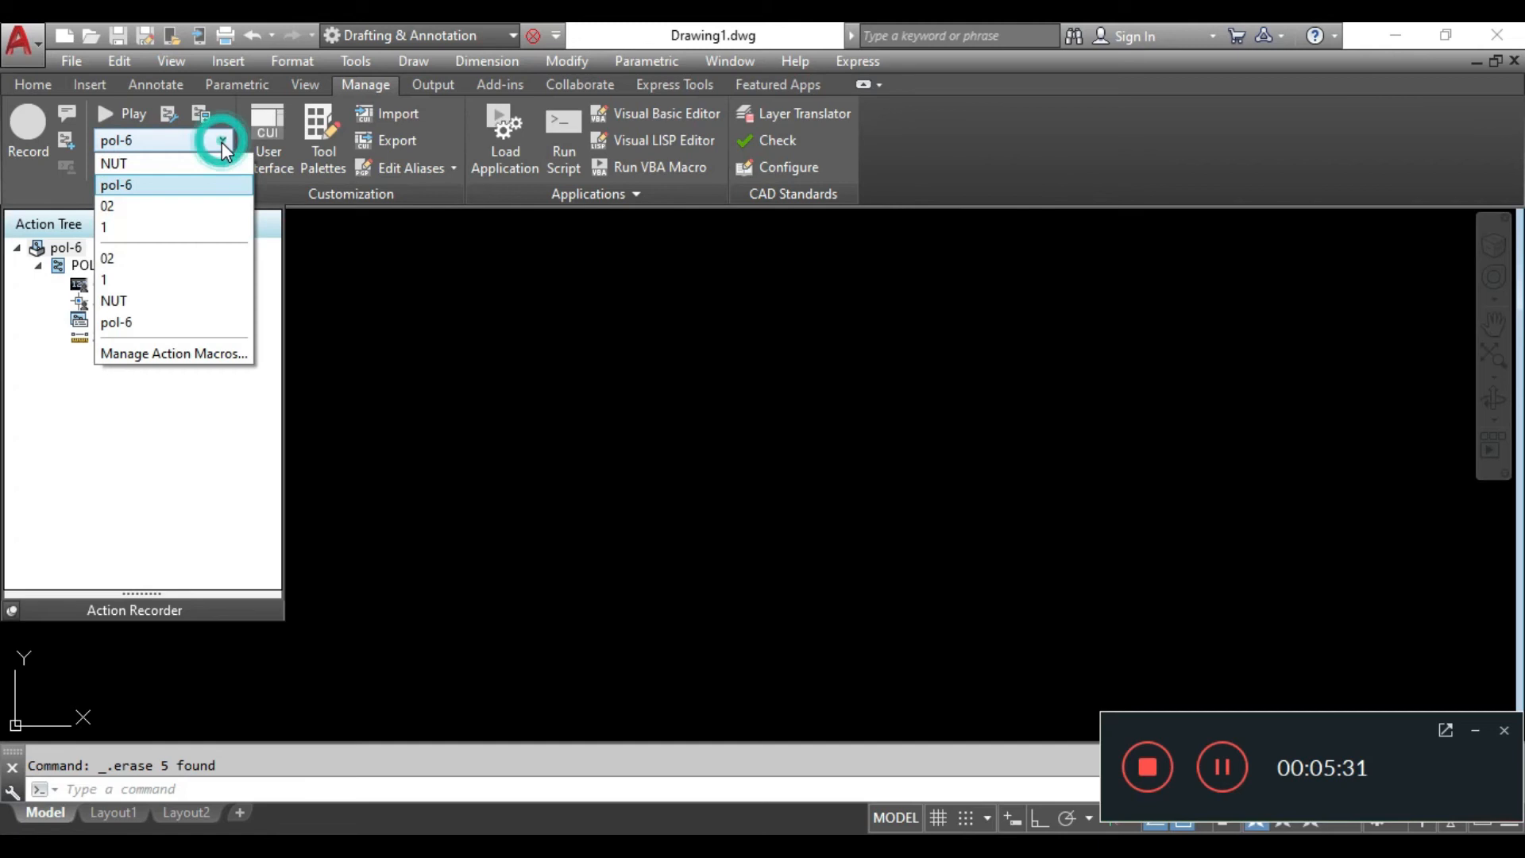
left_click(131, 163)
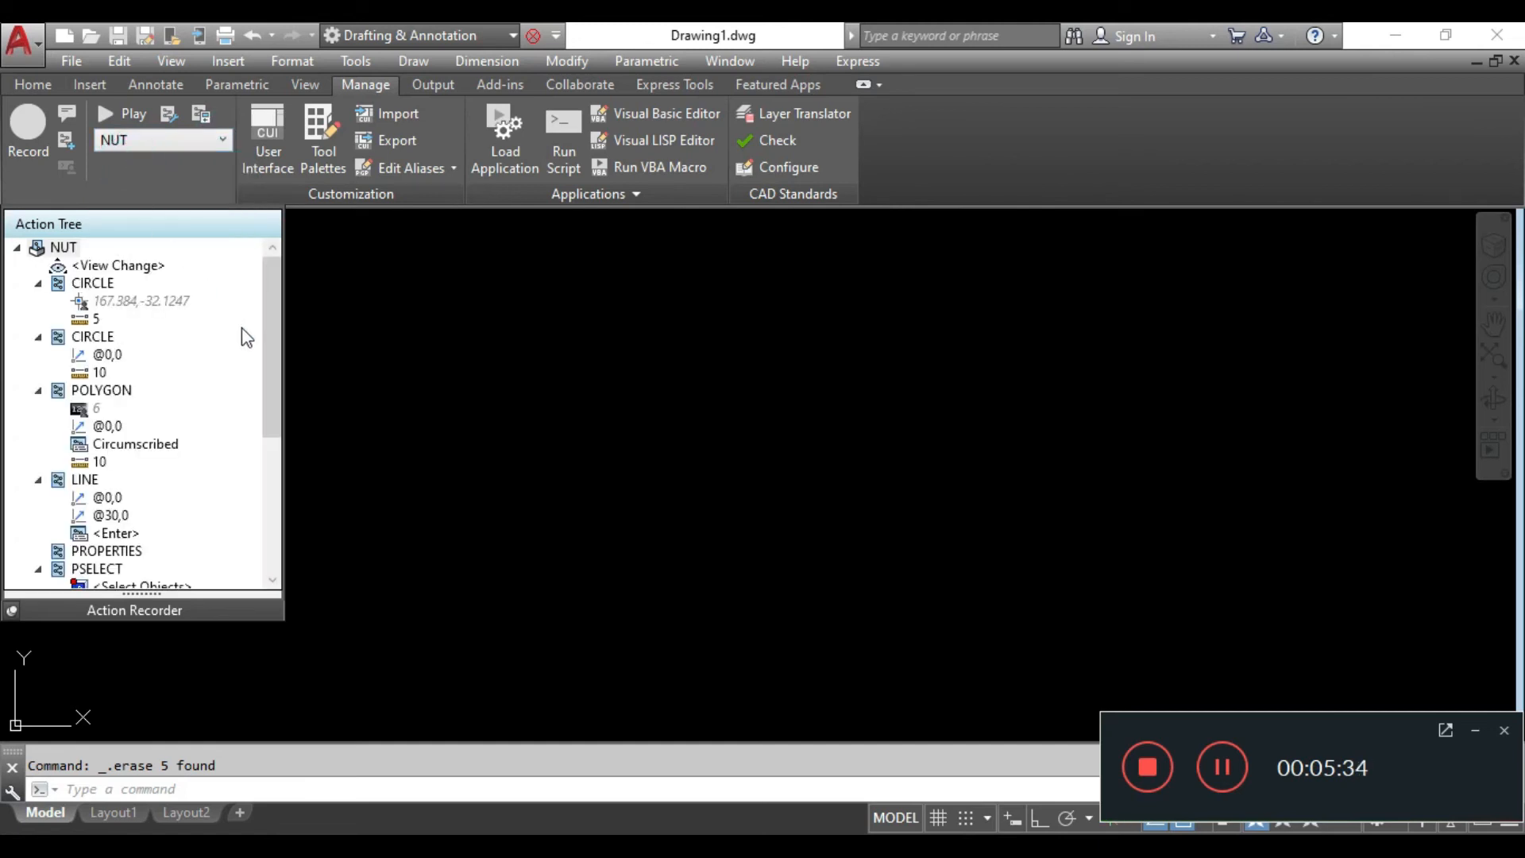
left_click(742, 368)
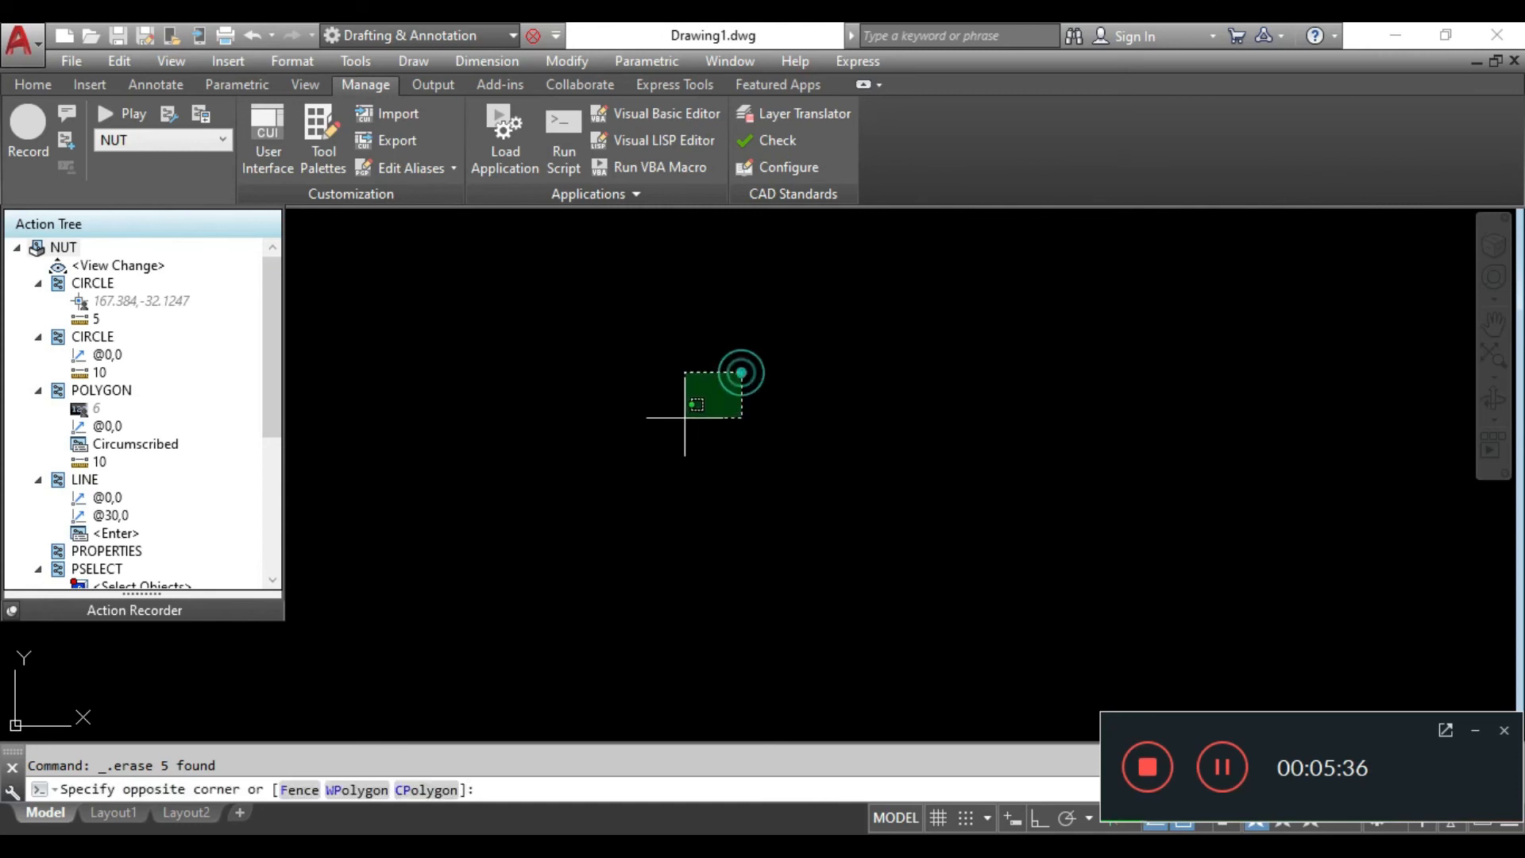
left_click(683, 417)
Load the CENTER linetype from acadiso.lin into the drawing.
type("LT")
key("Return")
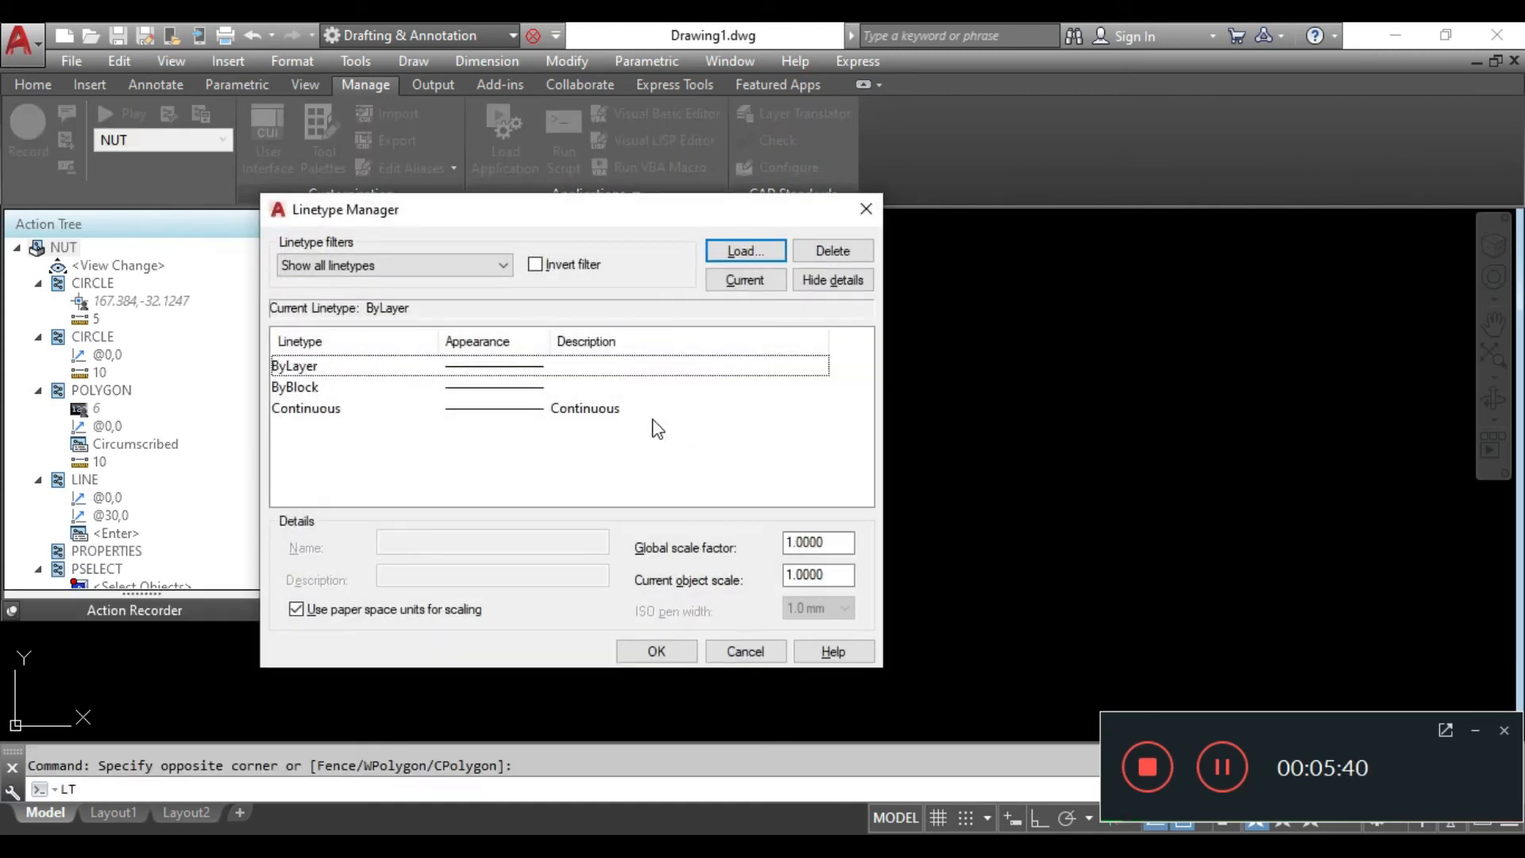
left_click(744, 253)
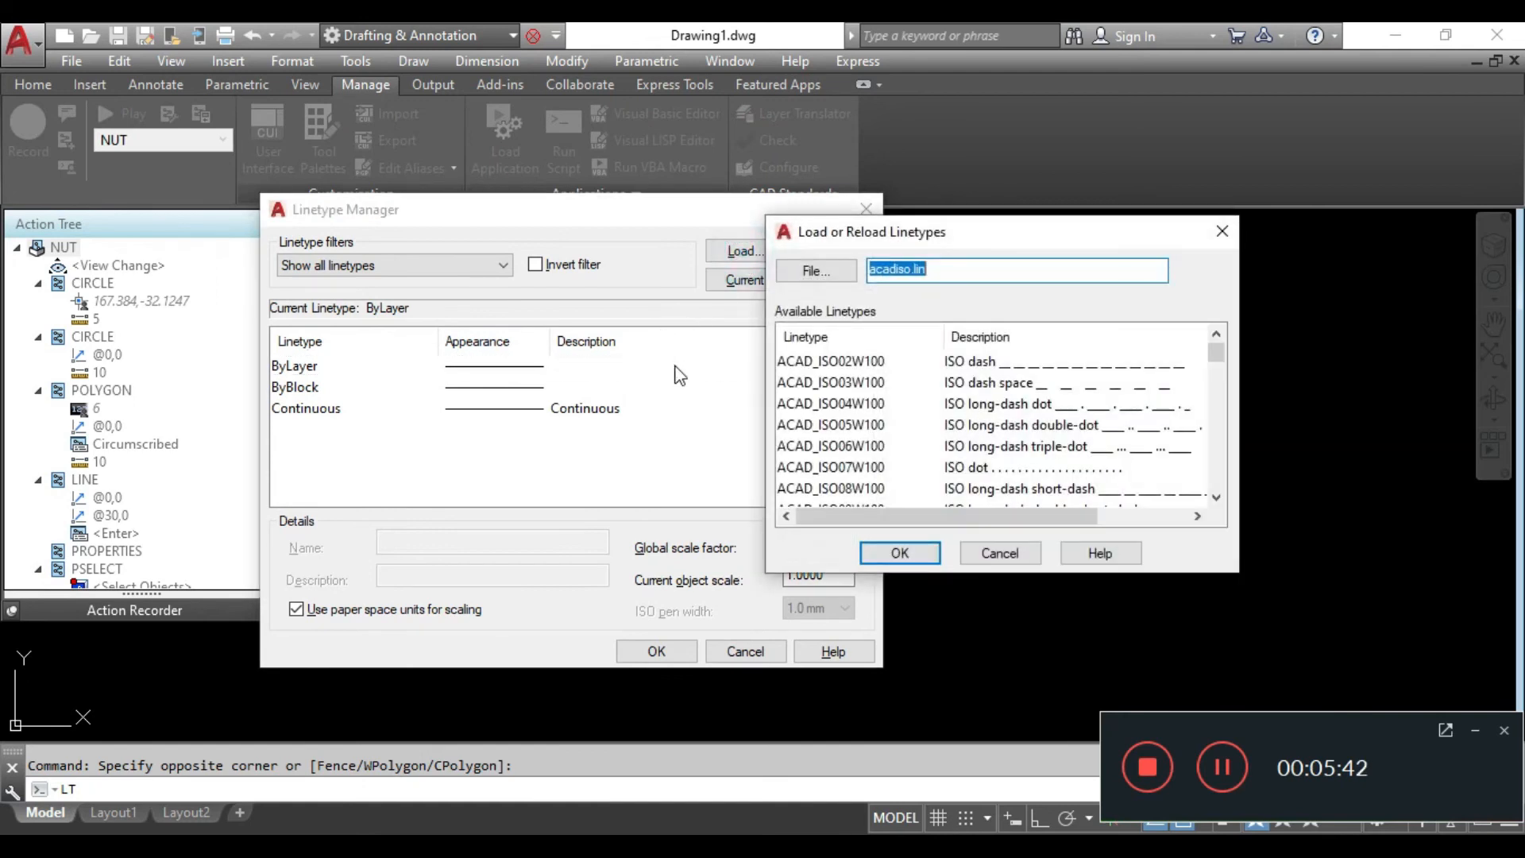
left_click(853, 447)
key("c")
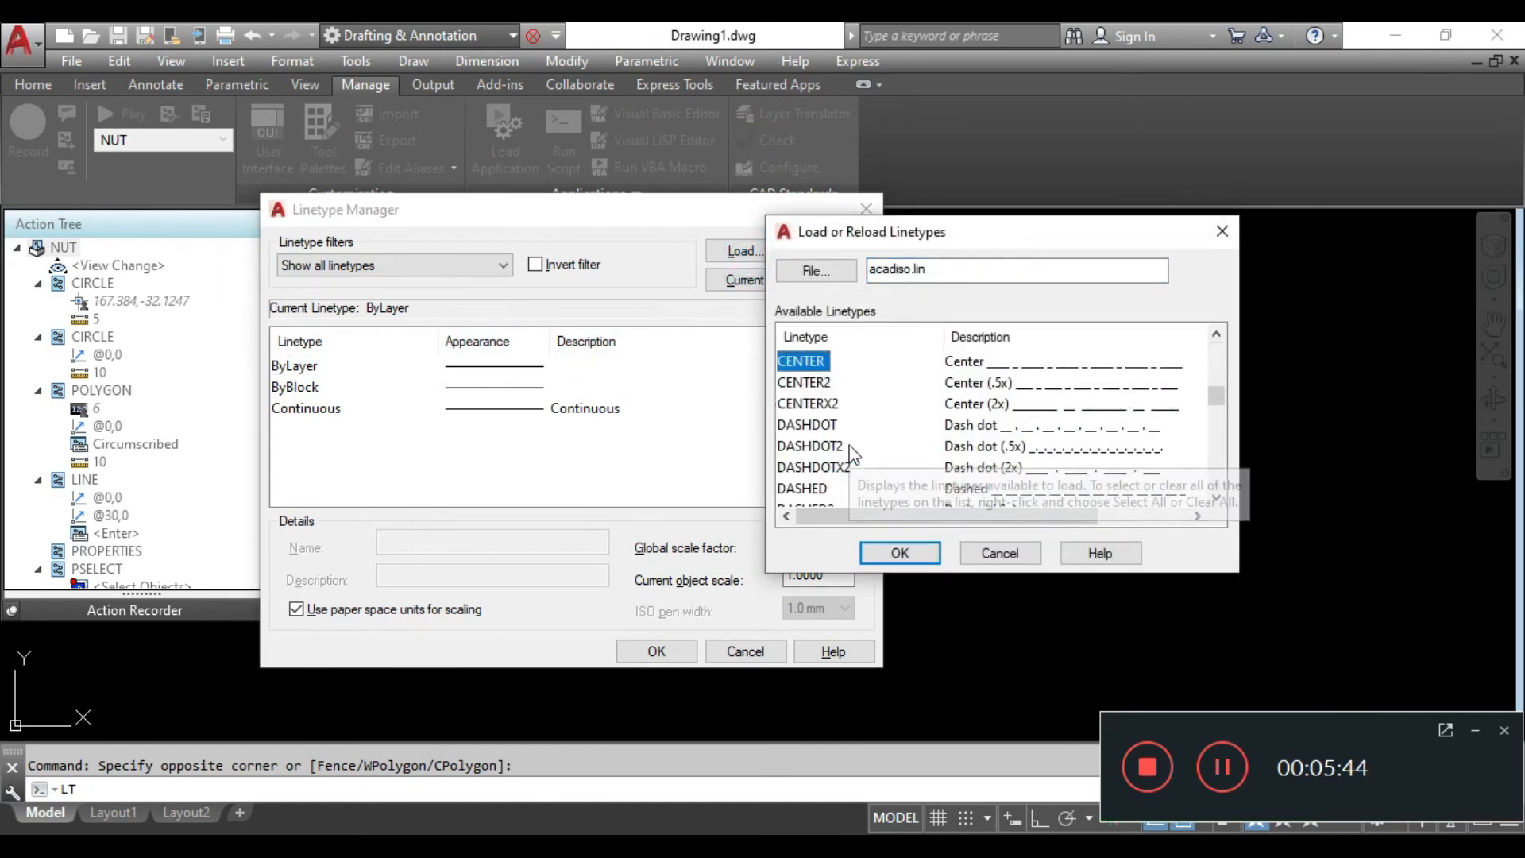
left_click(901, 553)
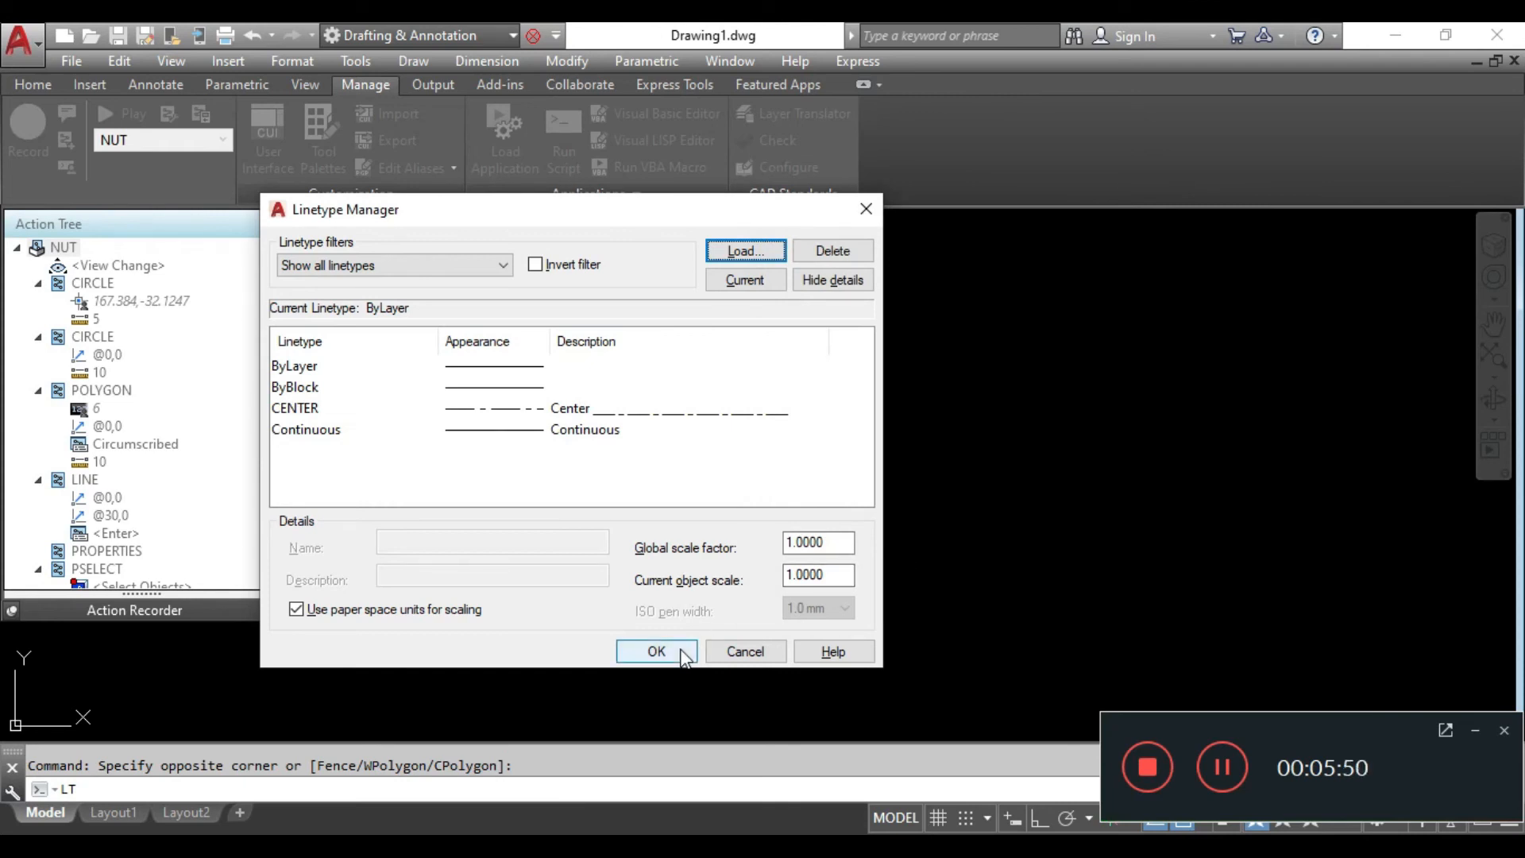
left_click(656, 651)
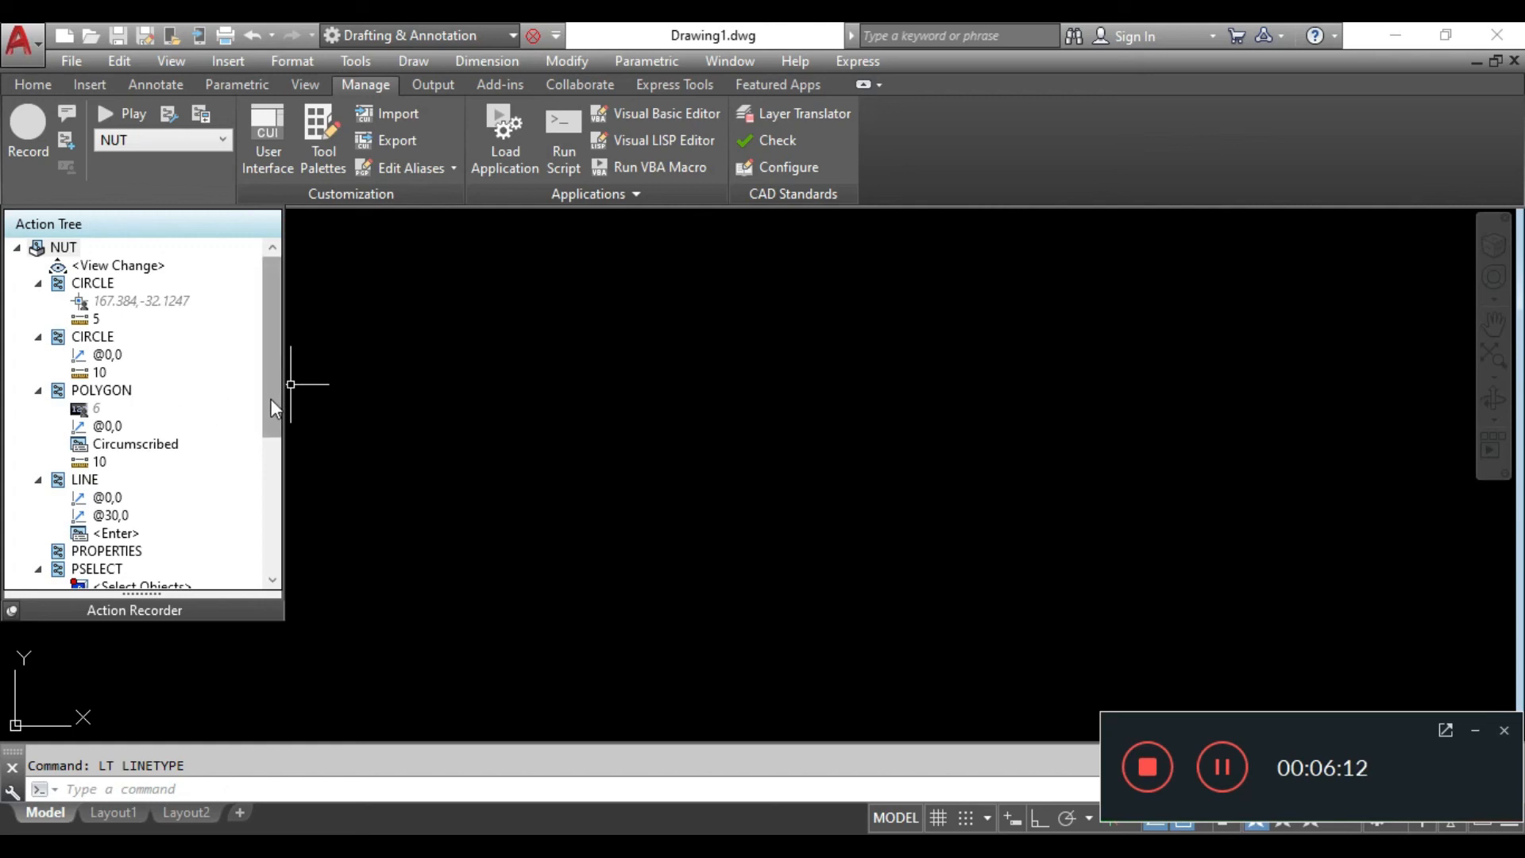
Turn off the pause for user input on the number of sides of the NUT macro's polygon.
scroll(270, 428, "down", 1)
left_click_drag(268, 433, 269, 446)
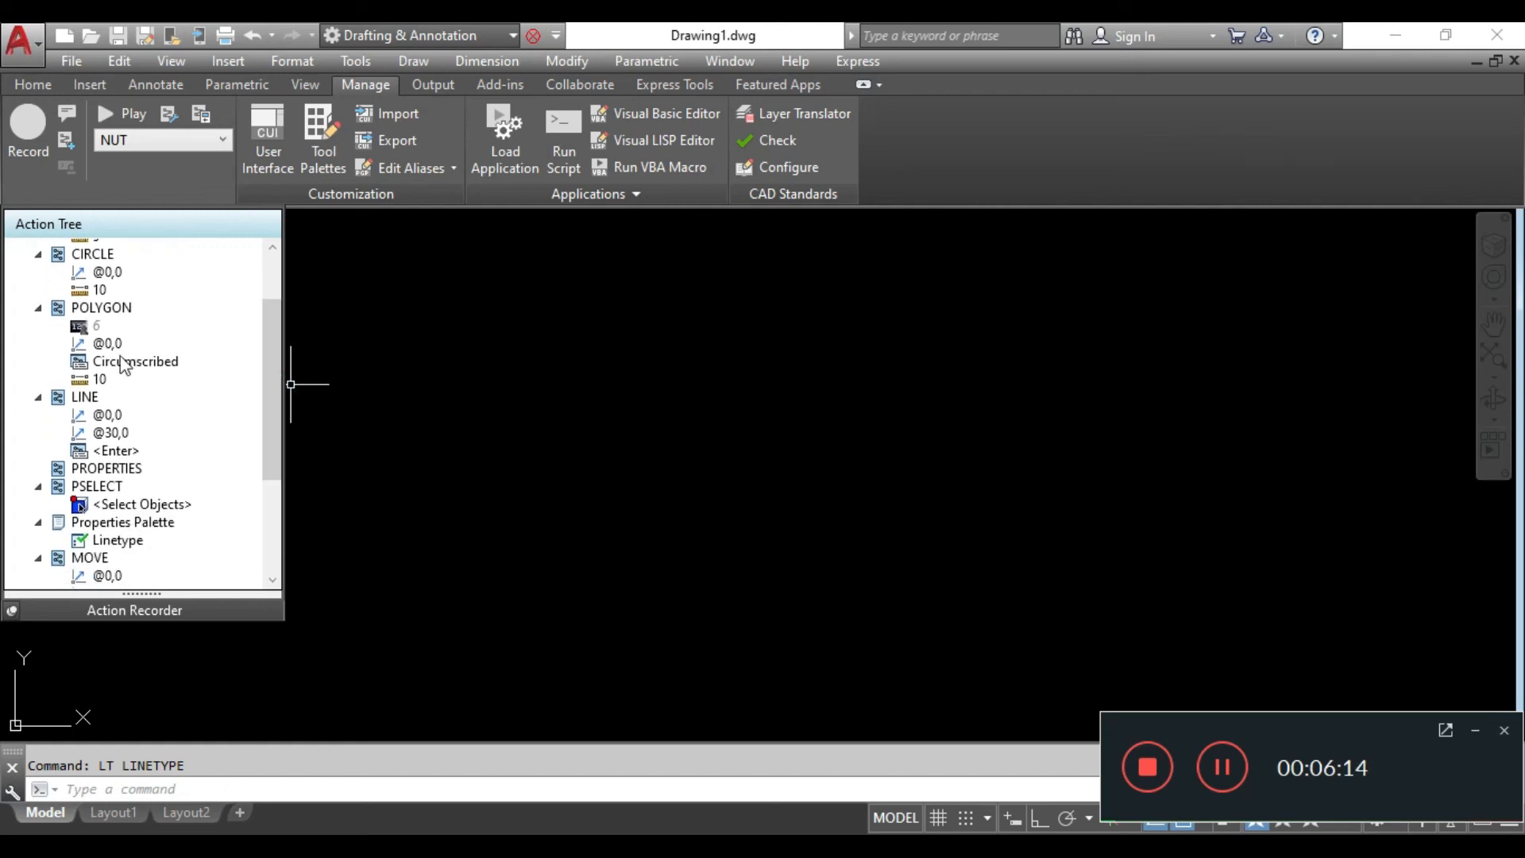
right_click(85, 325)
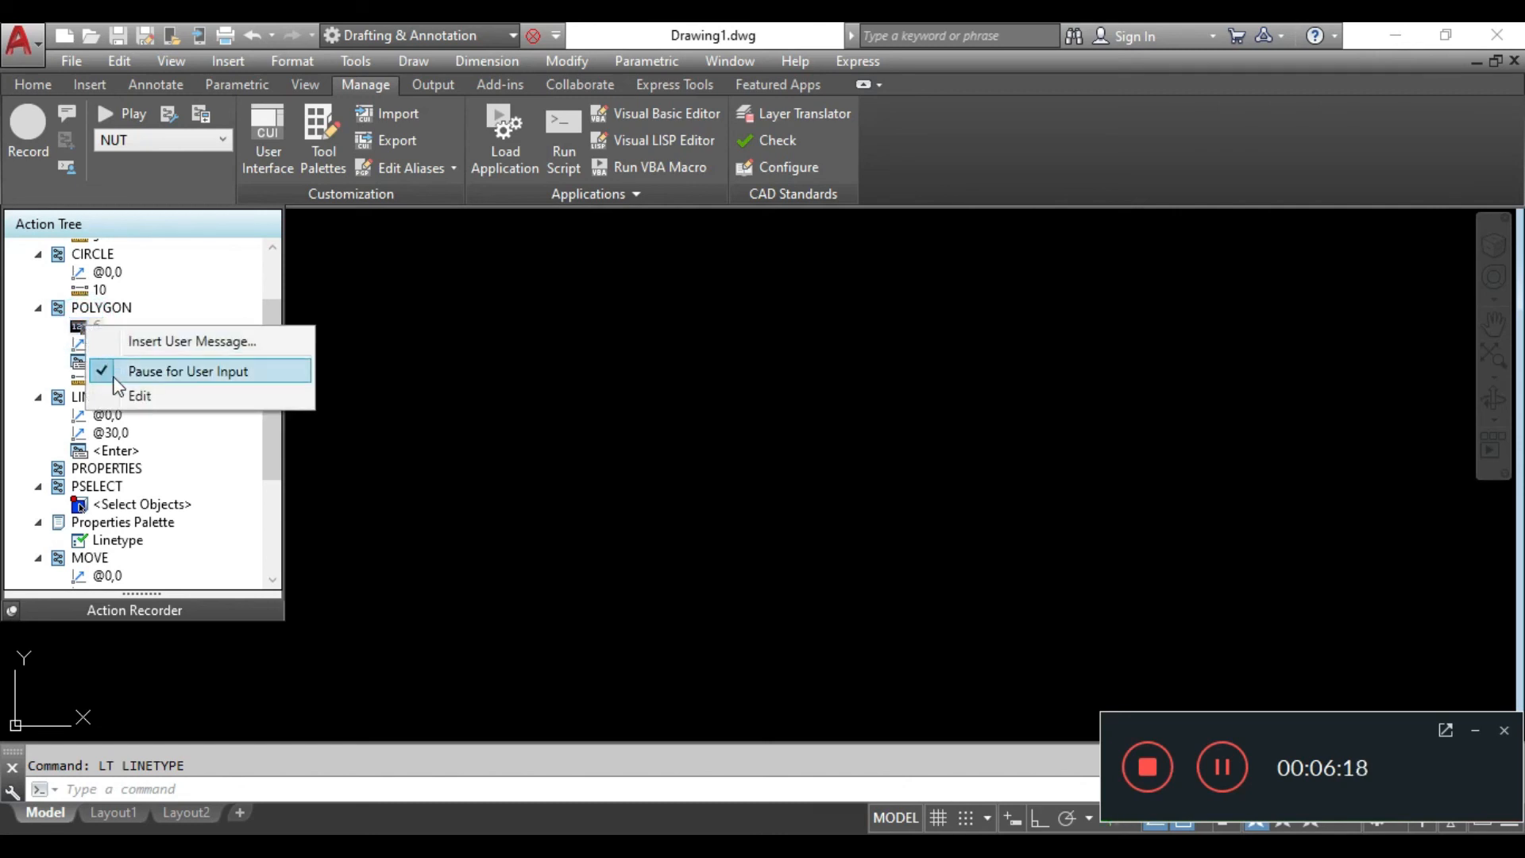
left_click(139, 371)
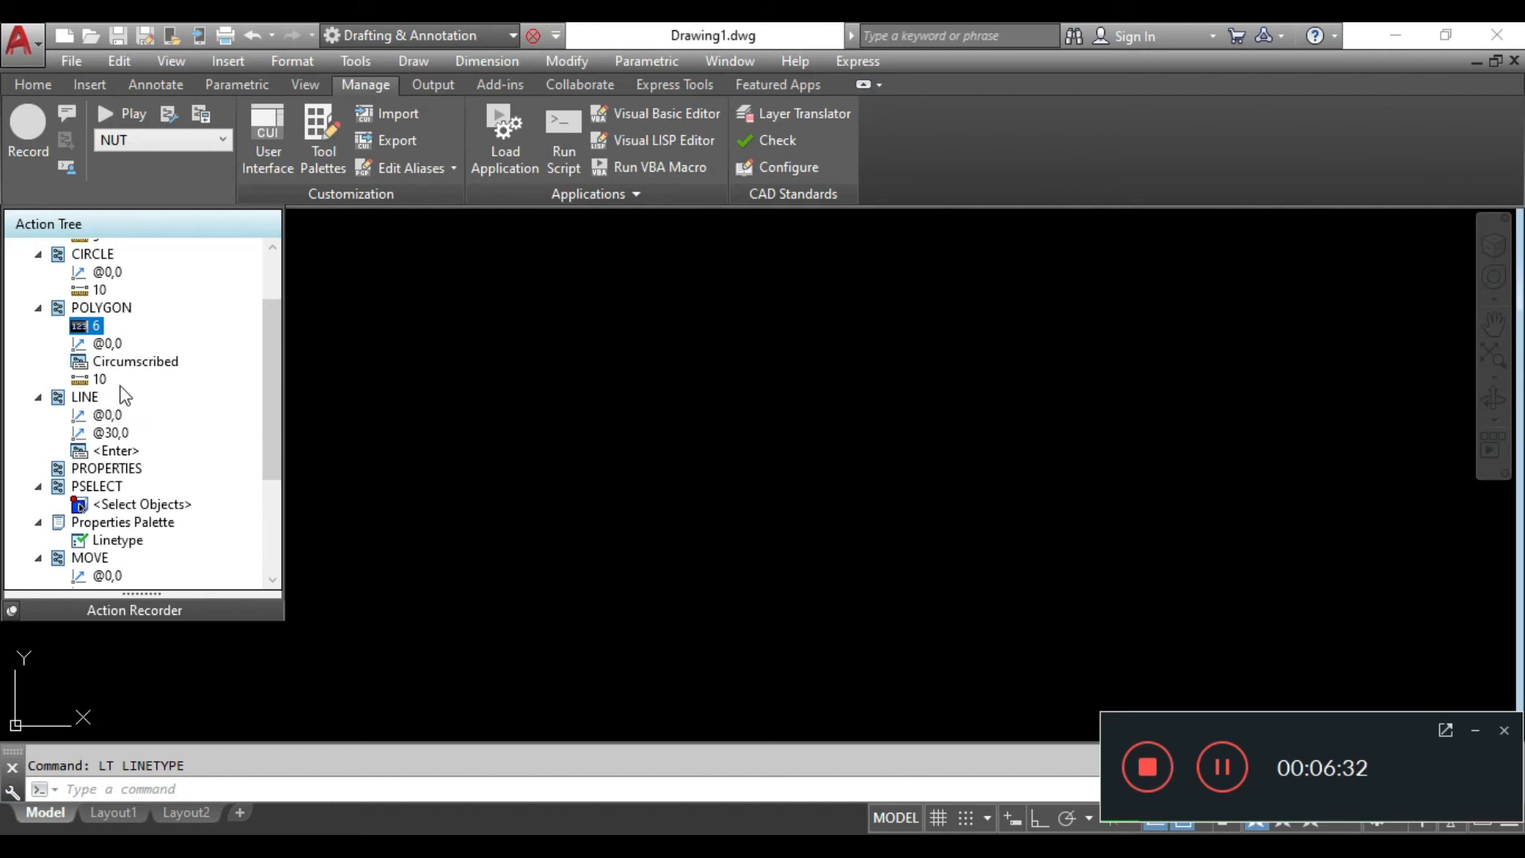
Review the recorded actions of the NUT macro and play it, placing the nut's center in the empty drawing area.
scroll(271, 382, "down", 2)
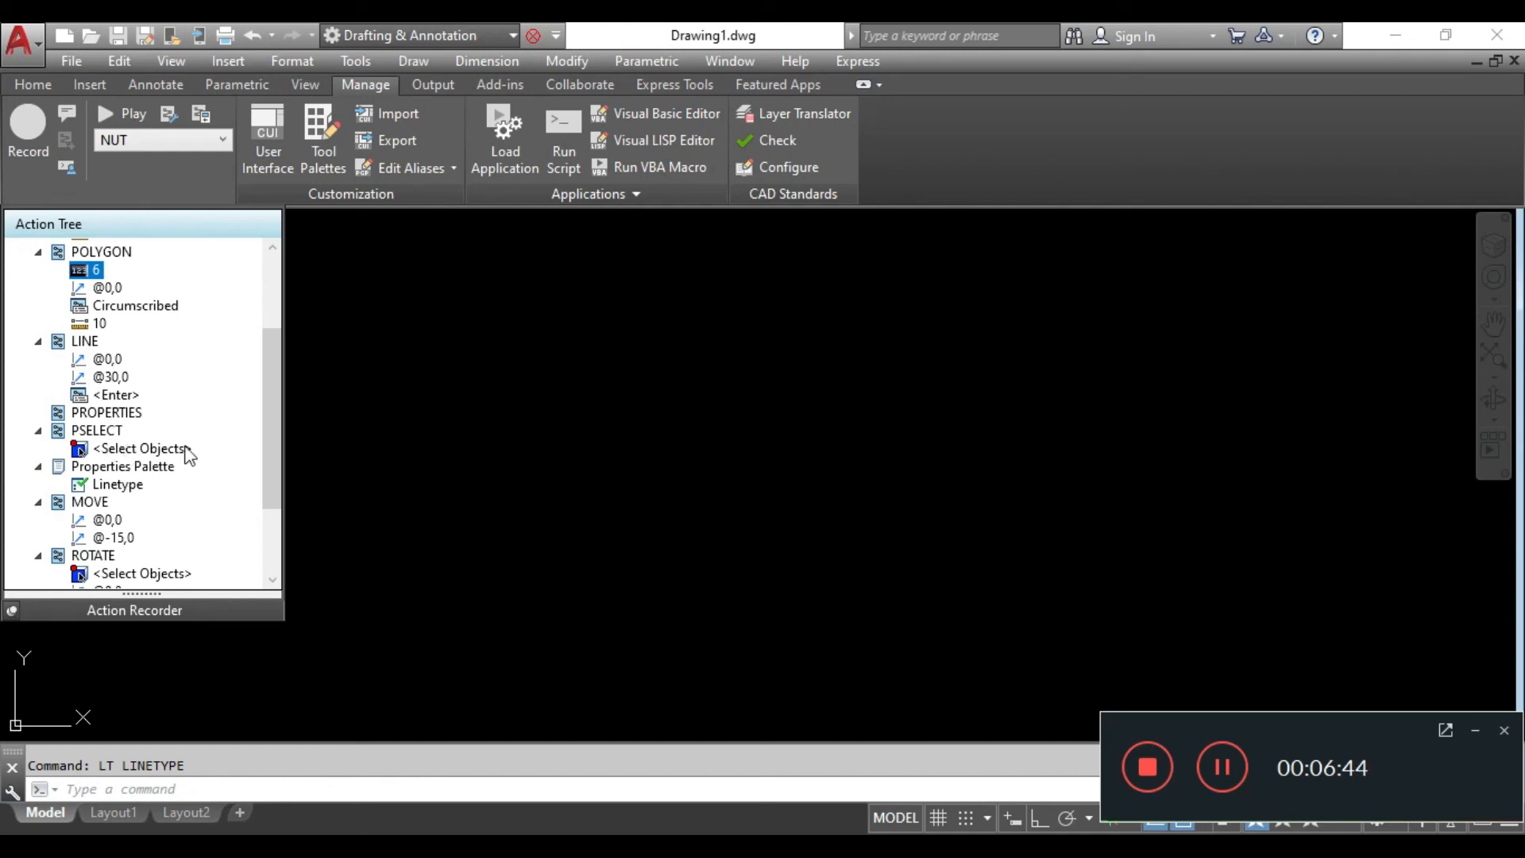
left_click_drag(269, 443, 265, 487)
mouse_move(123, 405)
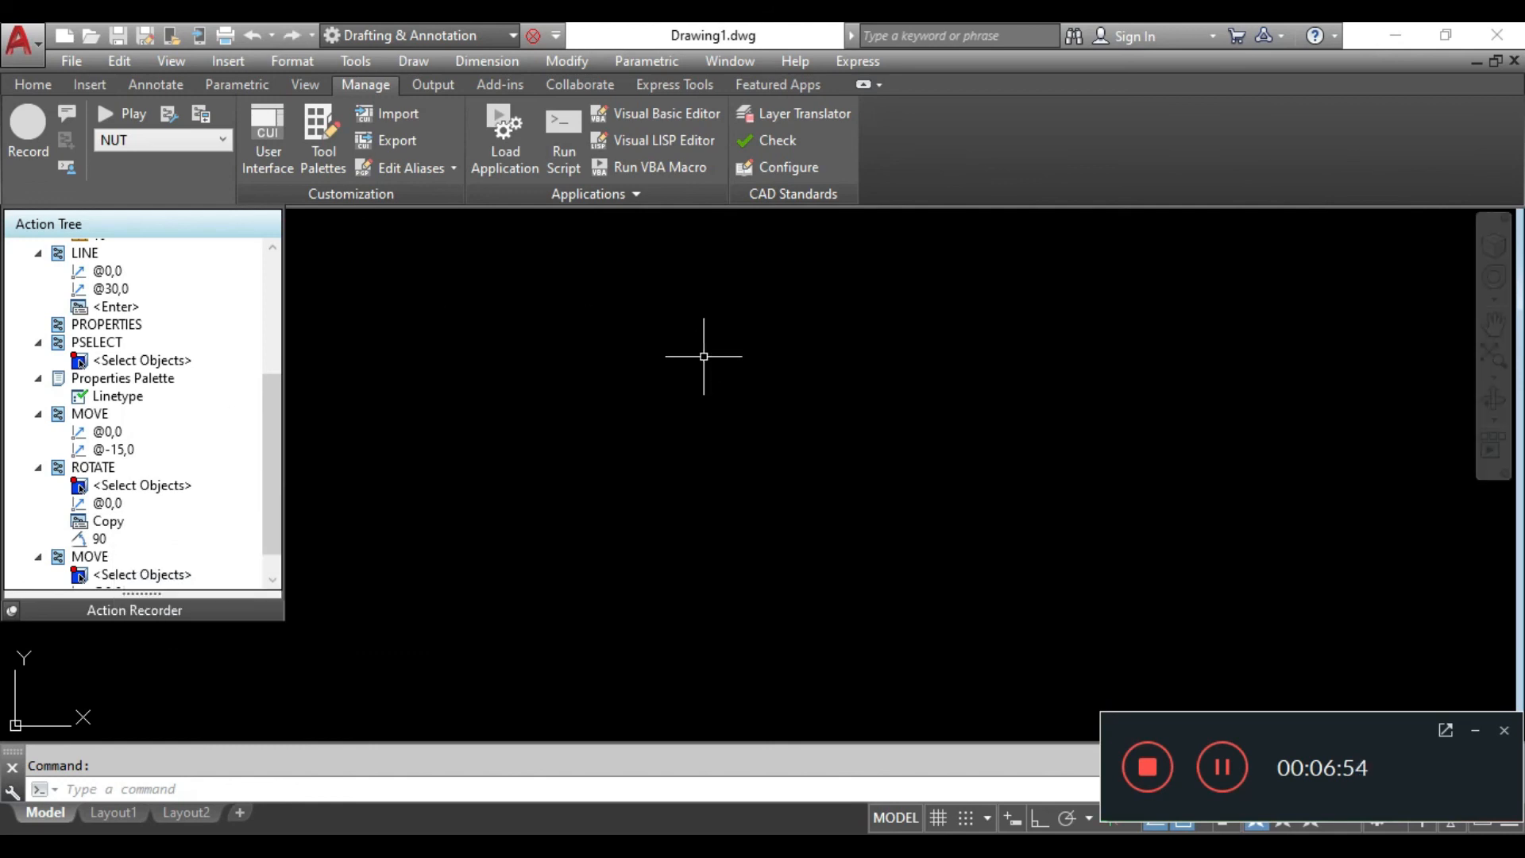
left_click(118, 113)
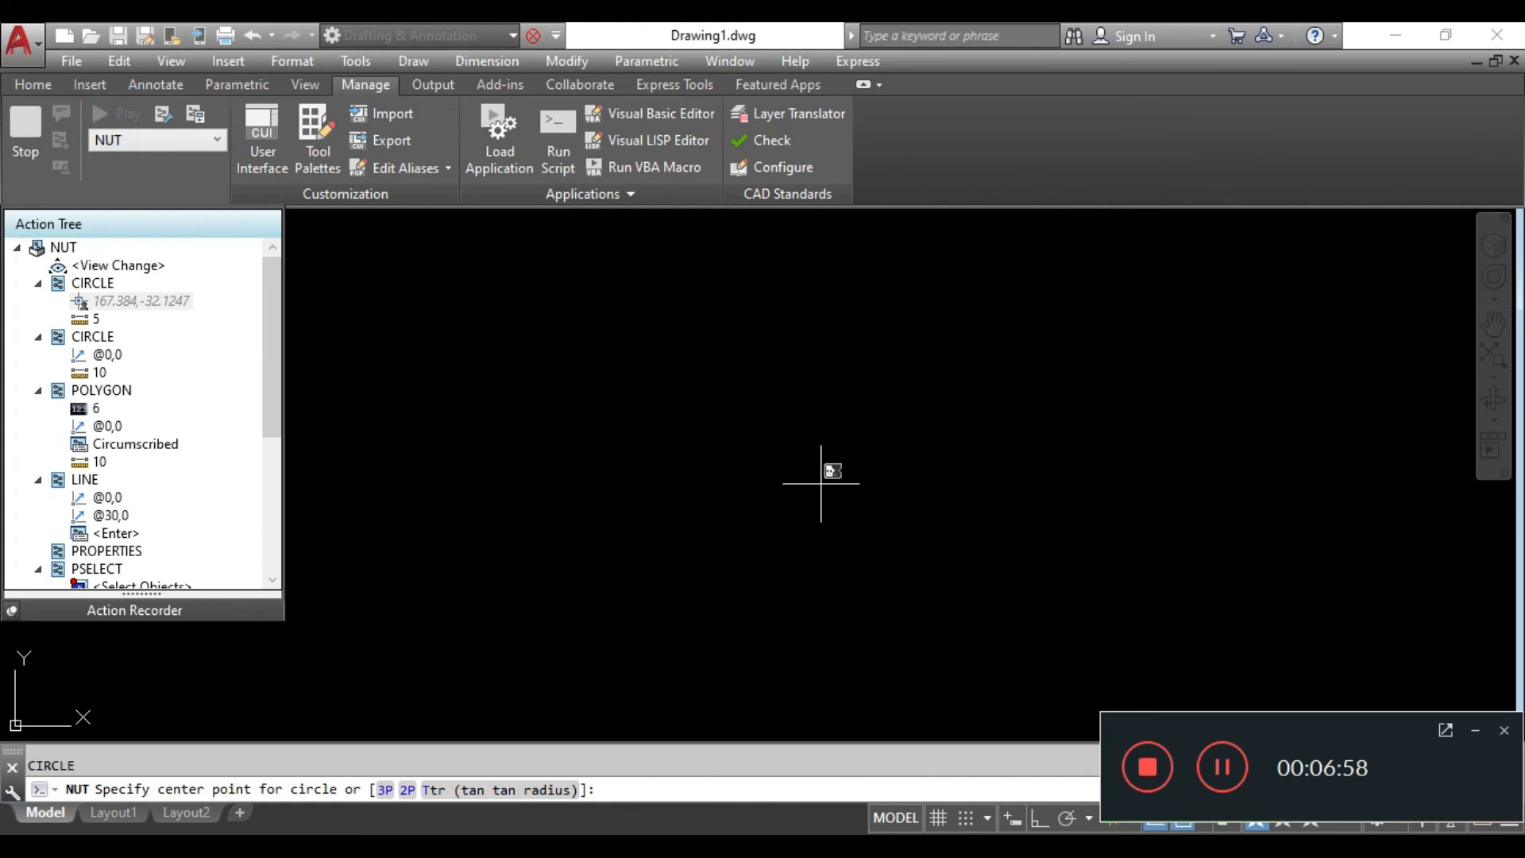
left_click(829, 470)
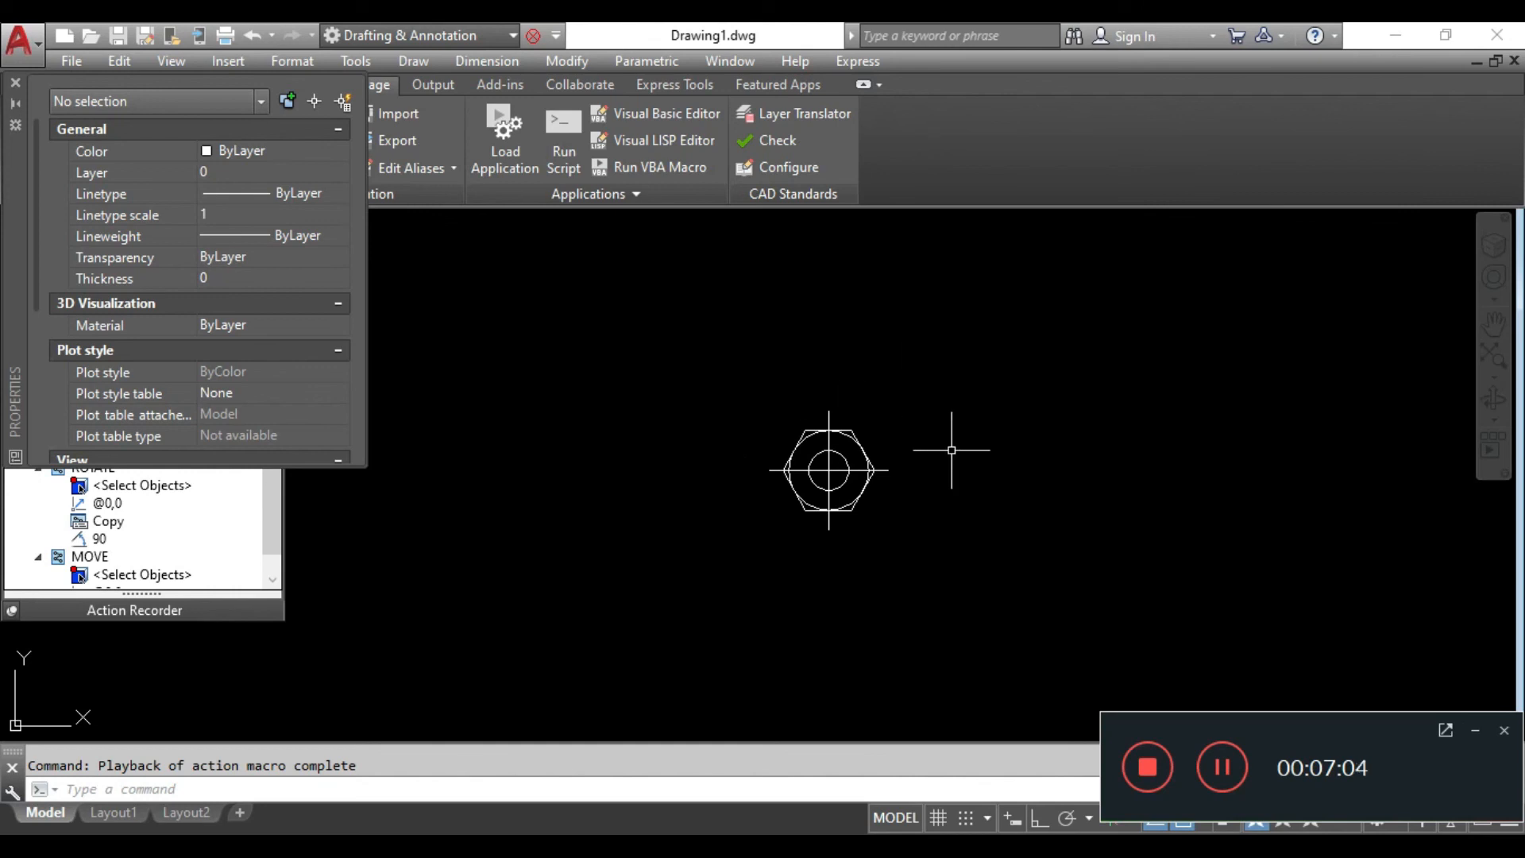
Reduce the drawing's global linetype scale factor with LTSCALE so that the nut's centerlines show their dash pattern.
type("lts")
key("Return")
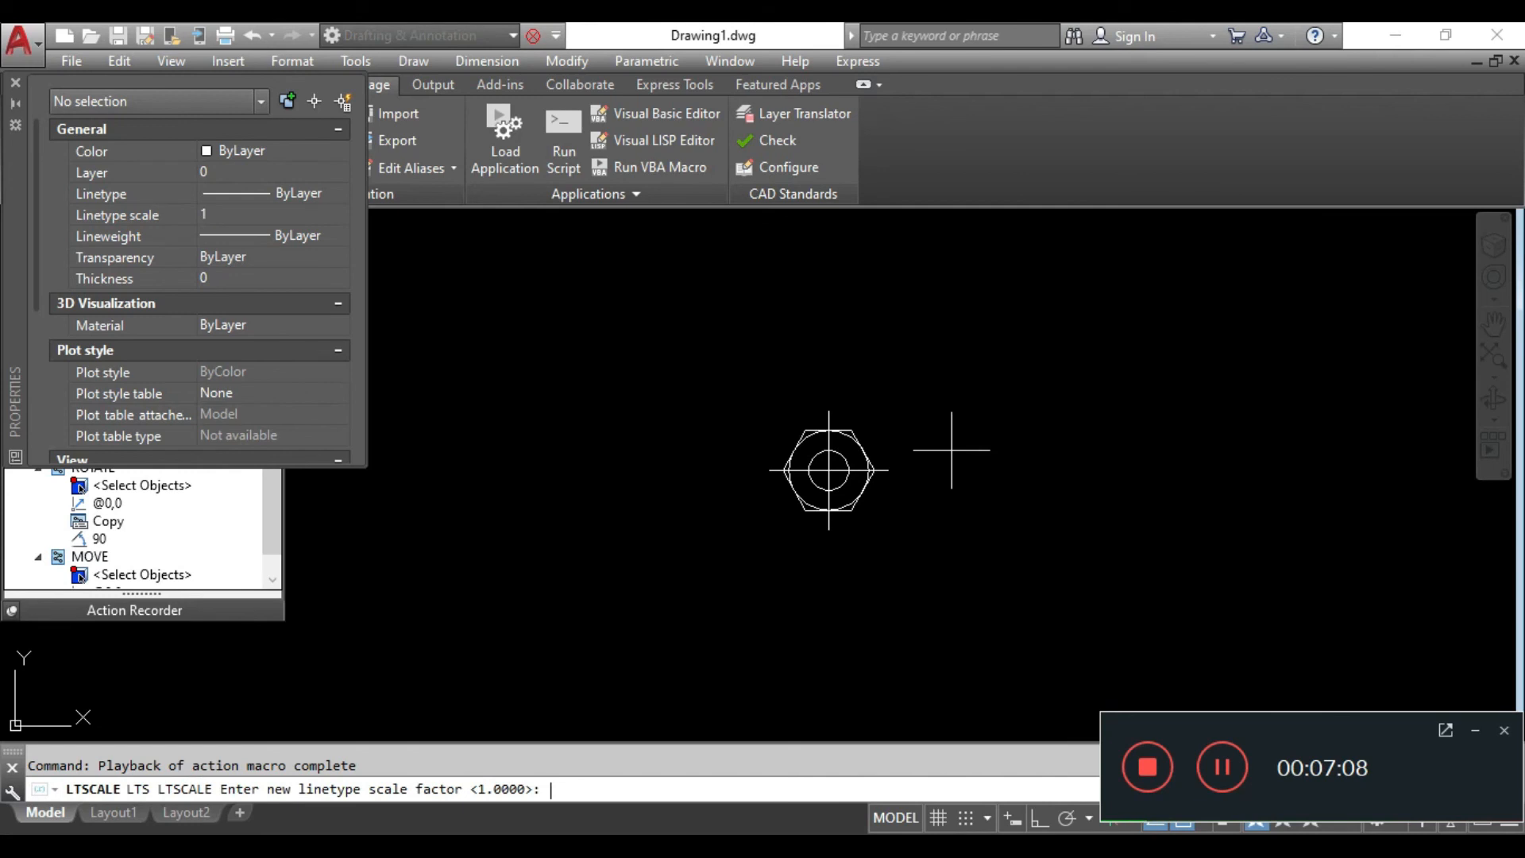
key("Return")
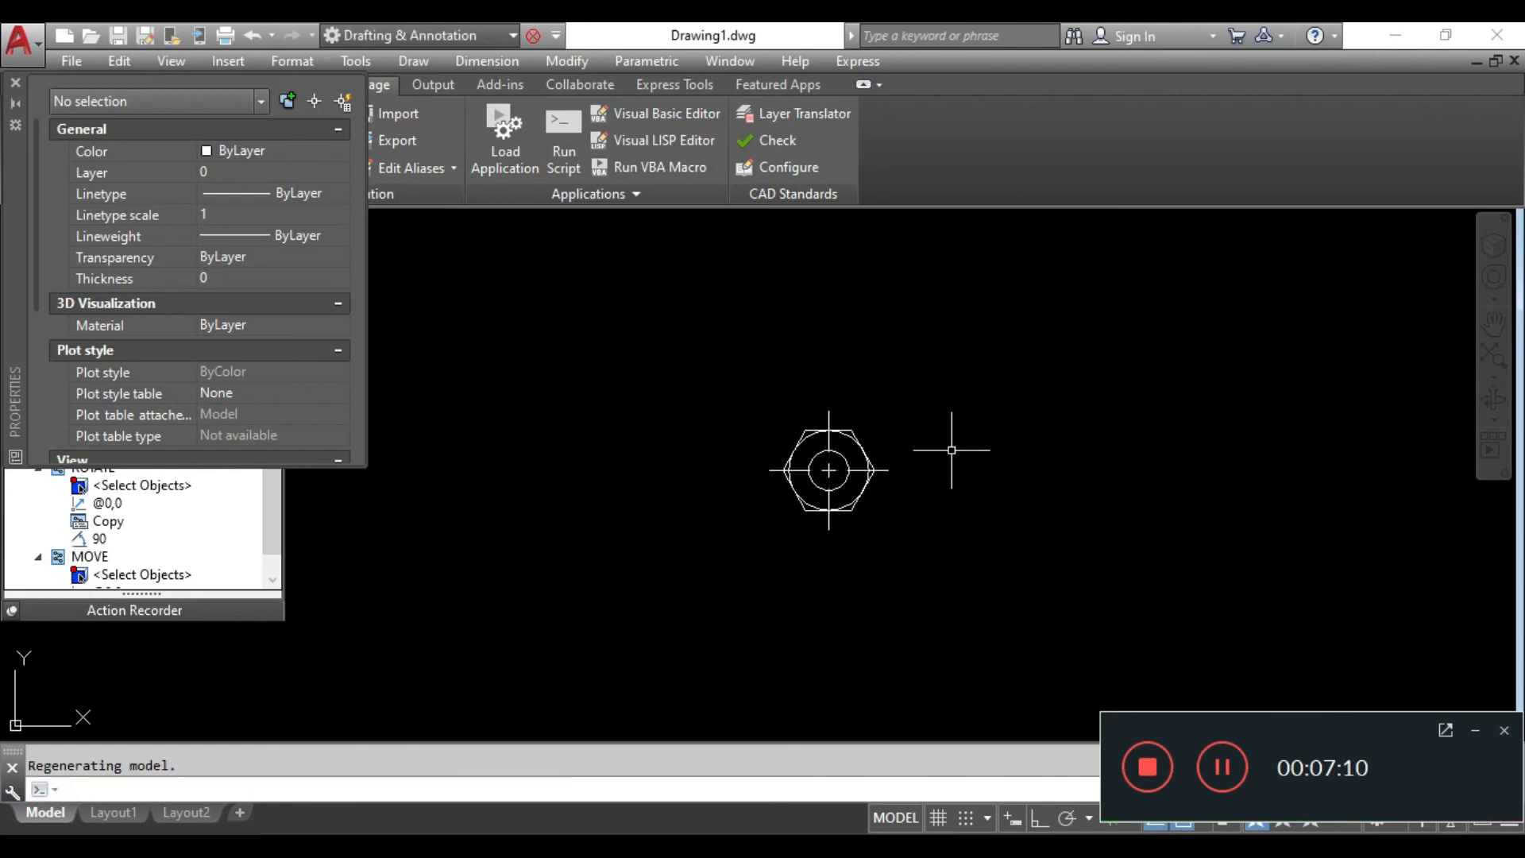
key("Return")
key("Return")
scroll(913, 454, "up", 4)
mouse_move(842, 476)
middle_mouse_down()
mouse_move(688, 523)
mouse_move(728, 532)
middle_mouse_up()
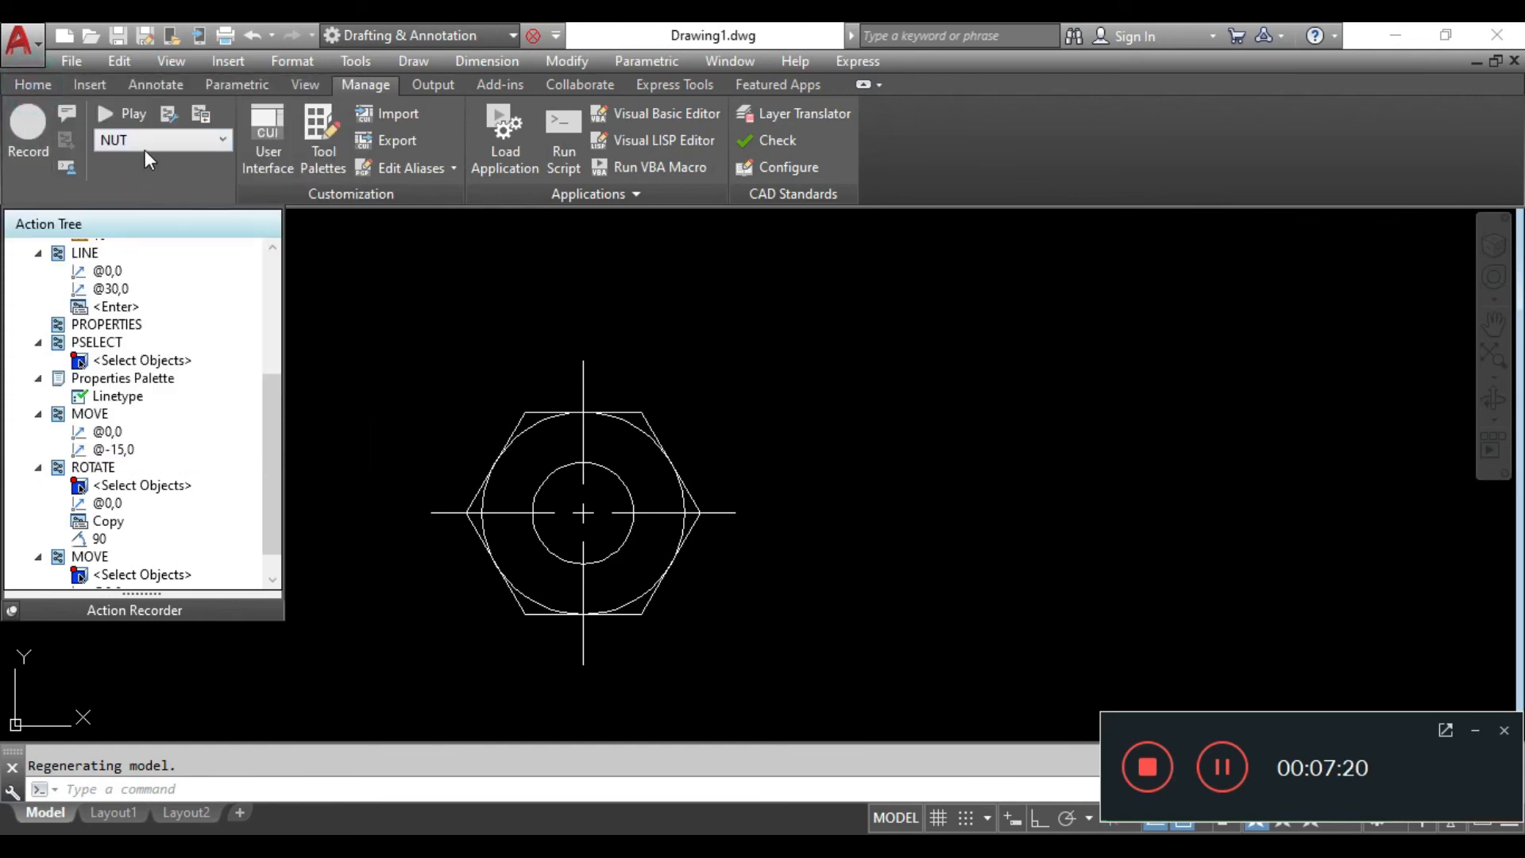
Play the NUT macro again to place a second nut to the right of the first, and turn on polar tracking.
left_click(127, 113)
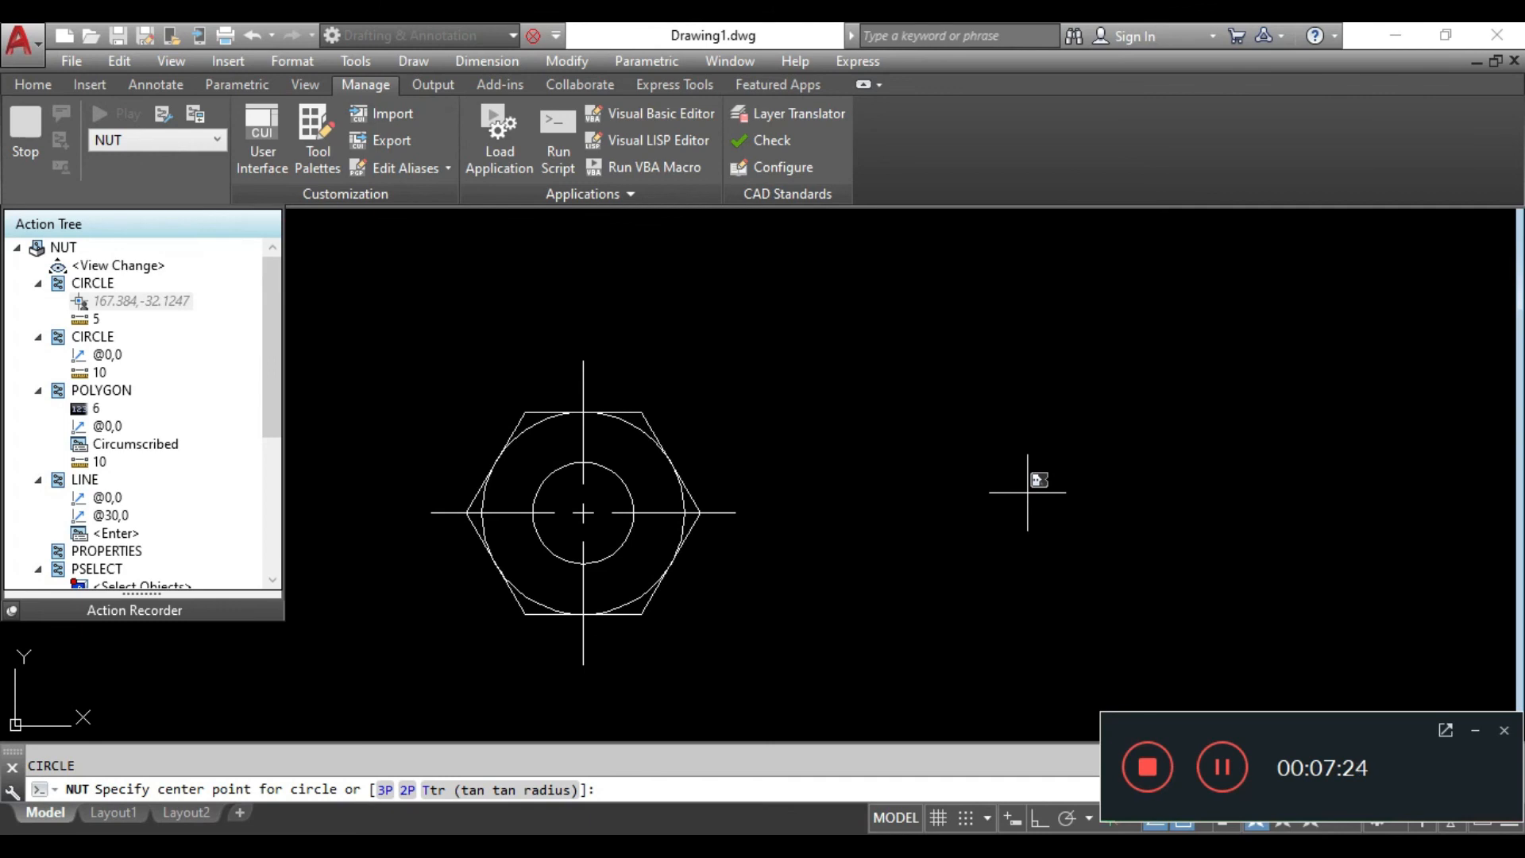
left_click(1027, 493)
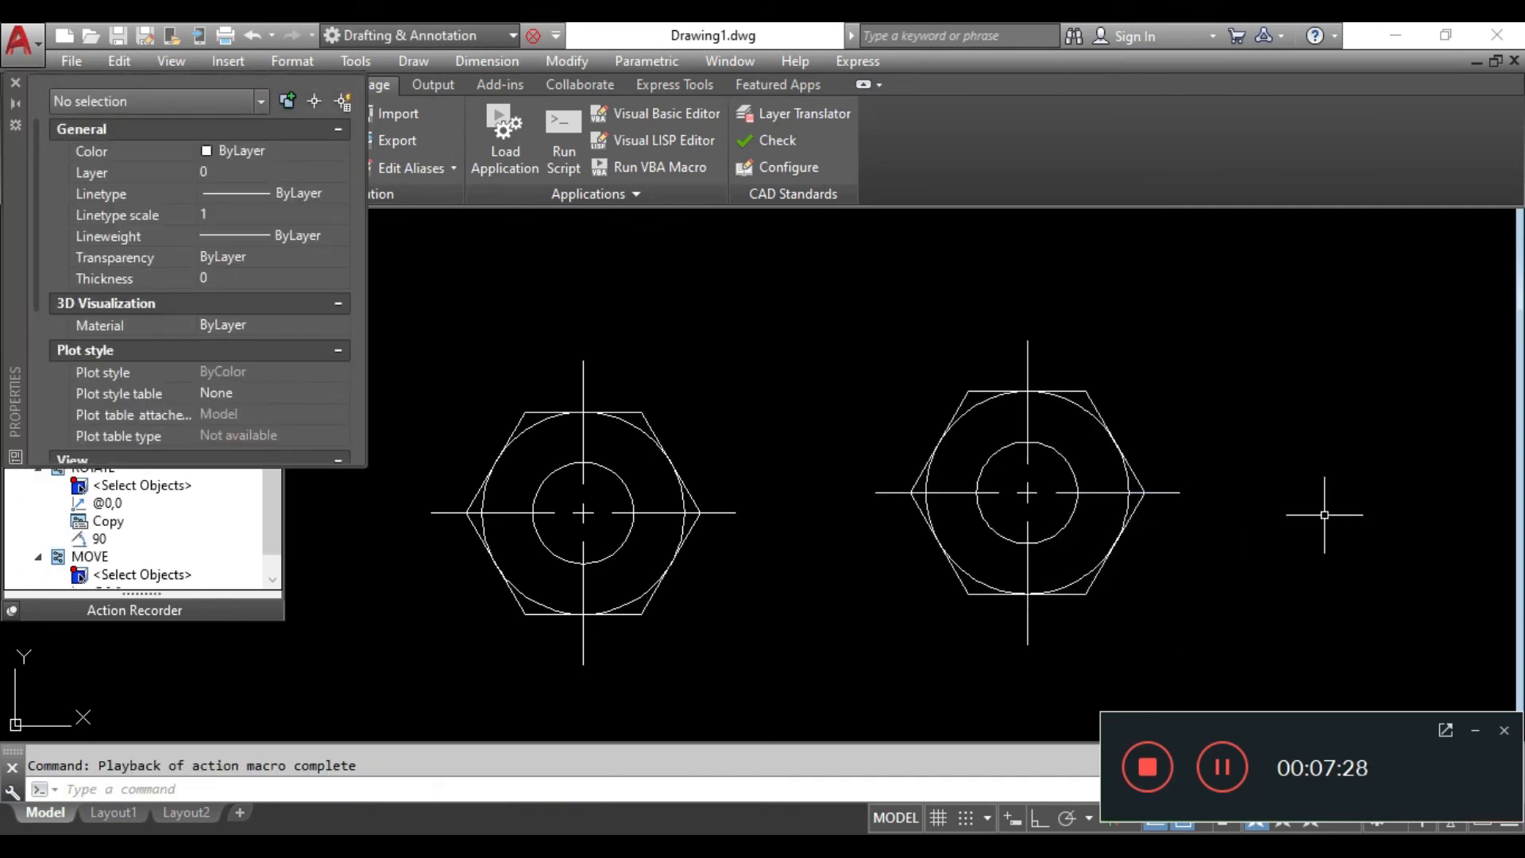
key("F10")
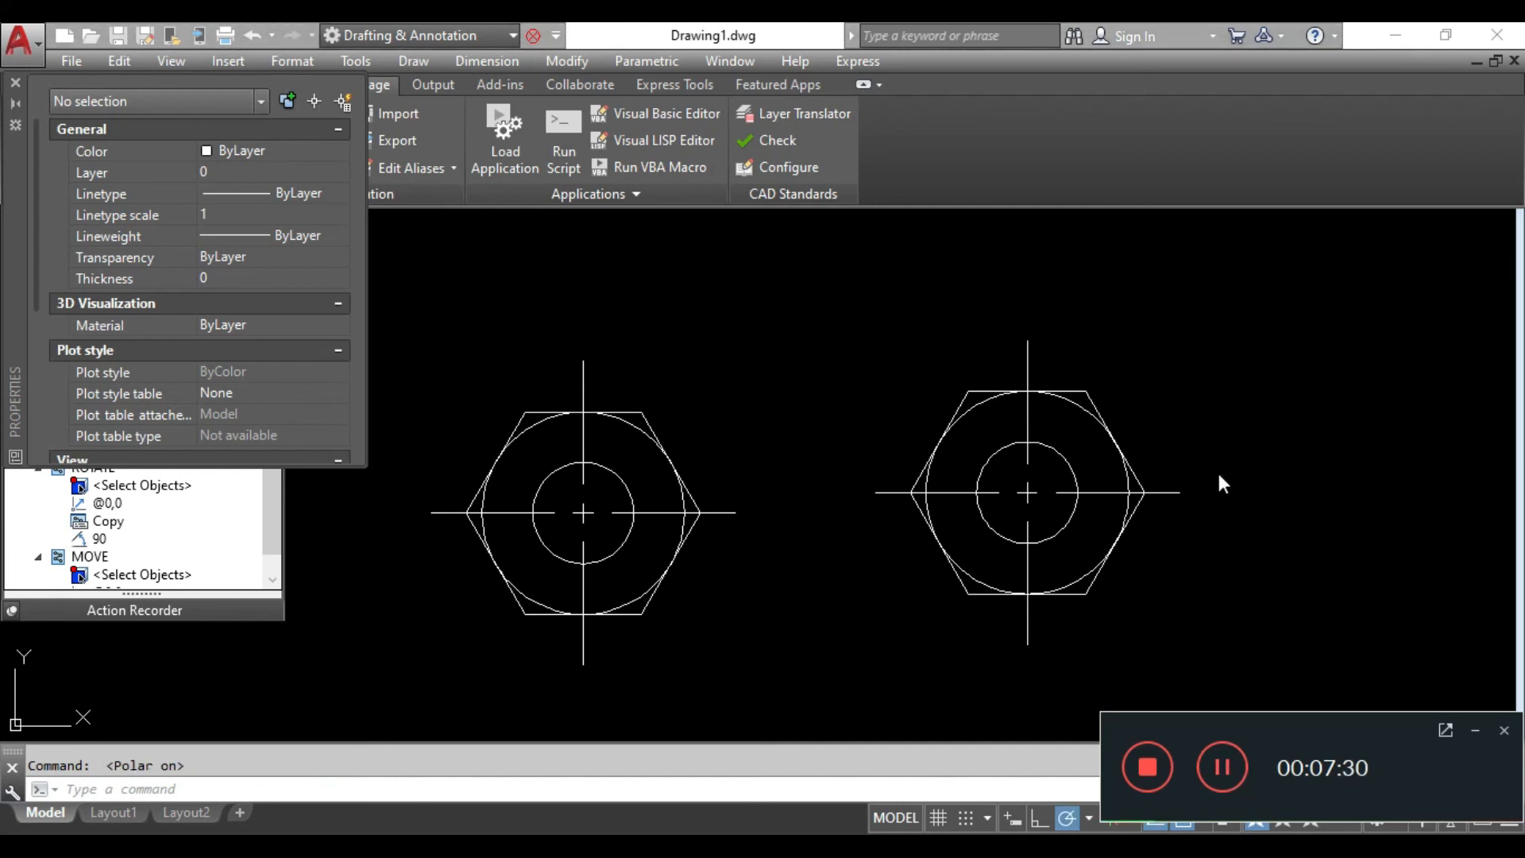